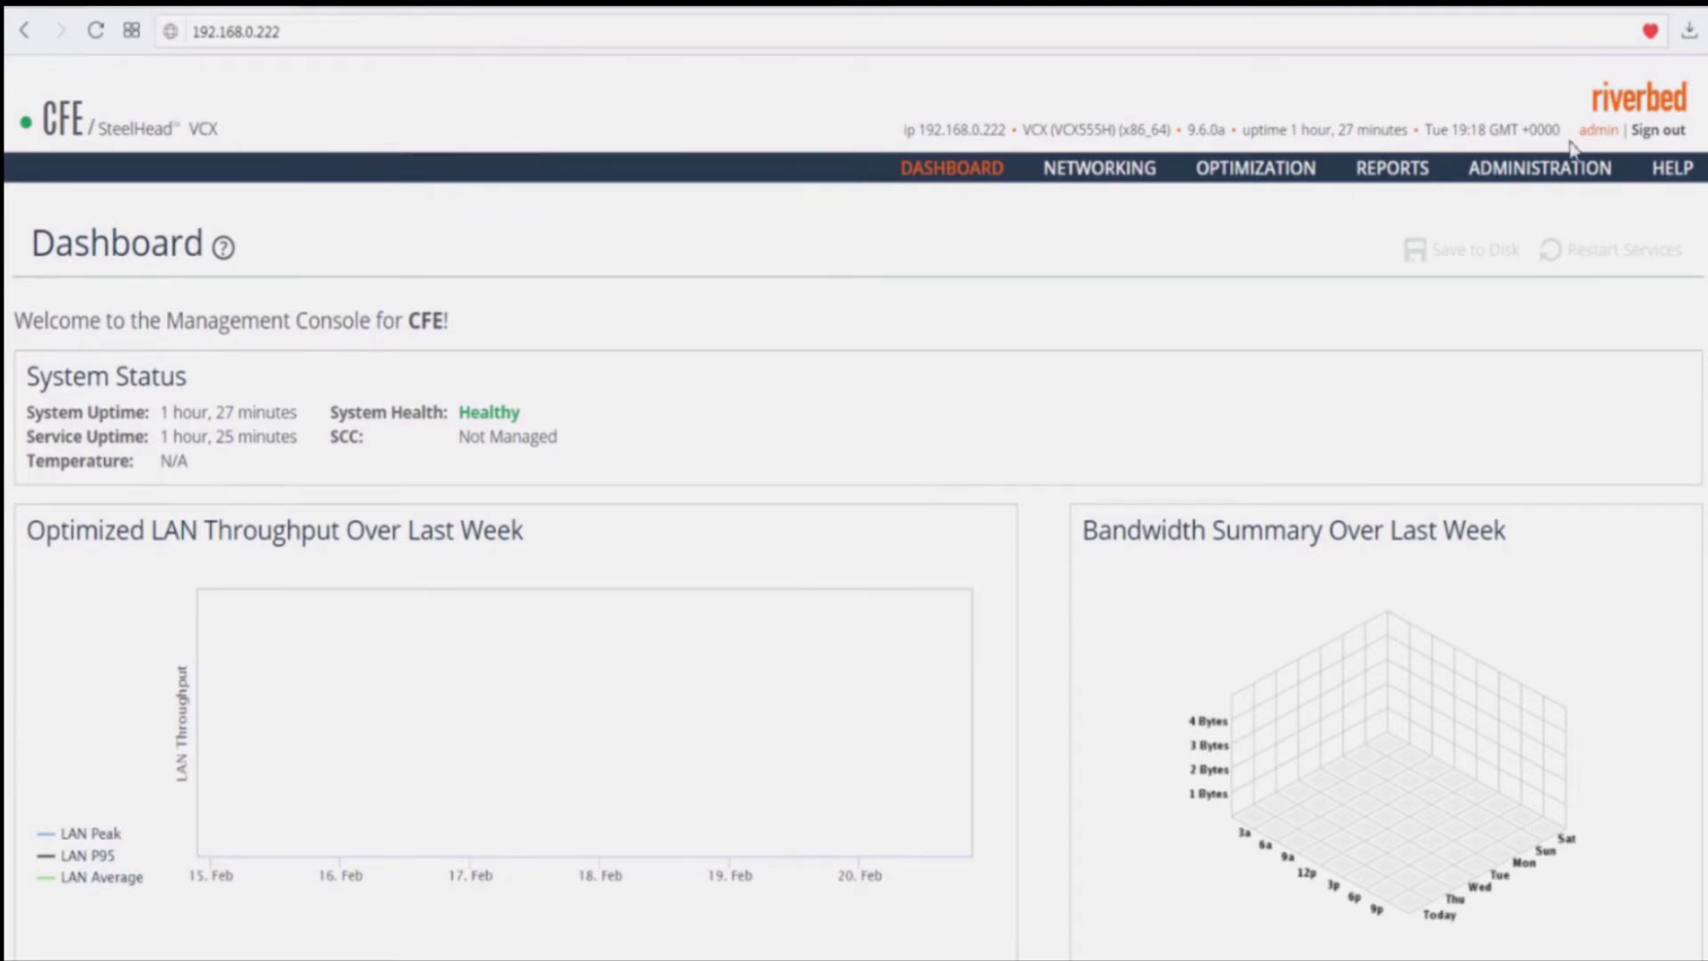
Step: Start a new SNMPv3 user named USERv3 on the SNMP v3 page
mouse_move(1544, 181)
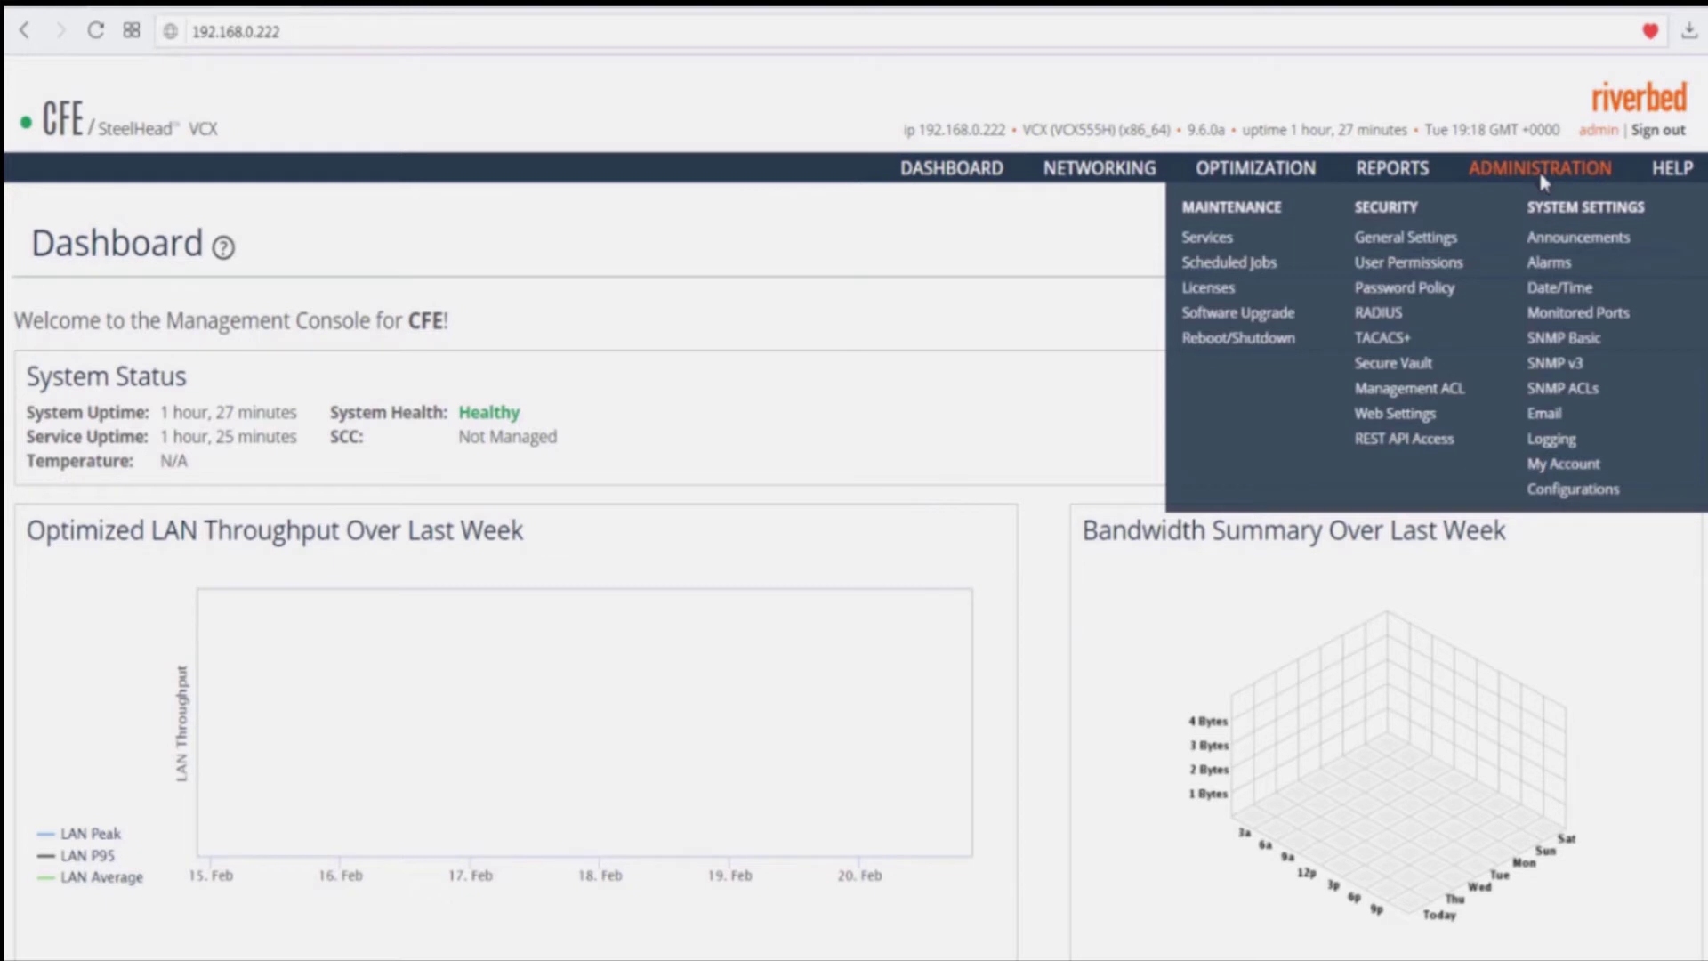
click(1569, 366)
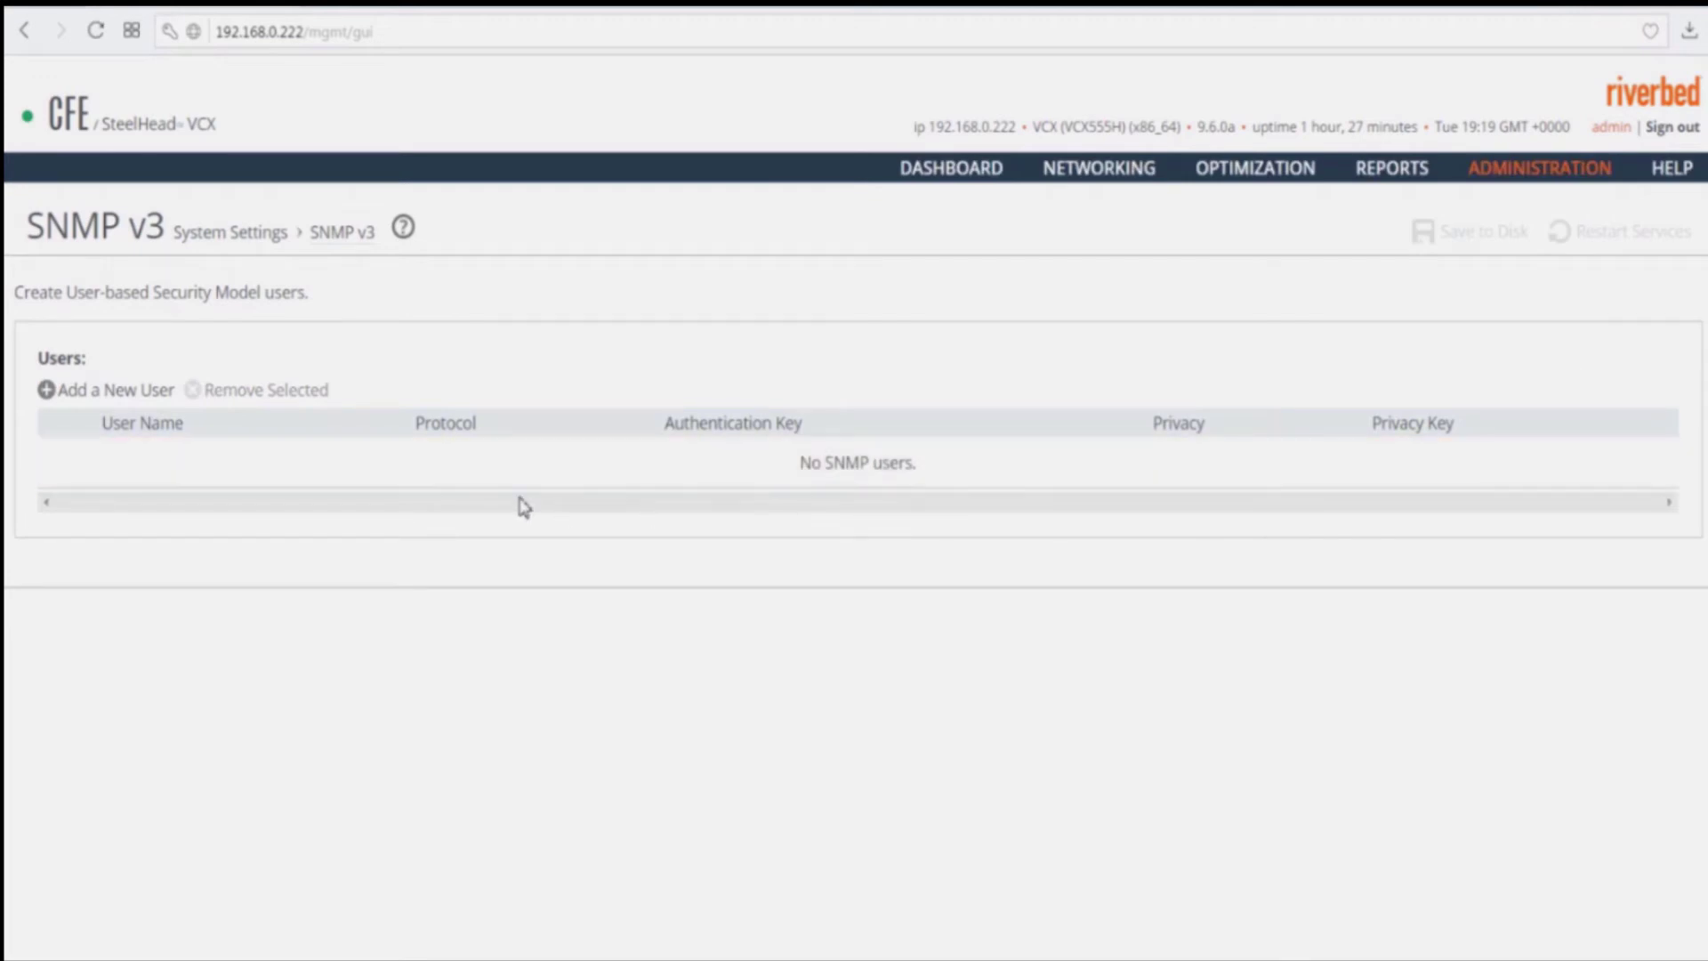
click(113, 395)
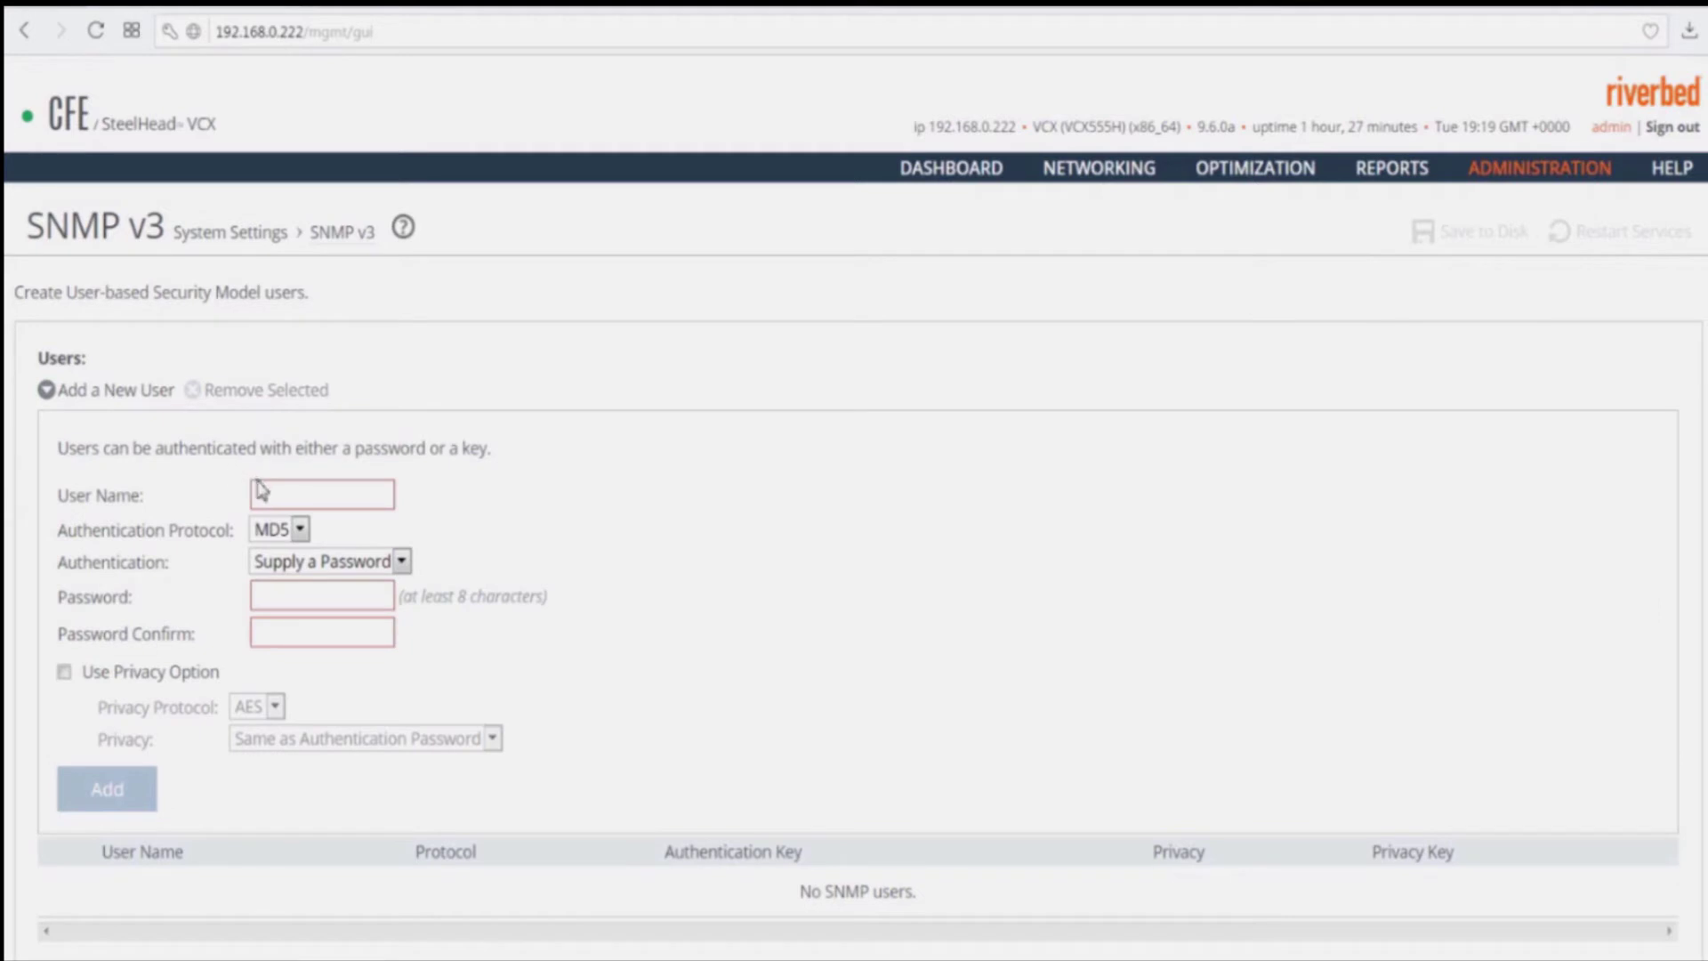
click(274, 492)
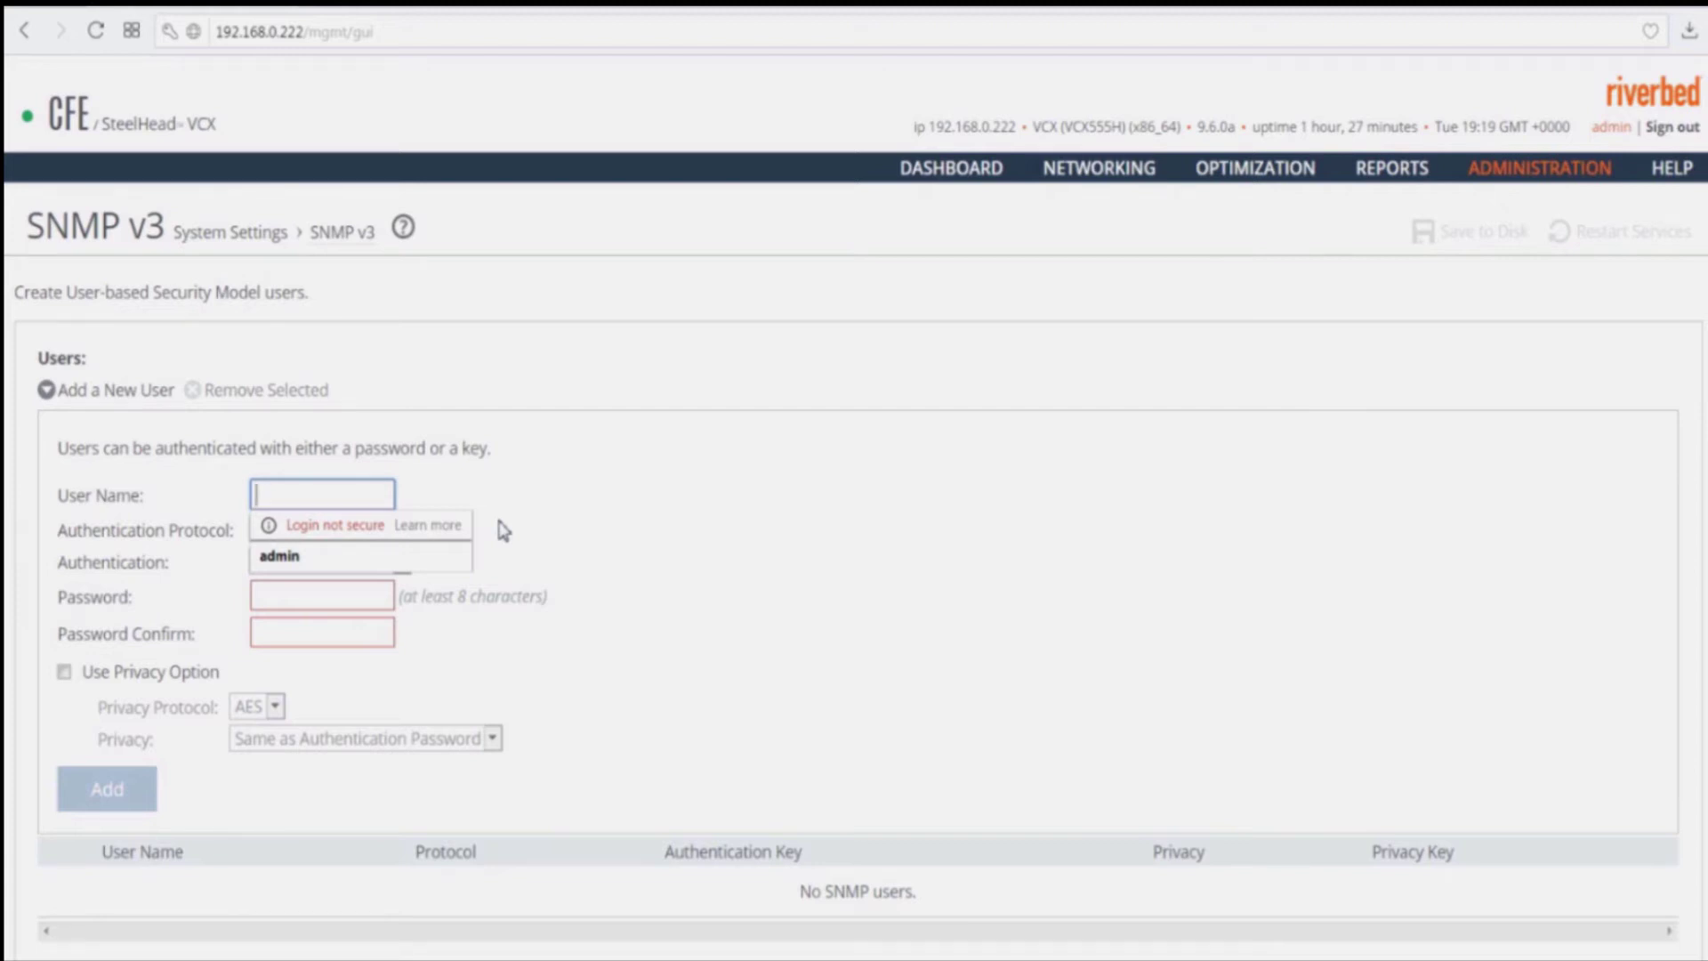
text(USER)
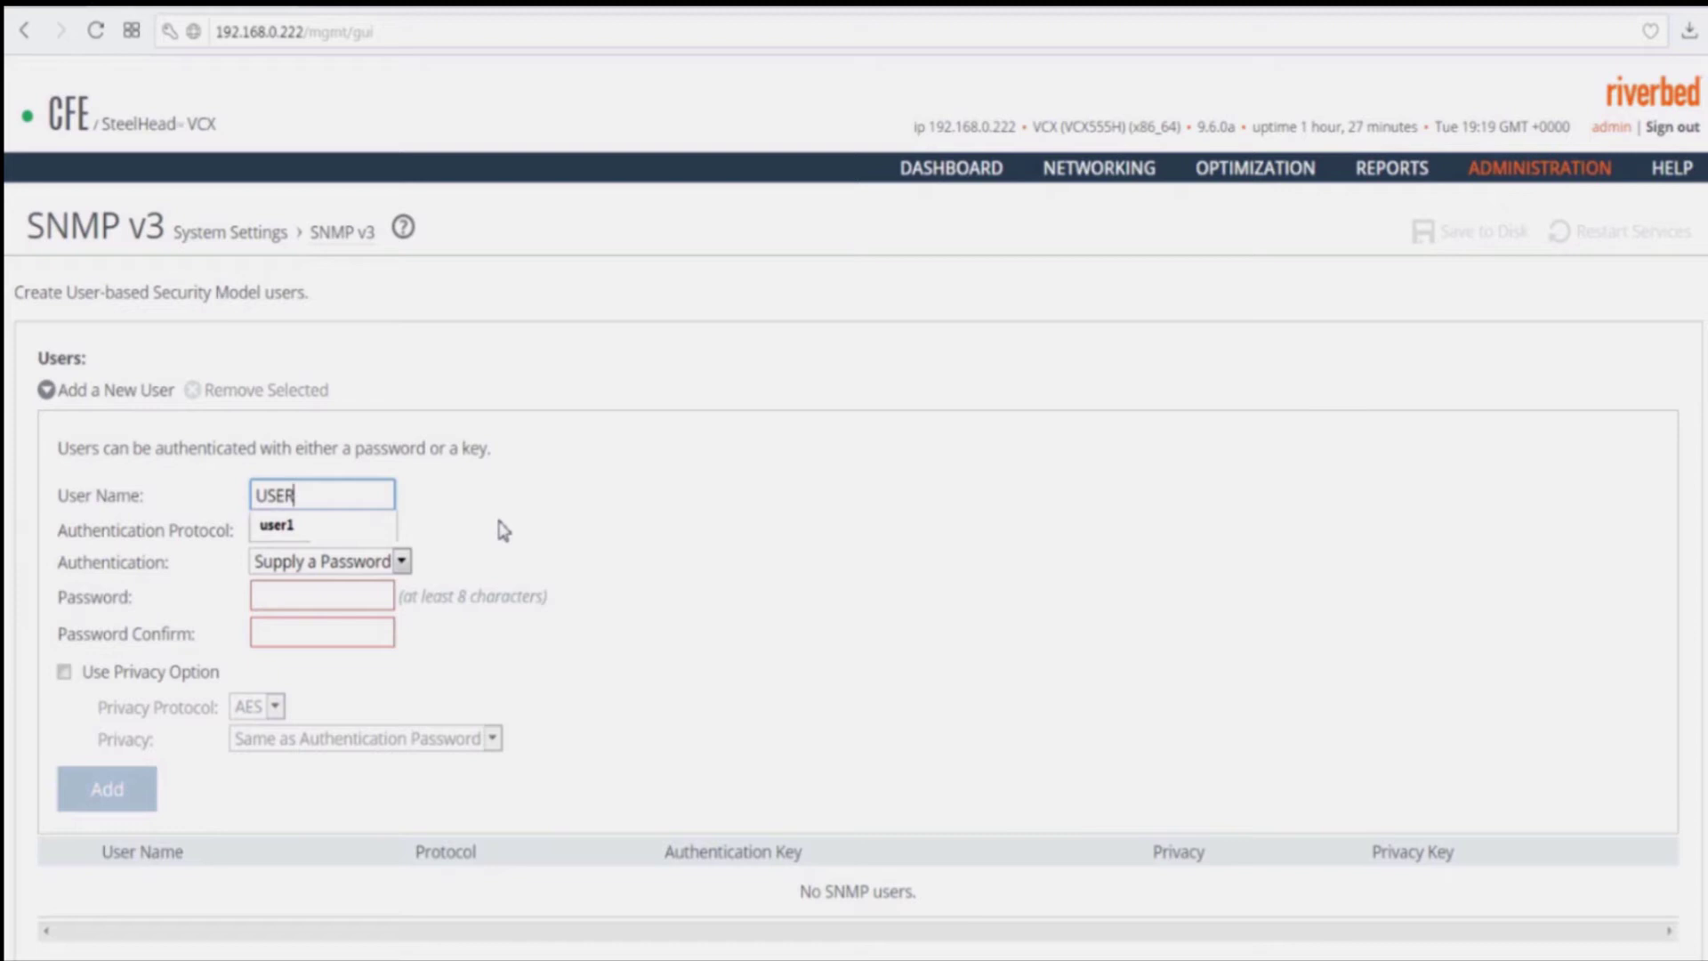
text(v3)
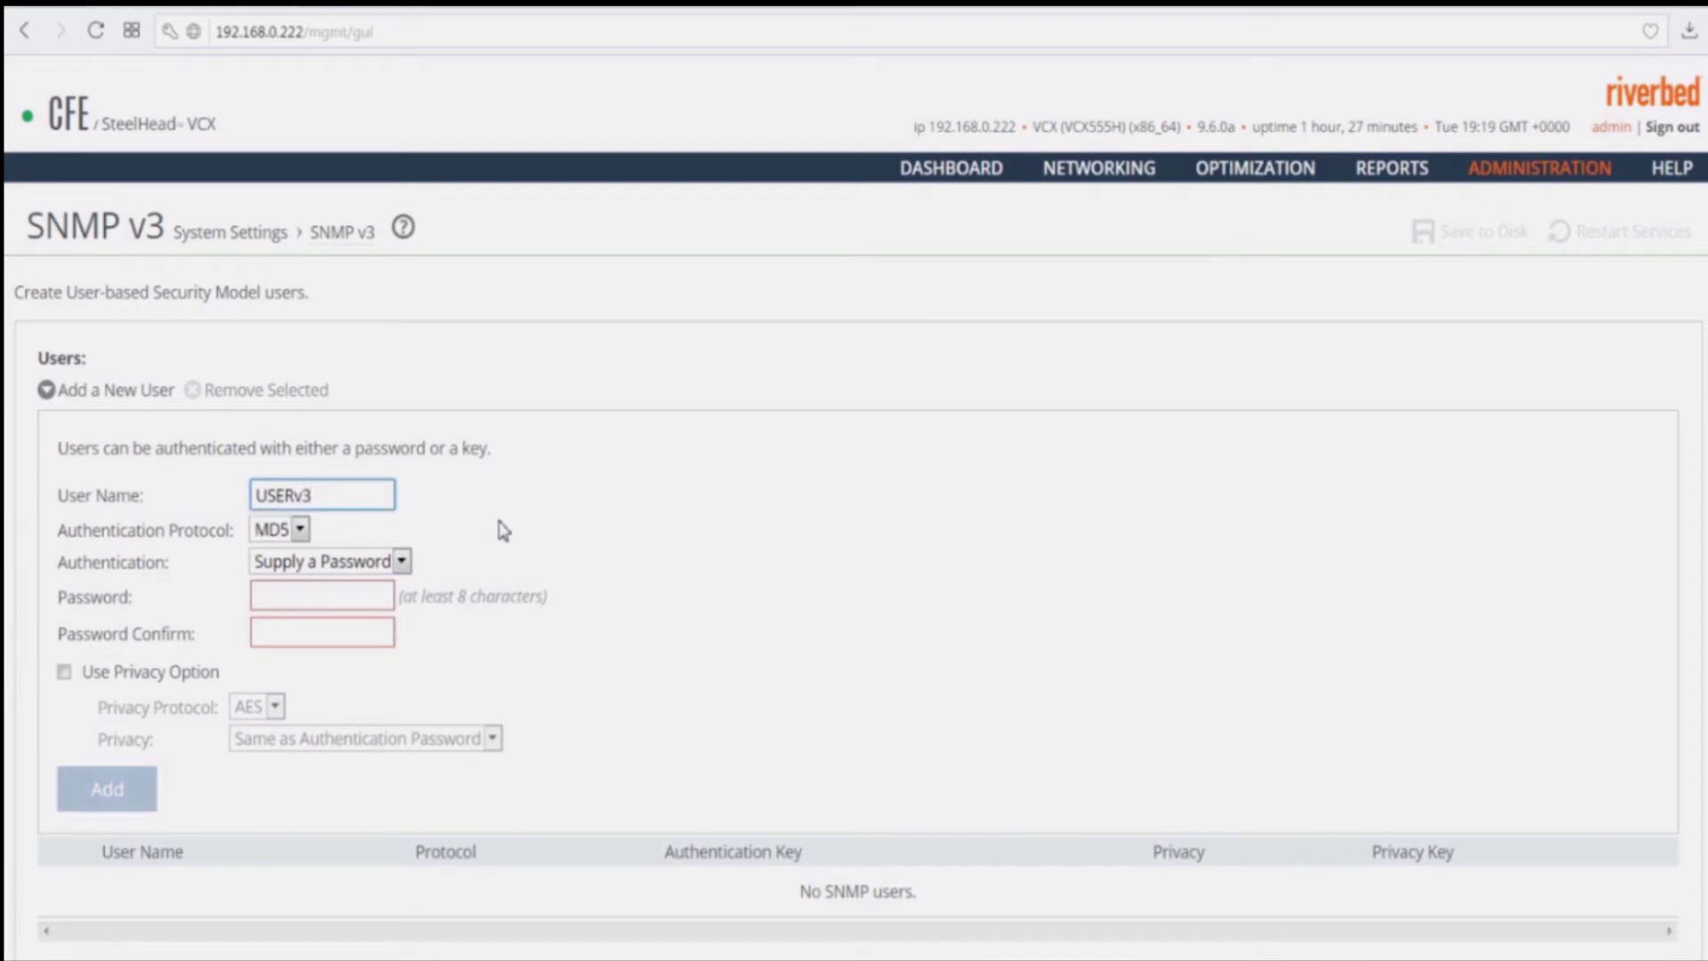
Step: Give USERv3 SHA authentication with a confirmed password, enable privacy, and add the user
click(286, 533)
click(283, 582)
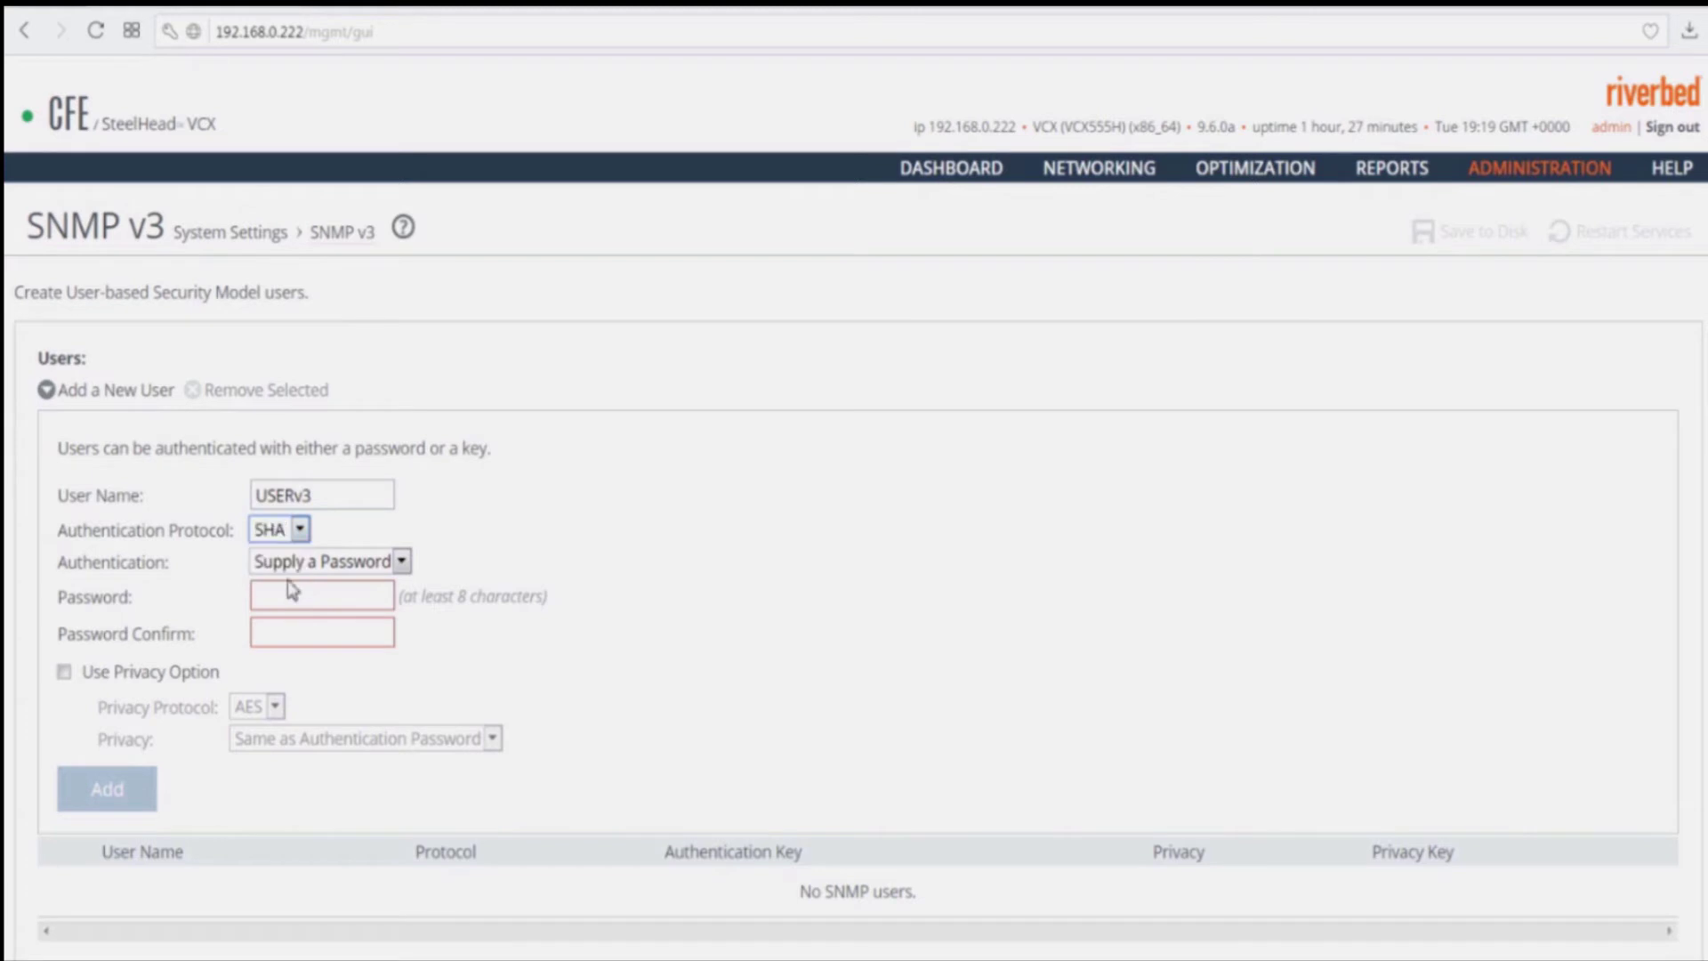
click(360, 574)
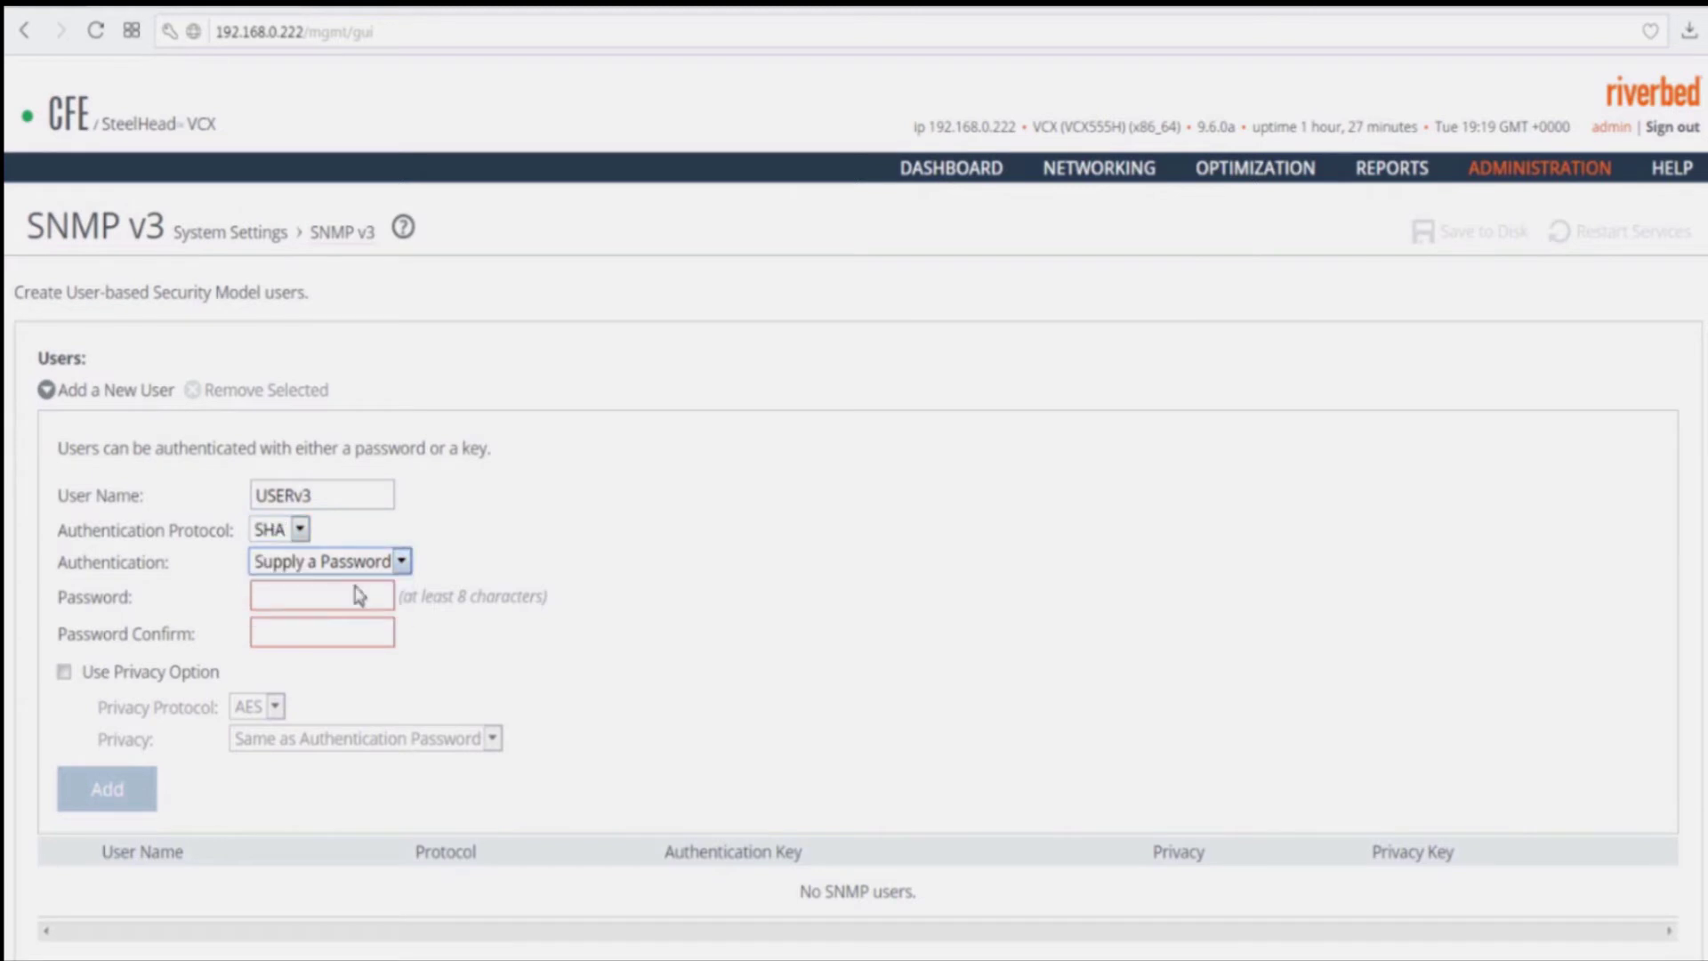
click(336, 598)
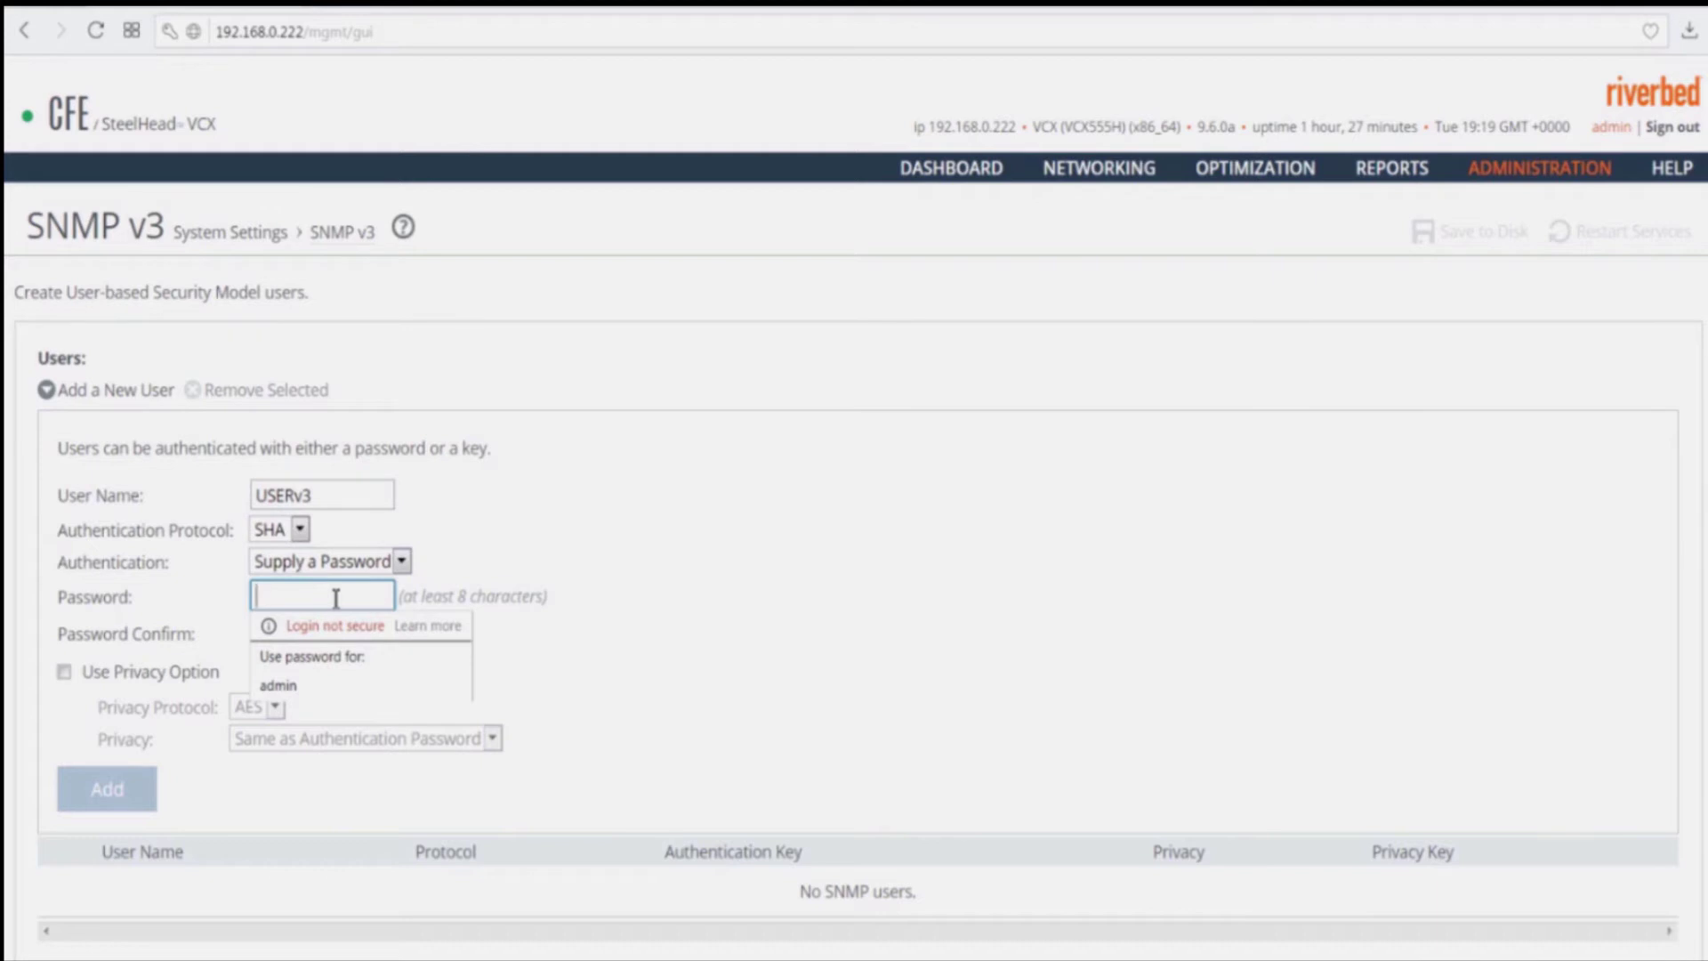
text(p)
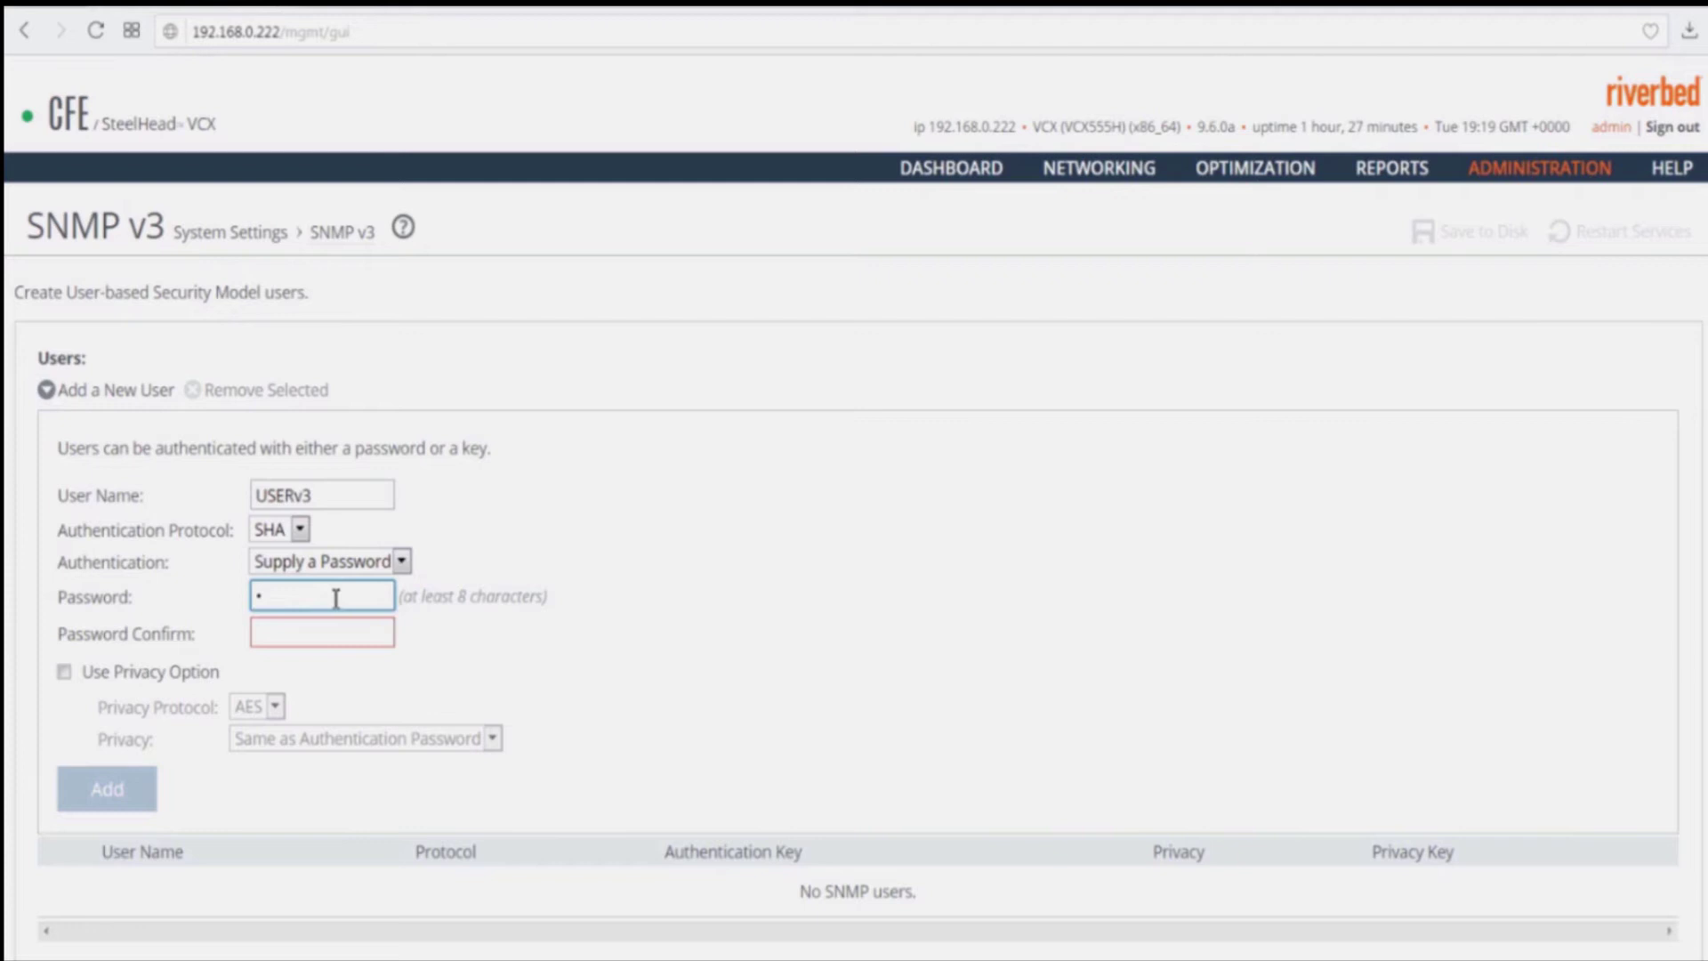
text(asswo)
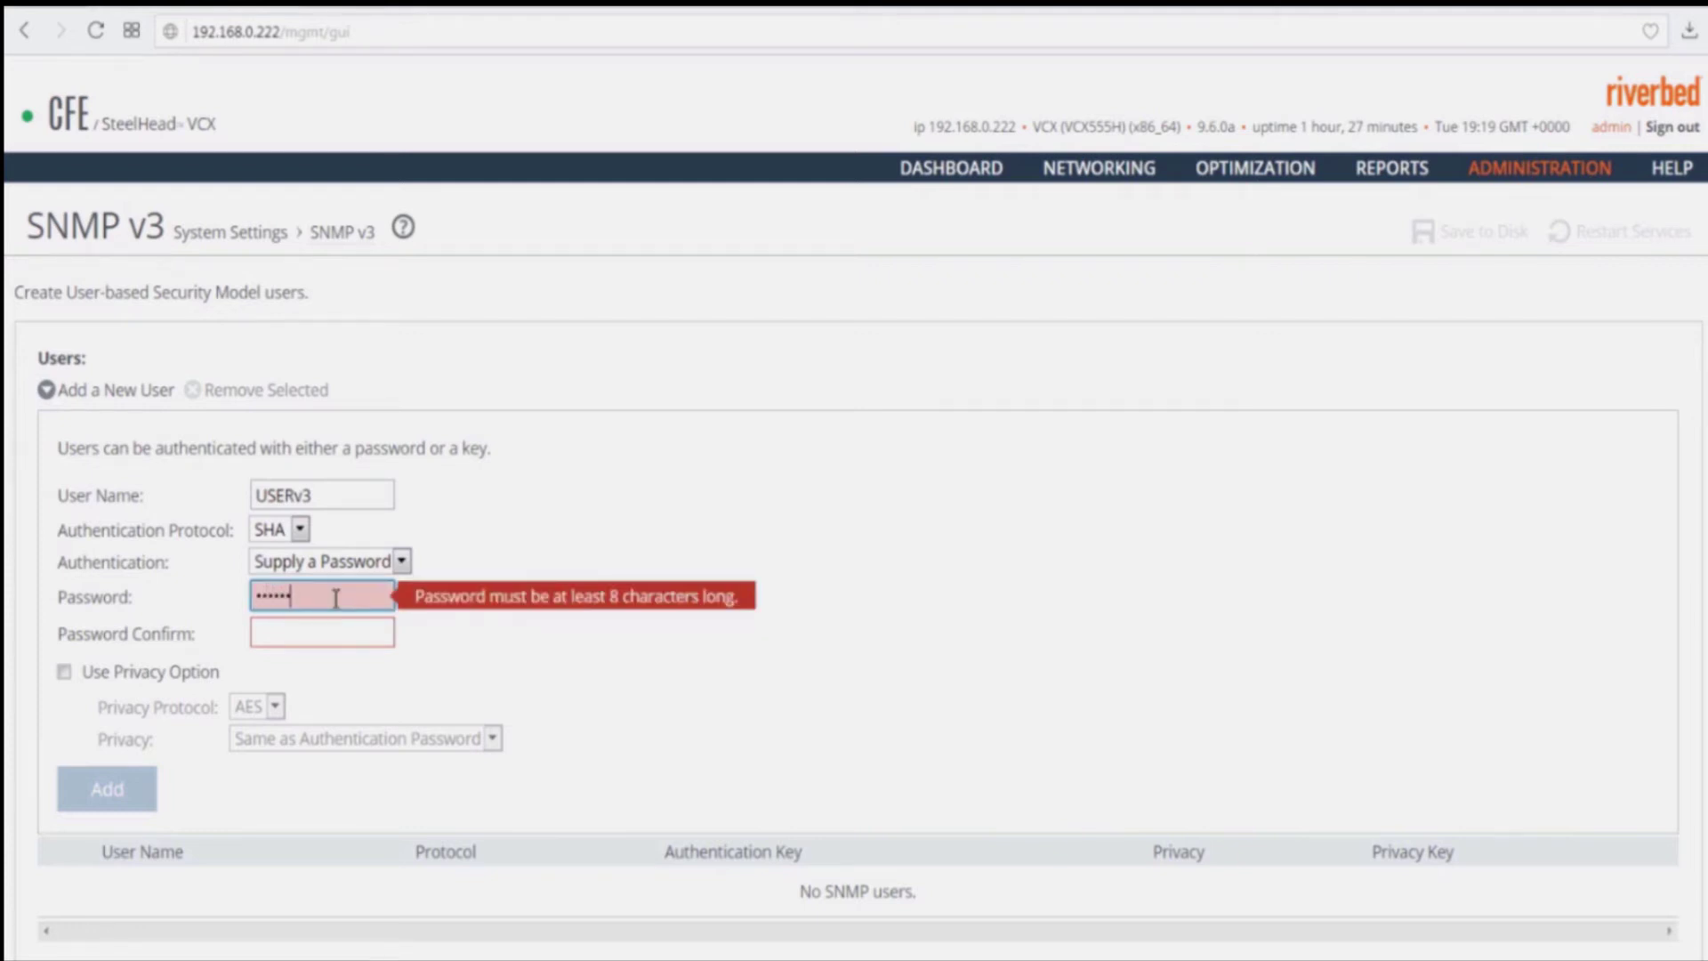
text(rd)
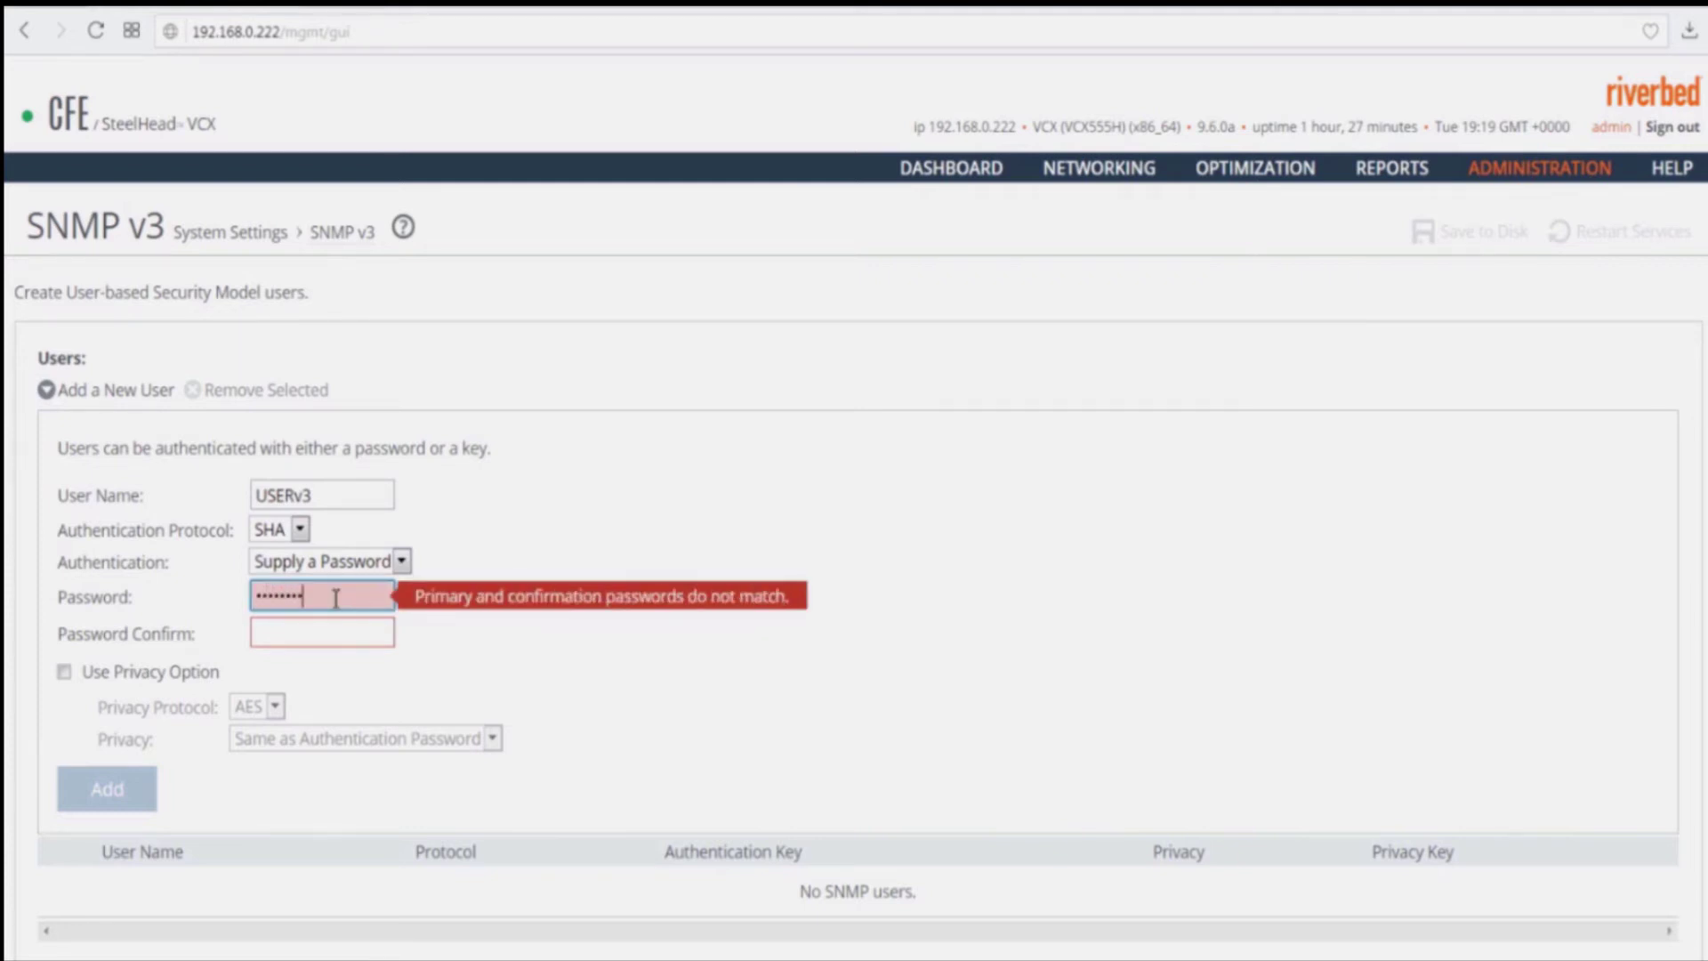
text(1)
key(Tab)
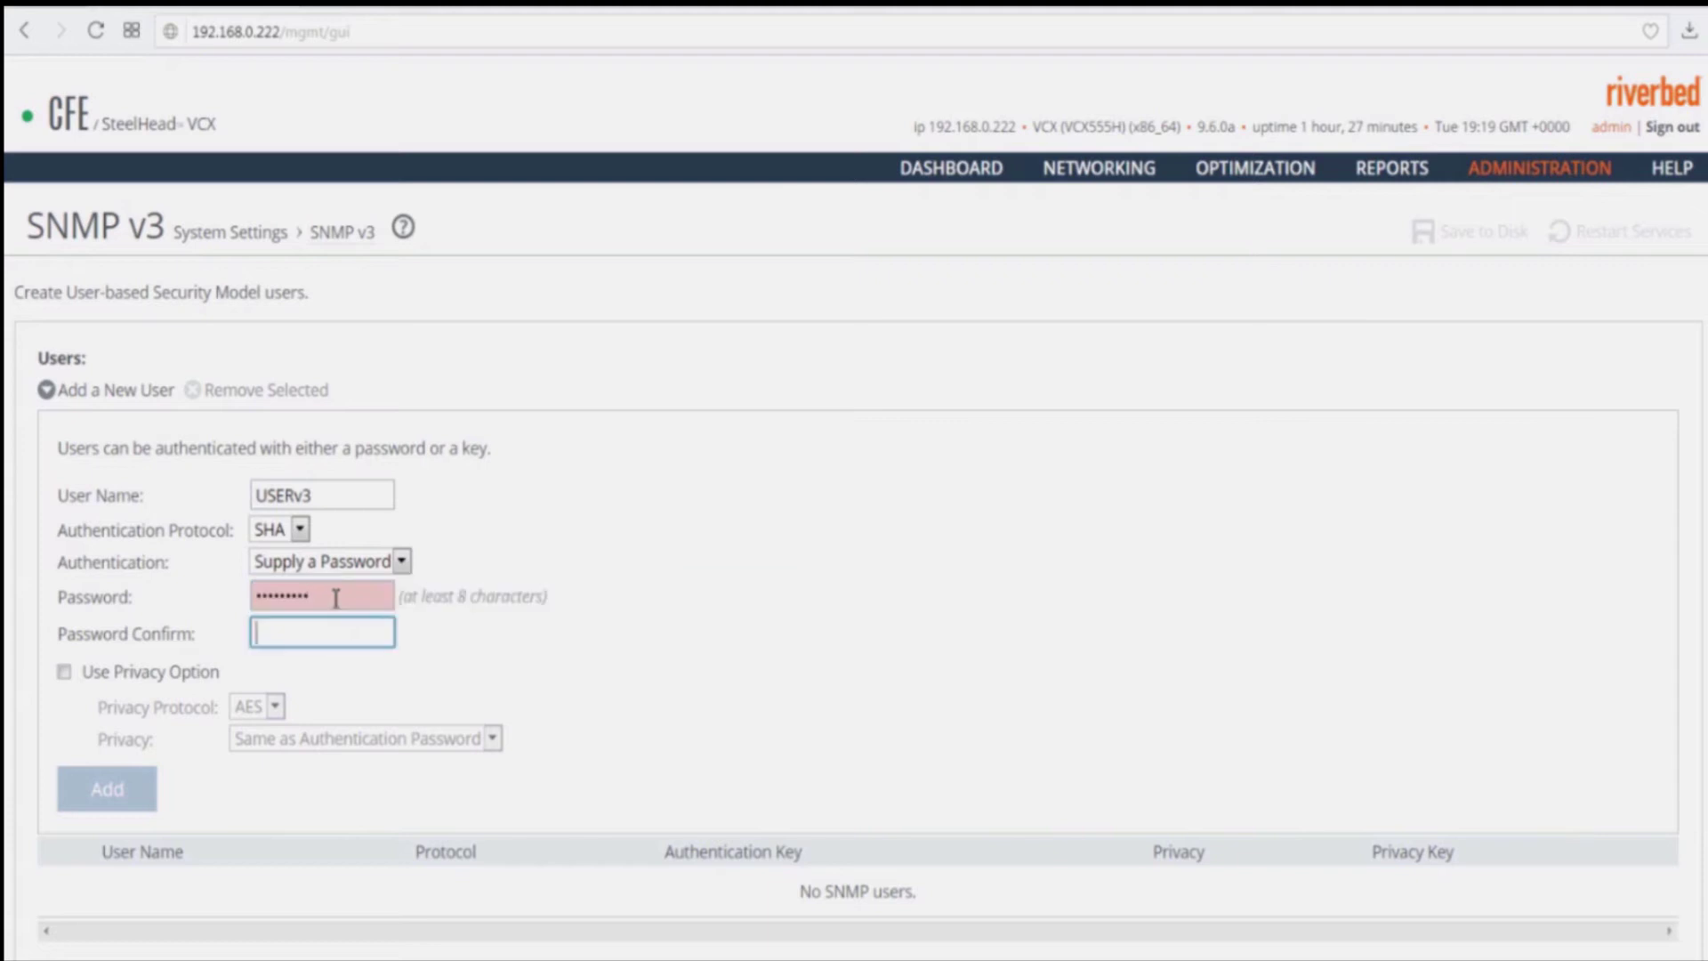
text(Passwor)
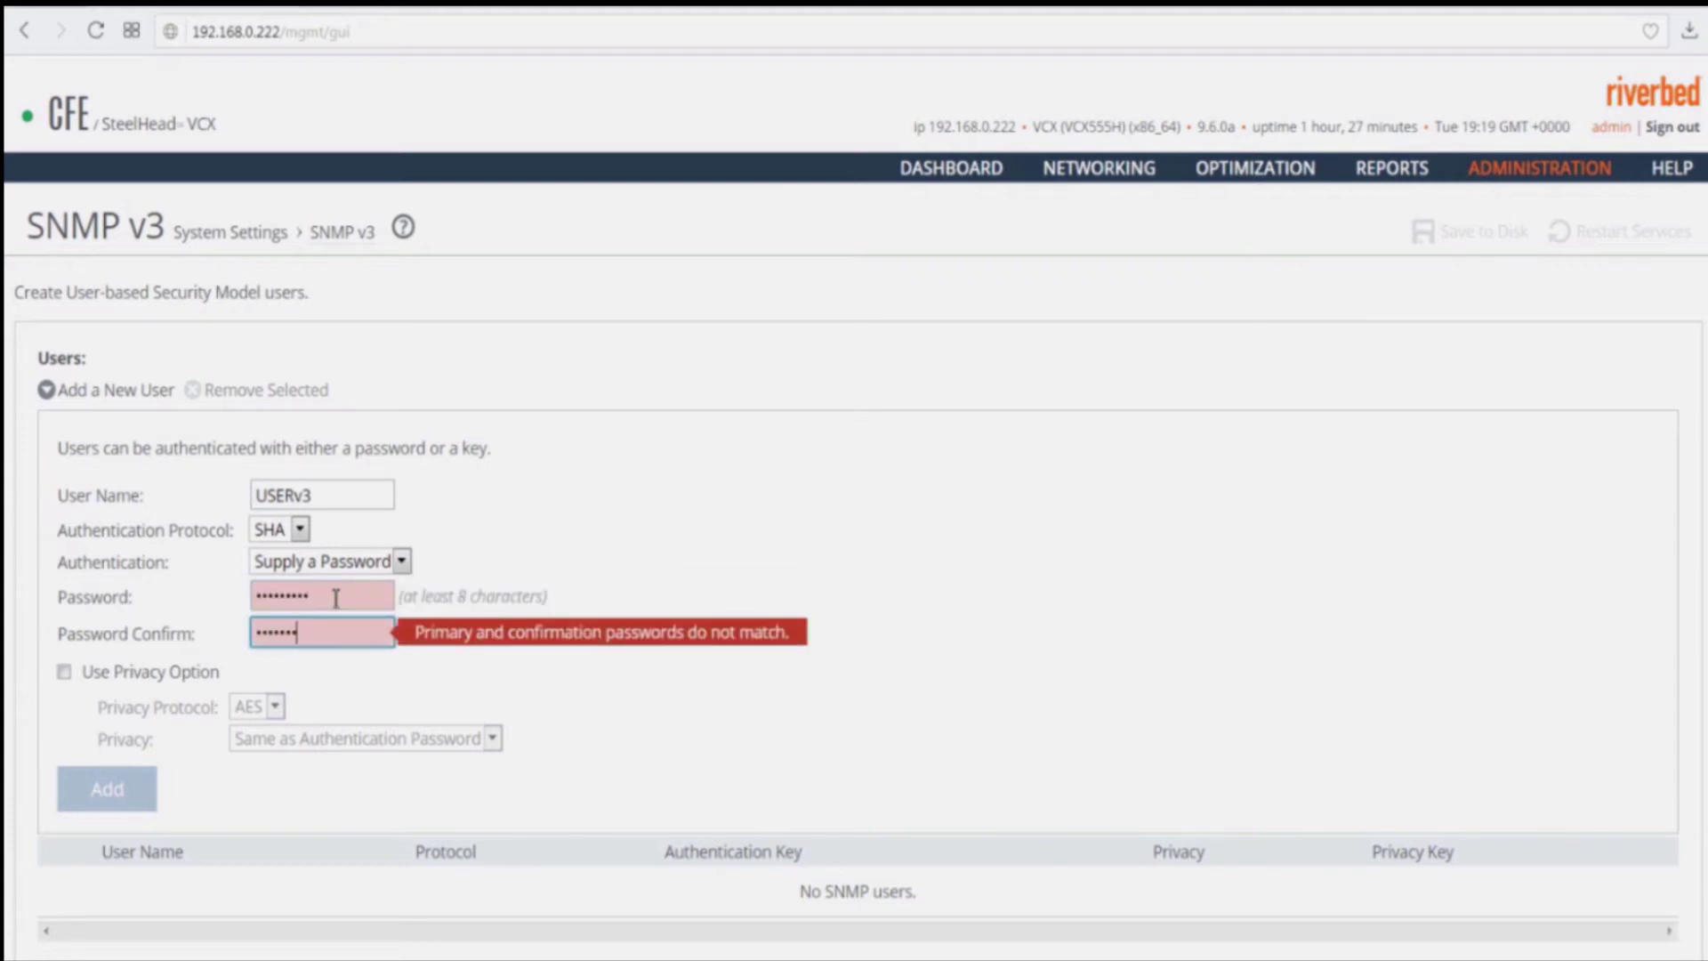
text(d1)
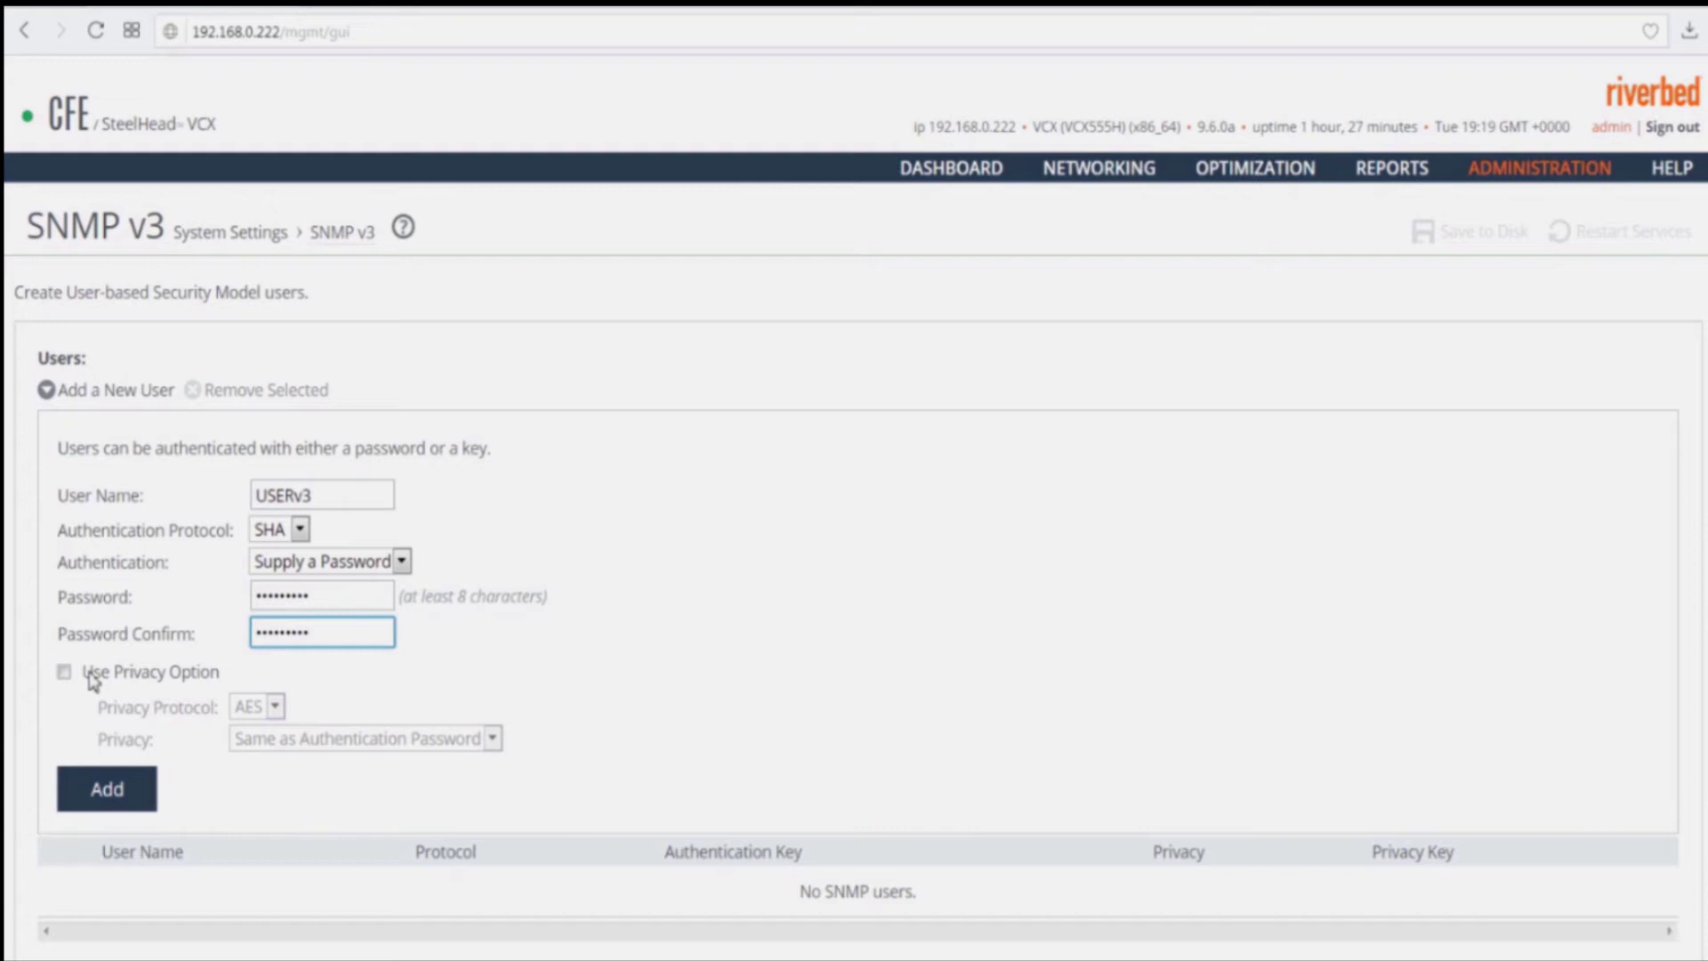
click(64, 673)
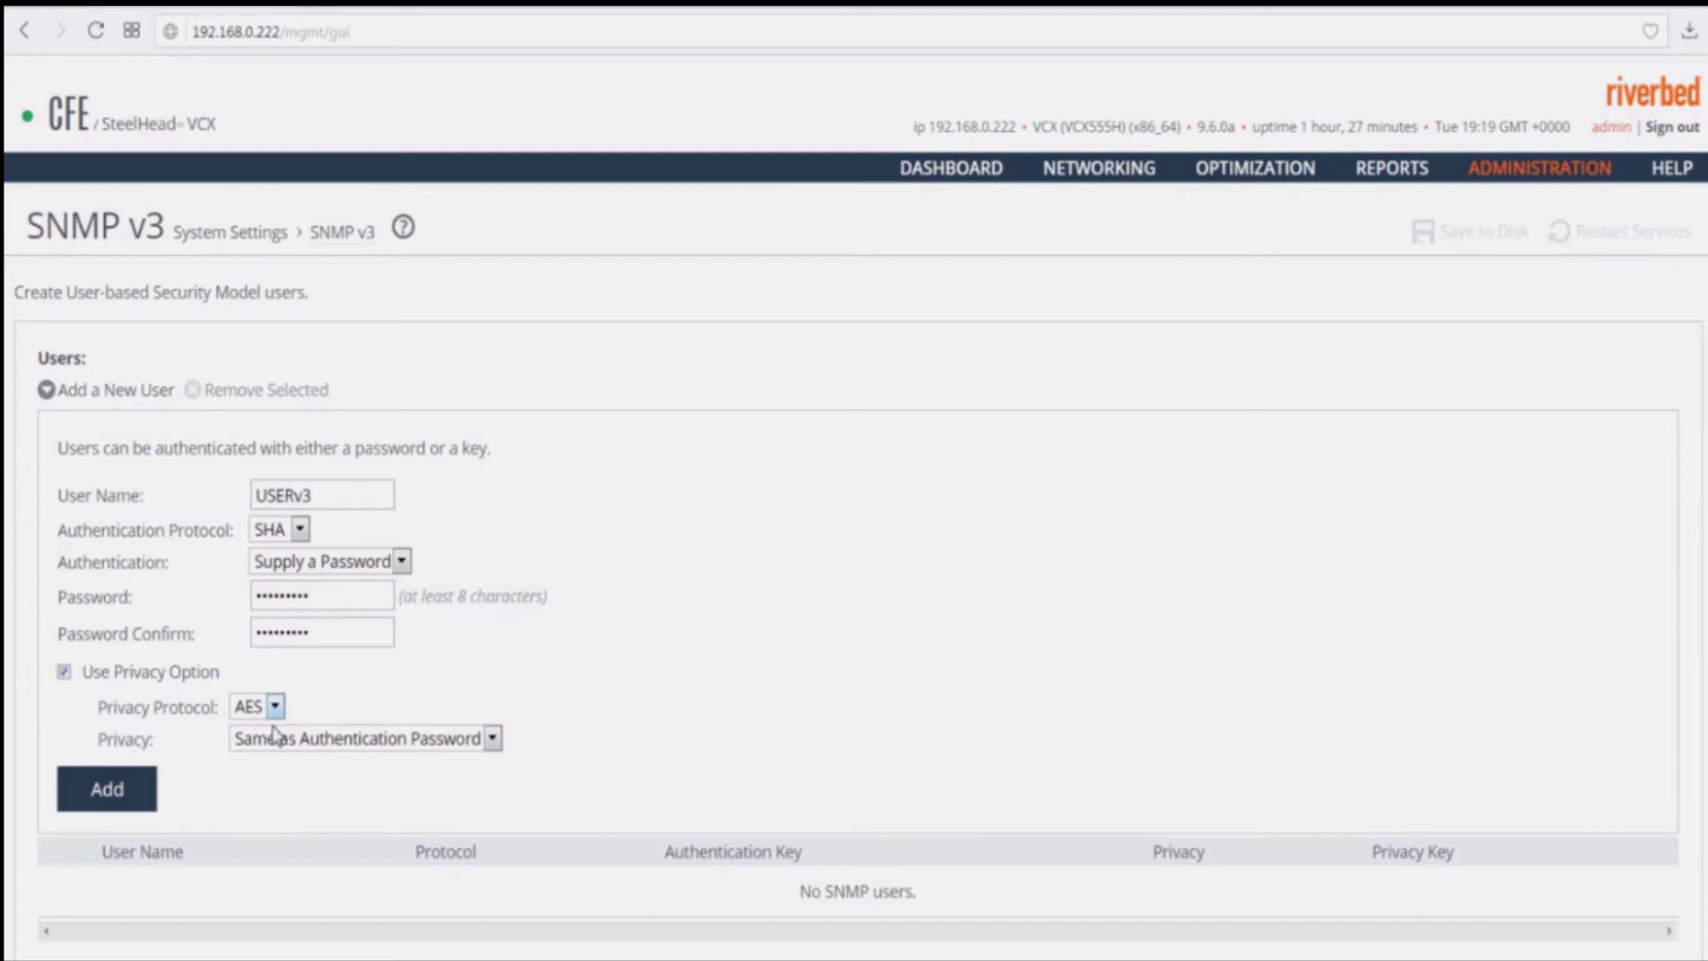
click(122, 809)
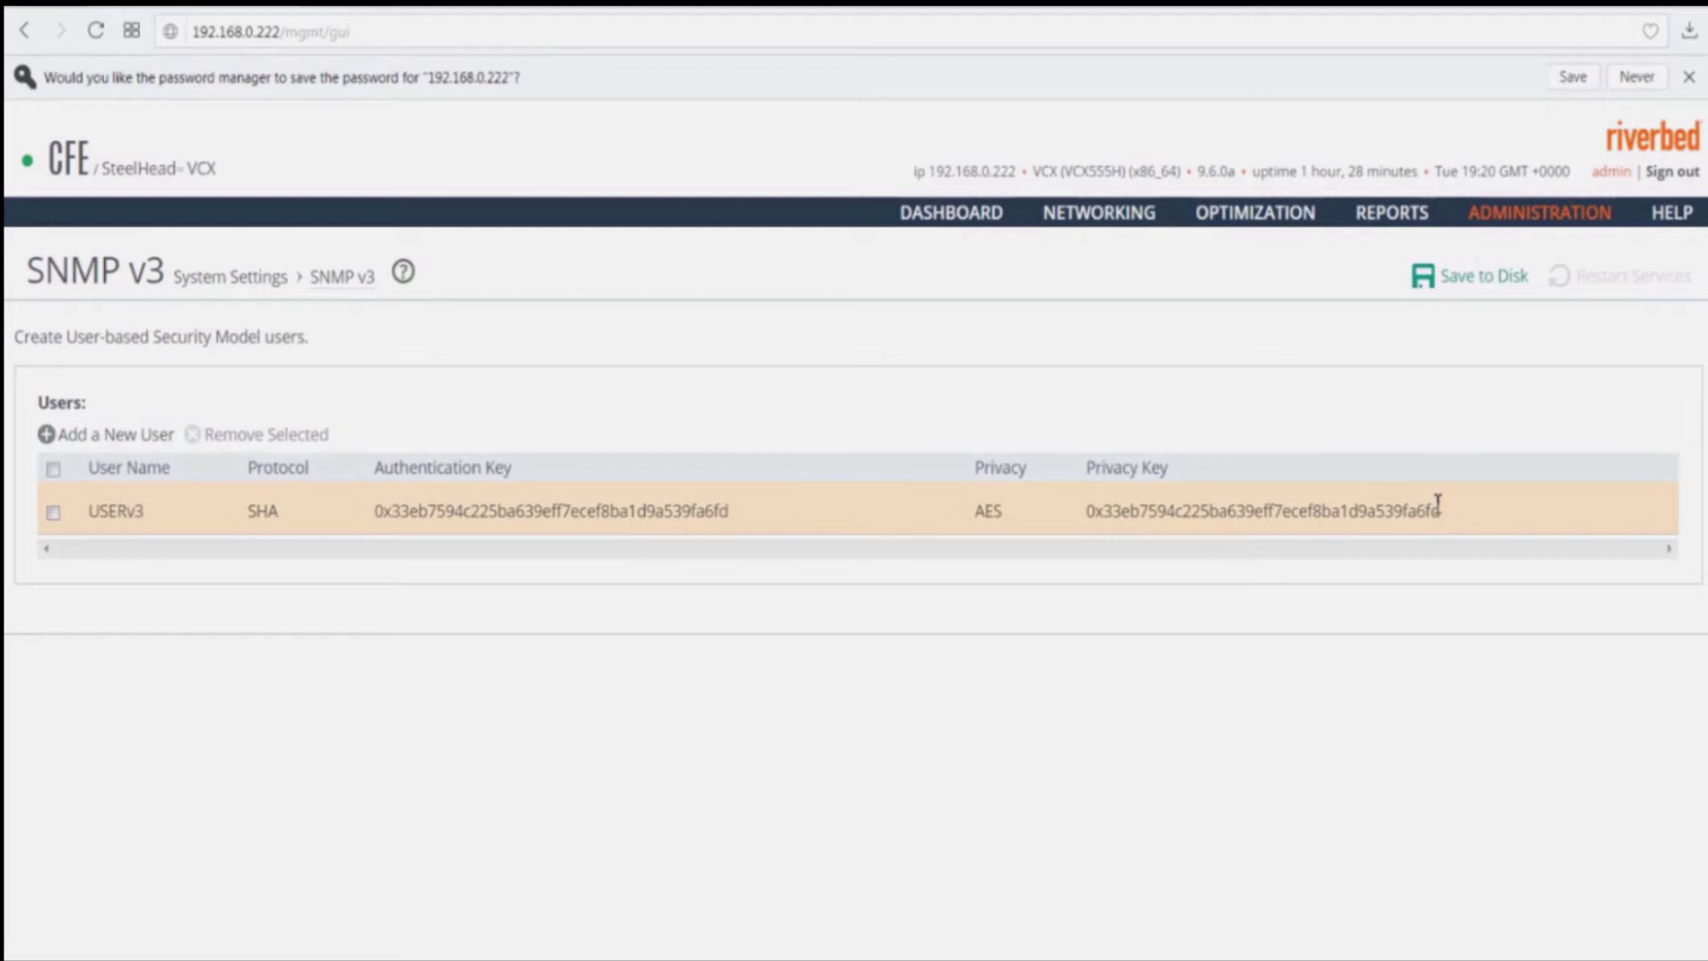
Step: On the SNMP ACLs page, add group GROUPv3 using the usm security model with user USERv3
mouse_move(1525, 230)
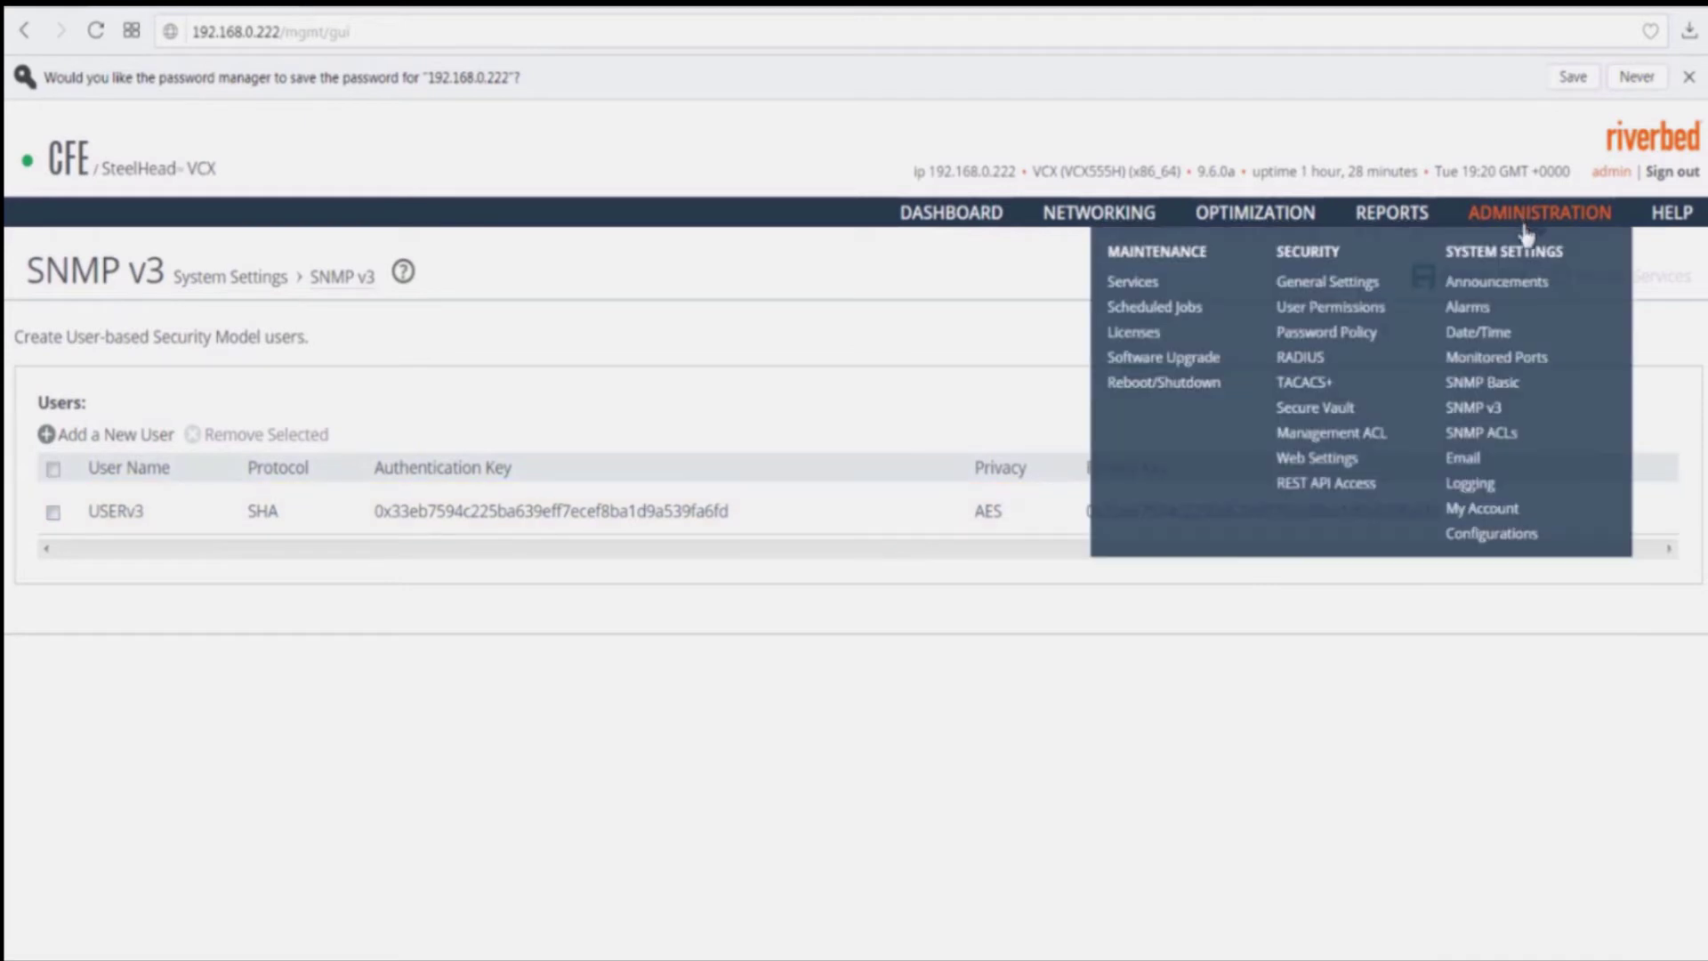
click(1481, 434)
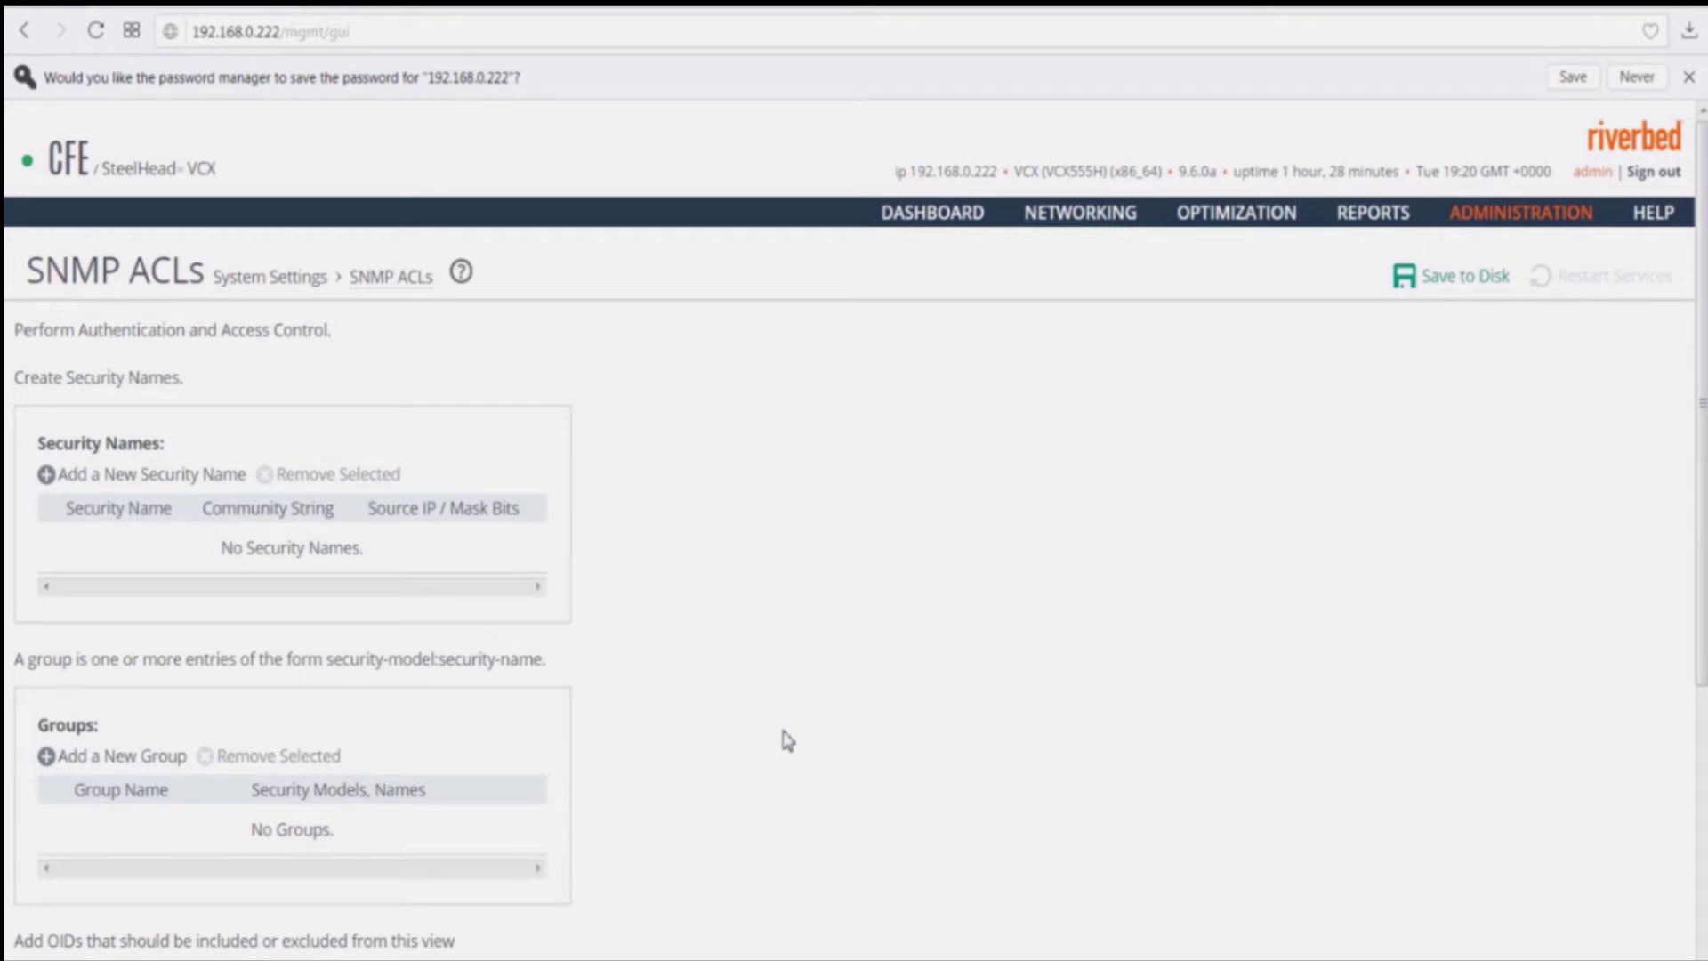
scroll(787, 740, down, 3)
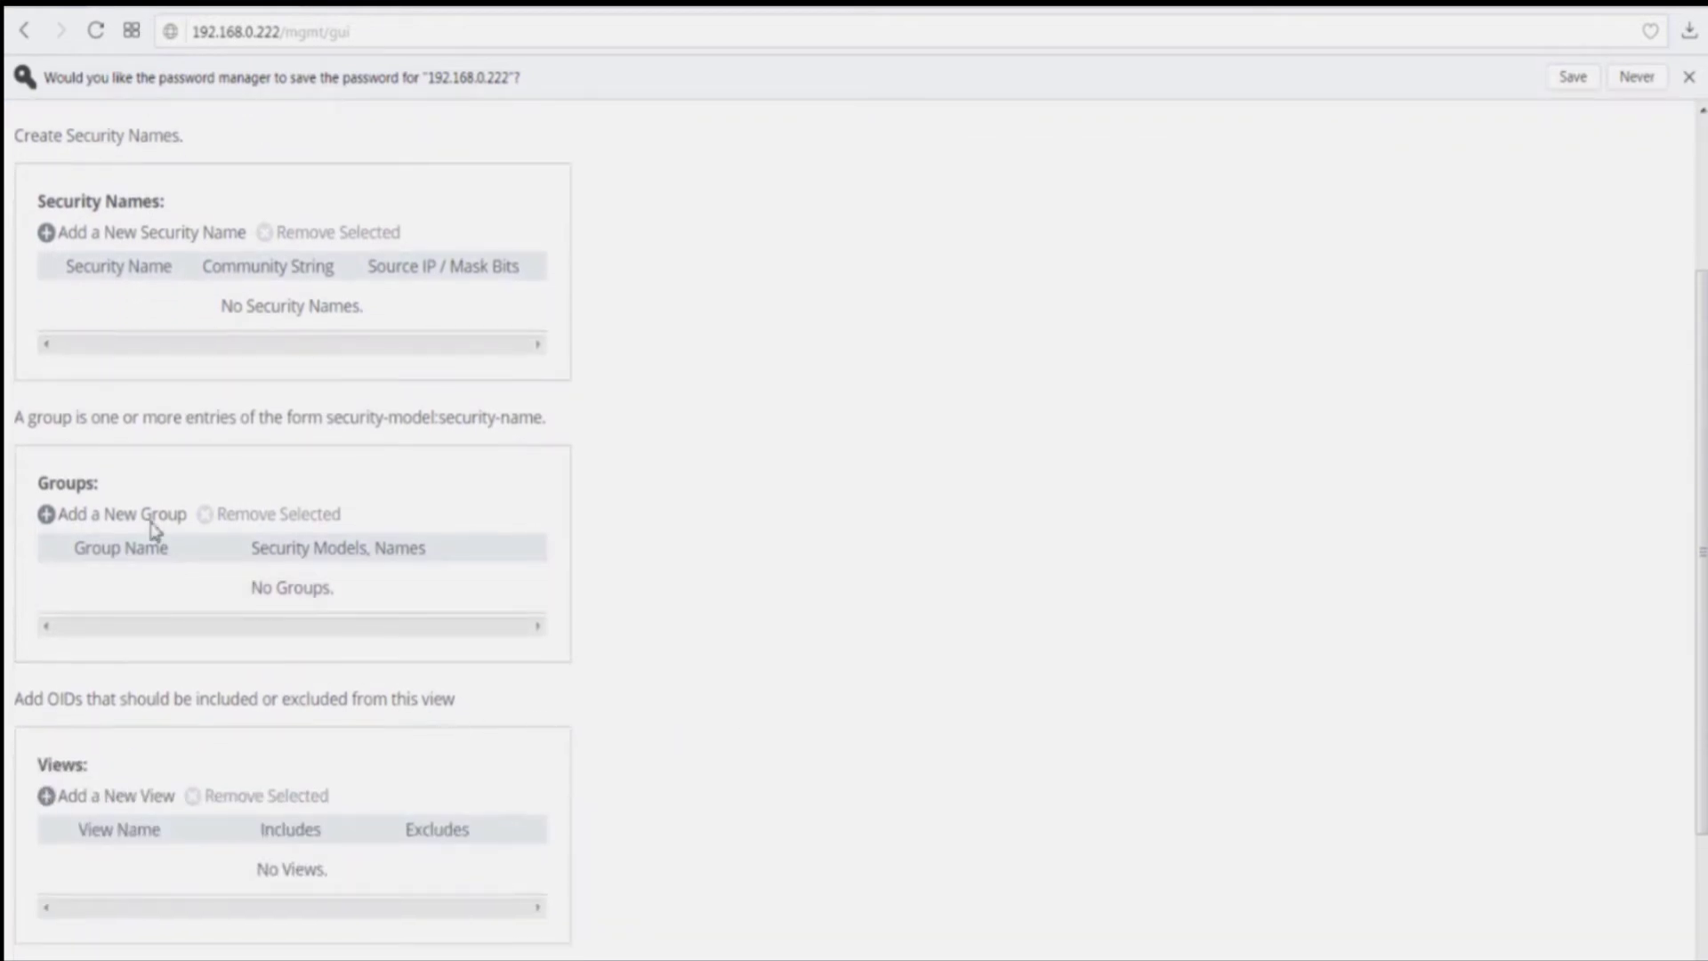
click(147, 523)
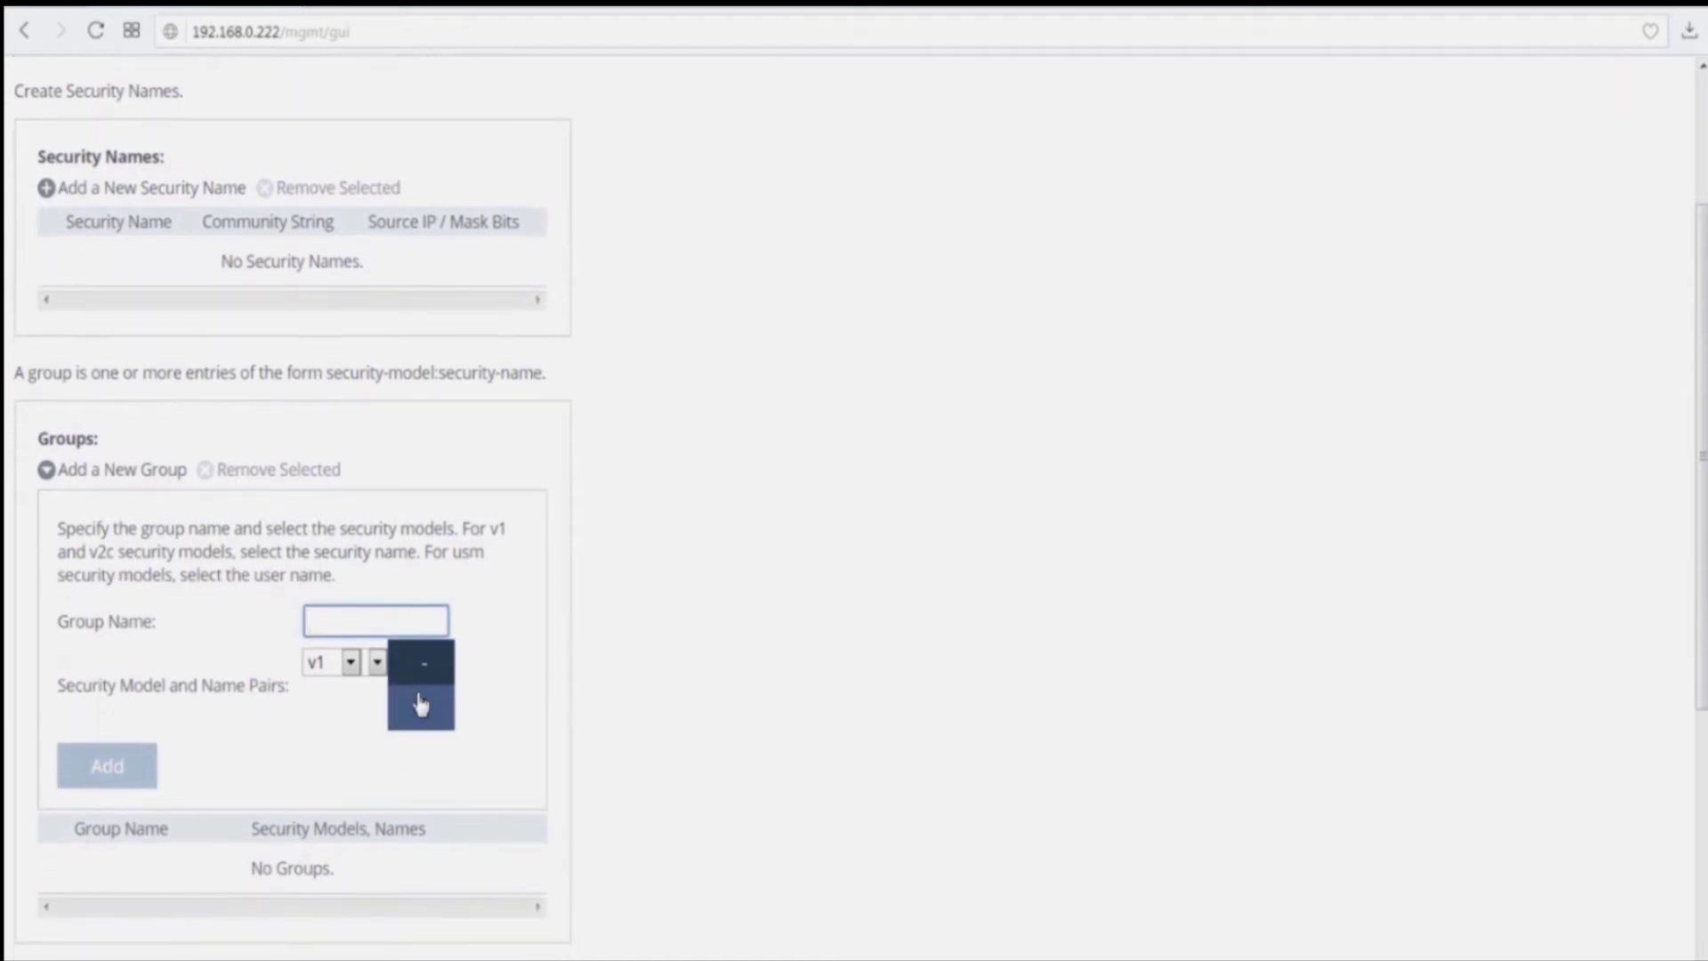
text(GROUP)
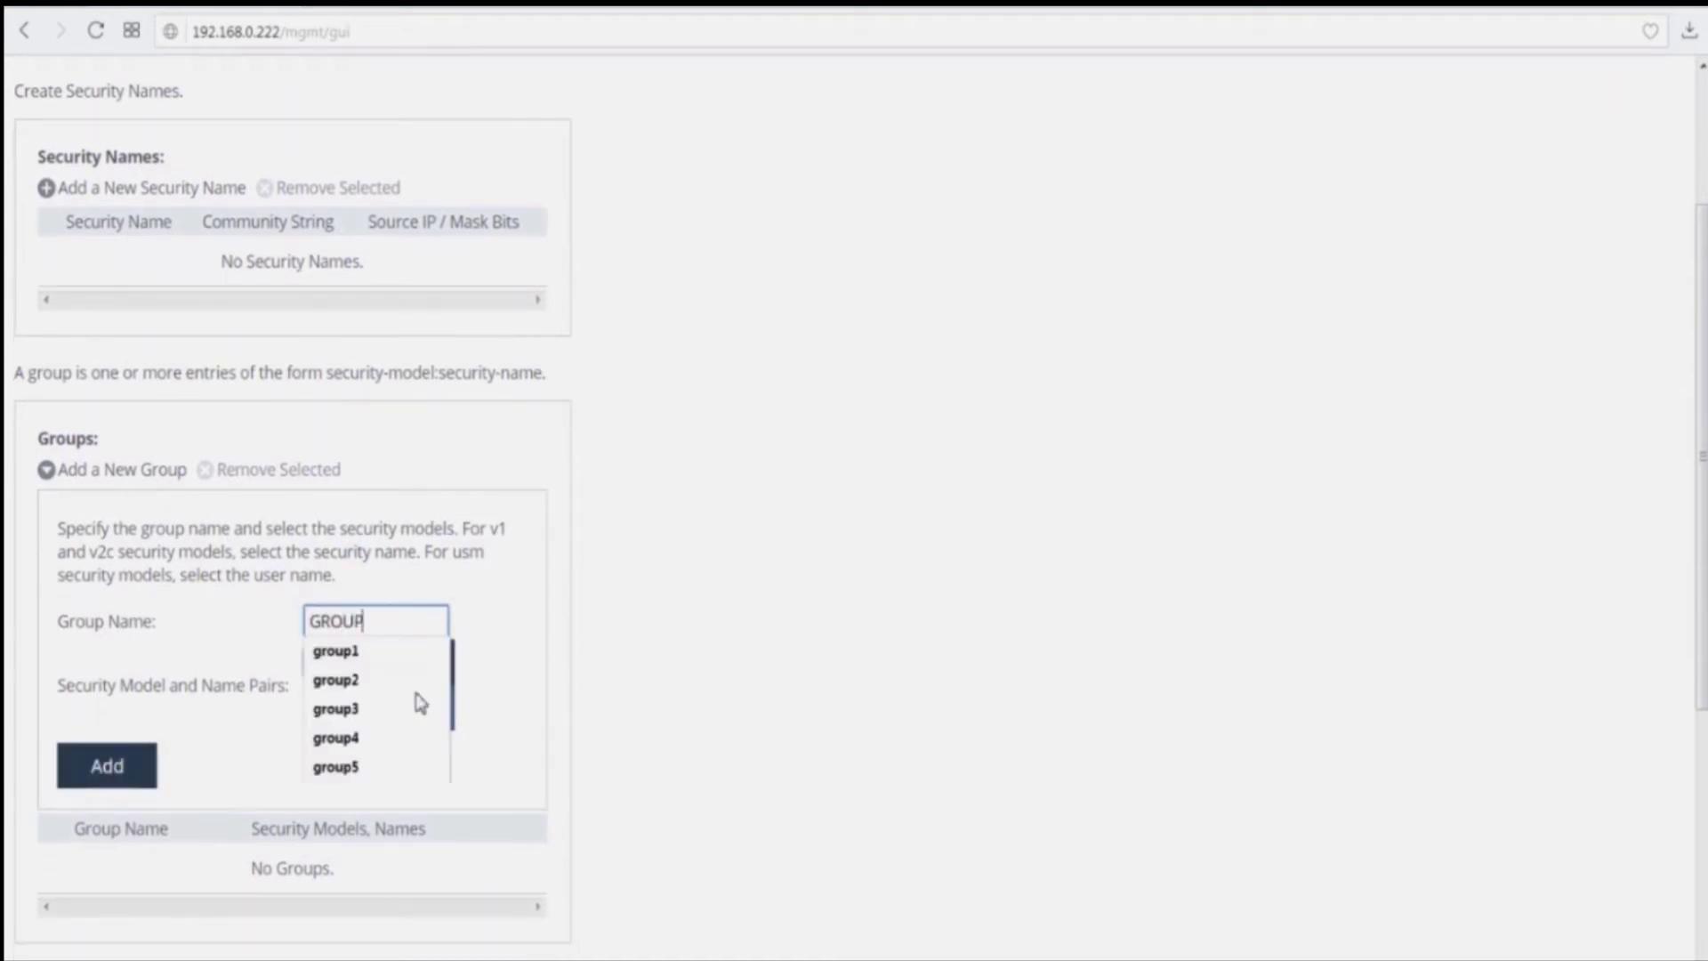
text(v3)
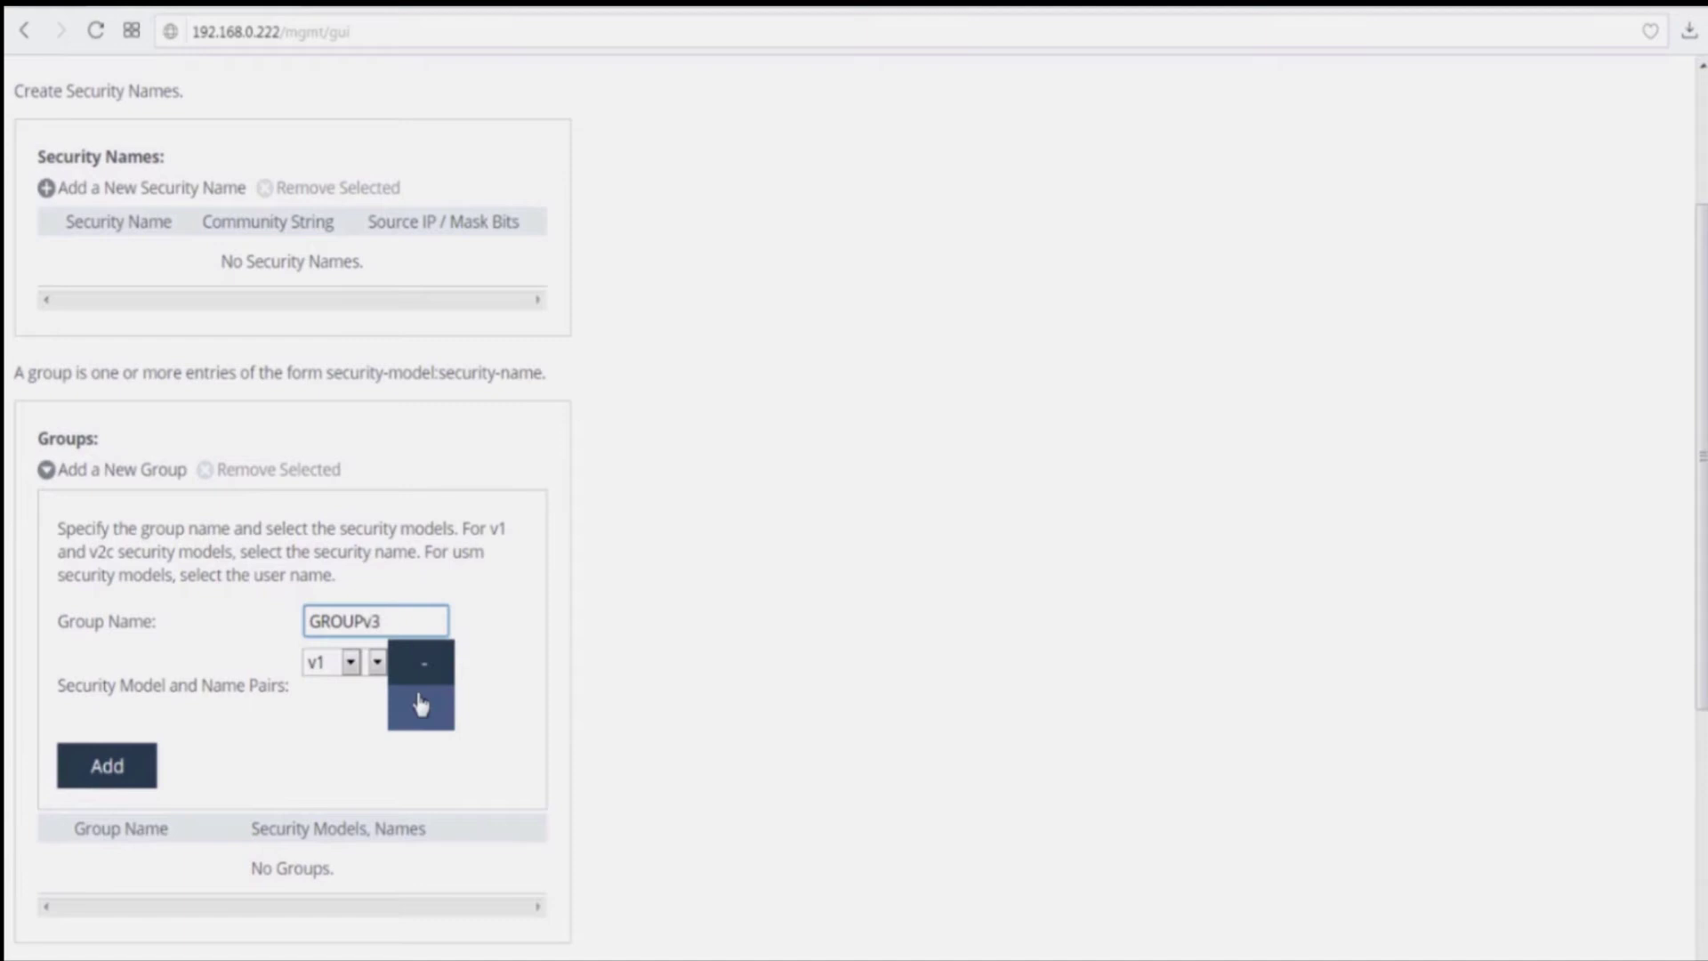
click(350, 662)
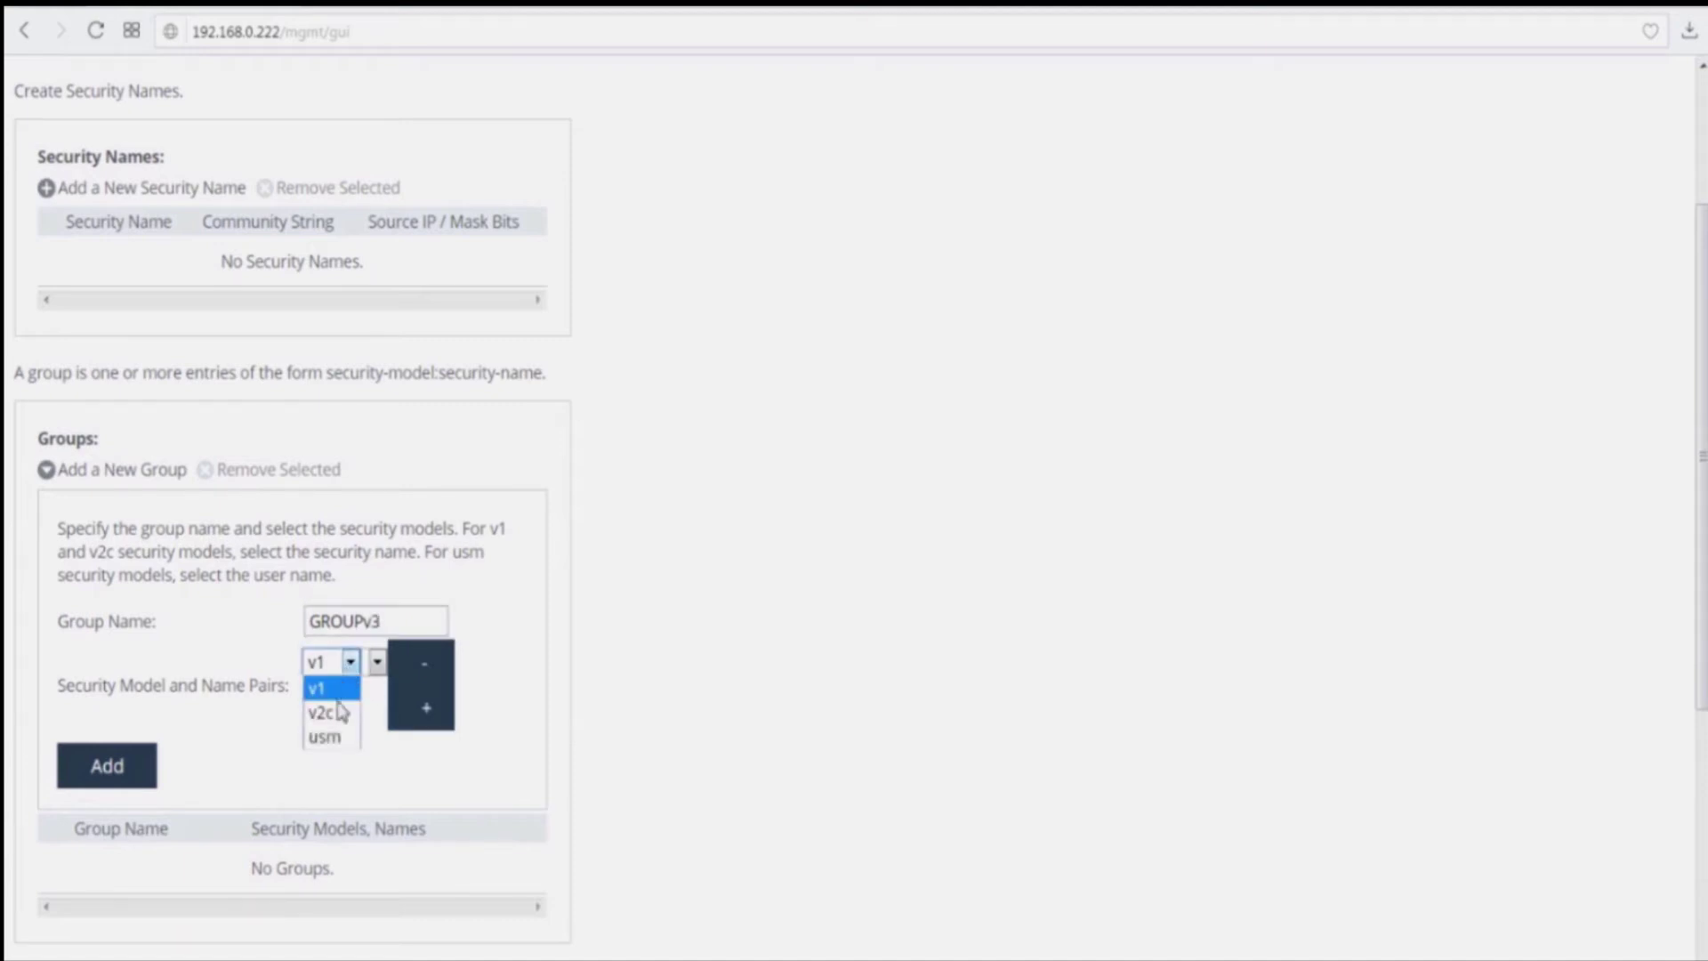
click(335, 744)
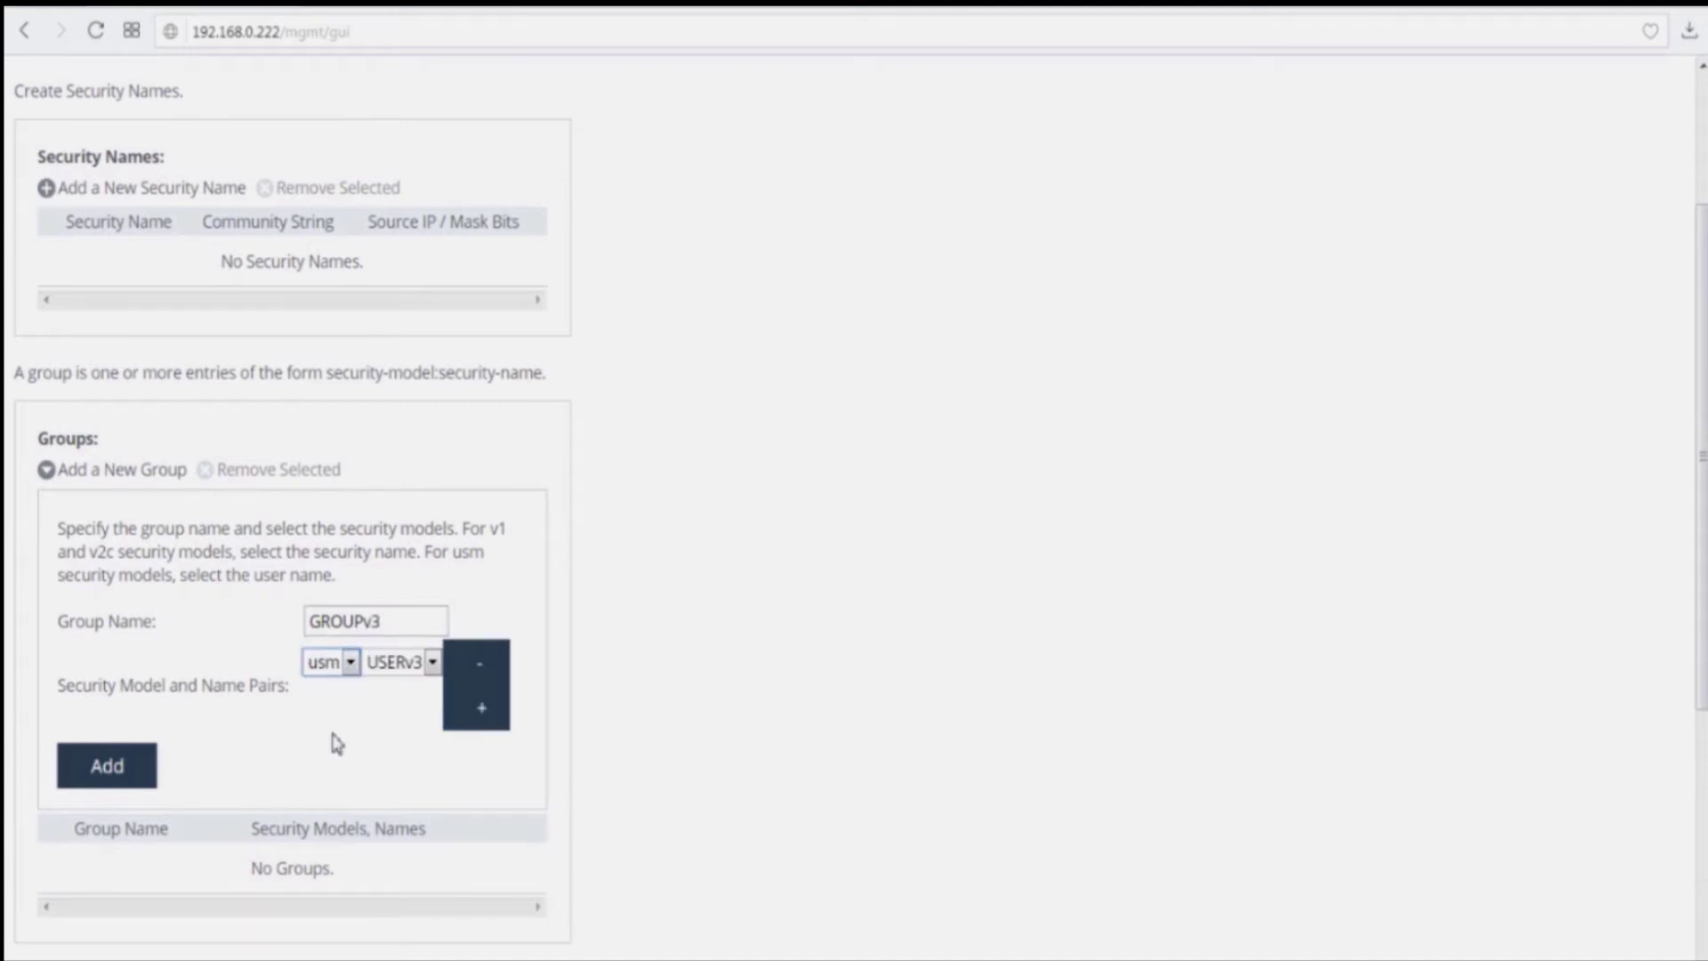
click(416, 665)
click(418, 669)
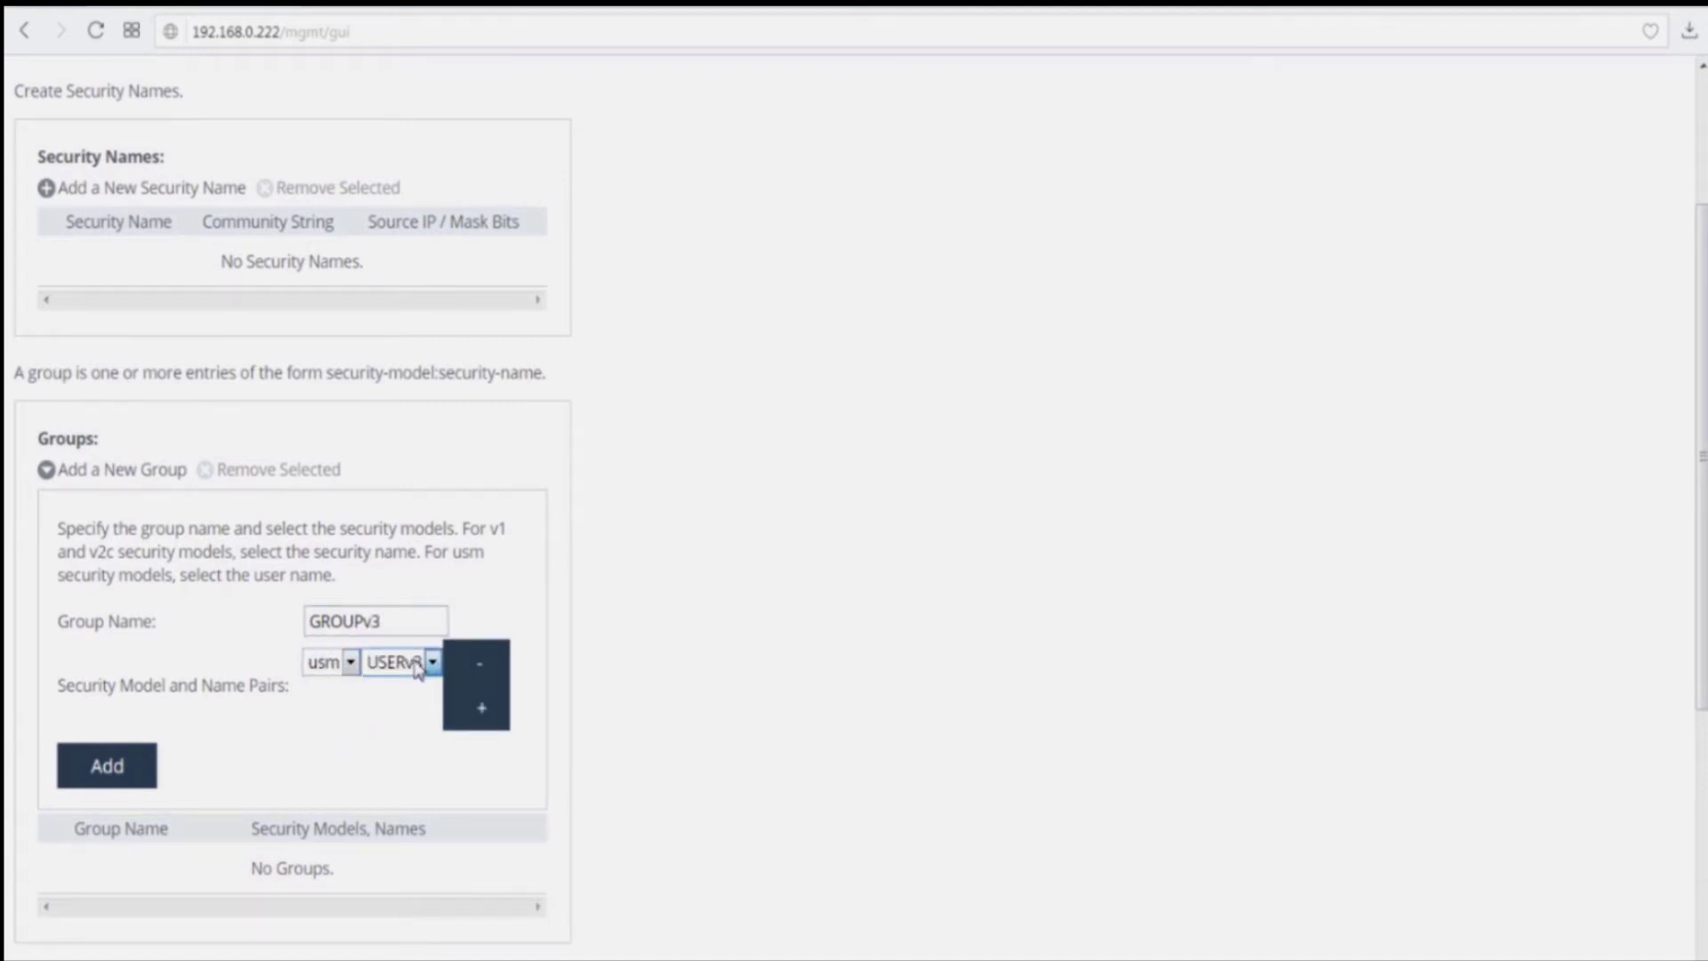
click(107, 780)
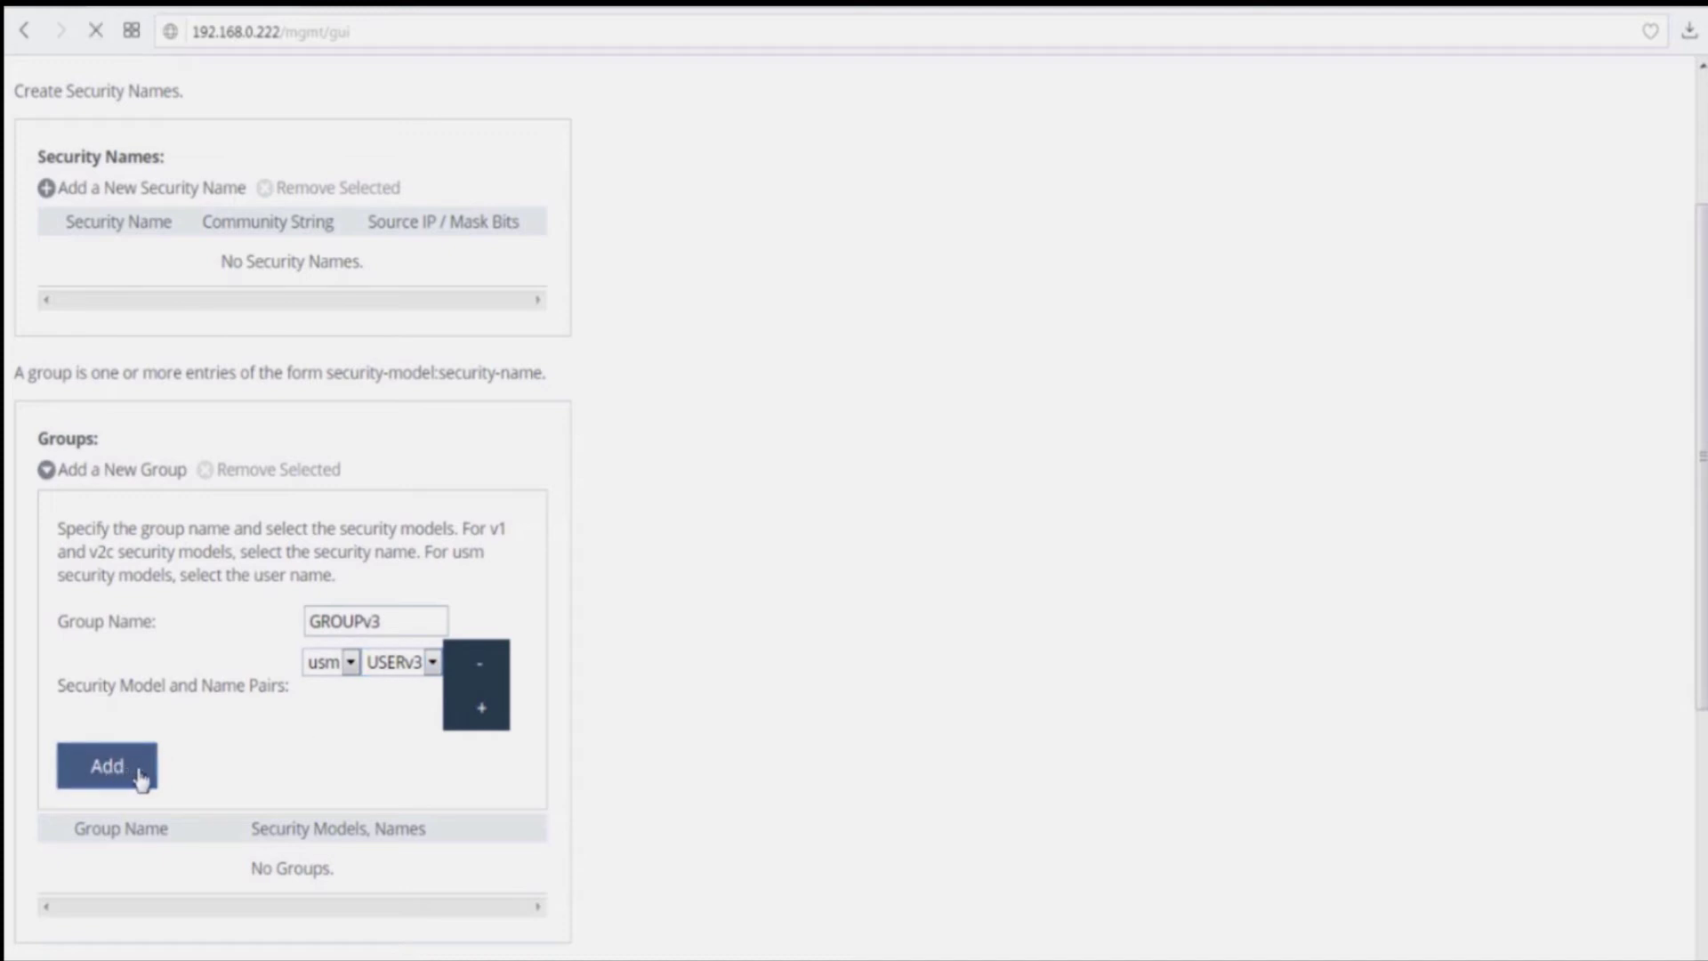
scroll(271, 763, down, 3)
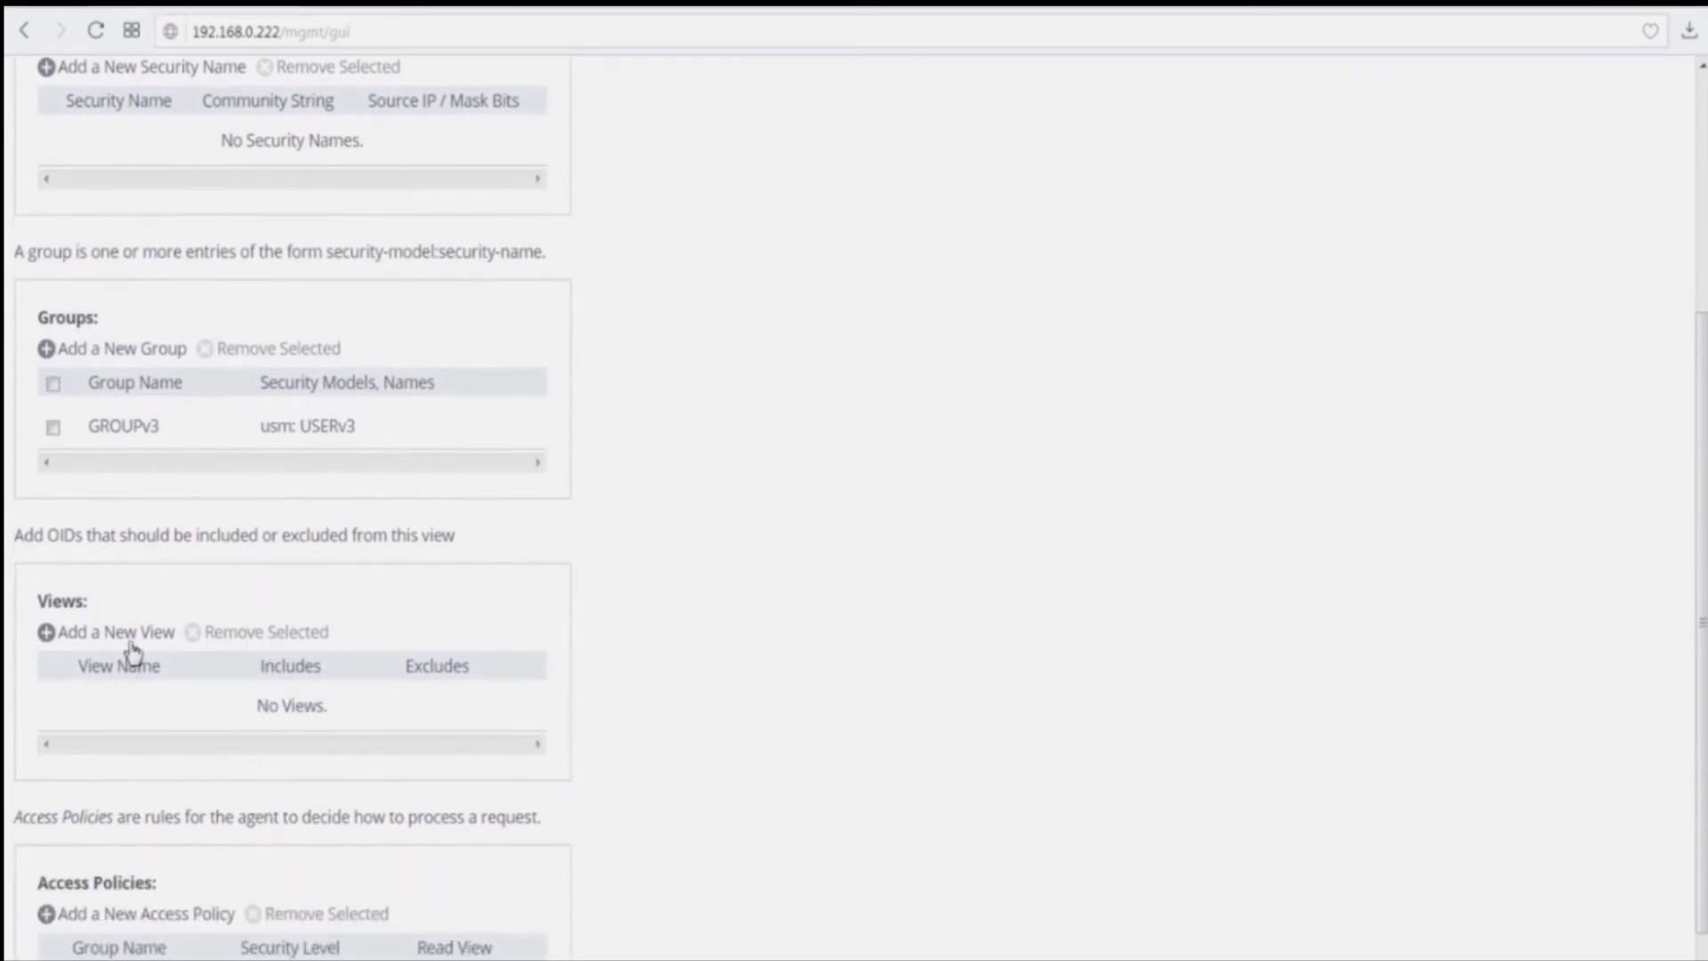
Step: Add view VIEWv3 including OID .1 in place of .iso, with no excluded OIDs
click(129, 641)
click(174, 703)
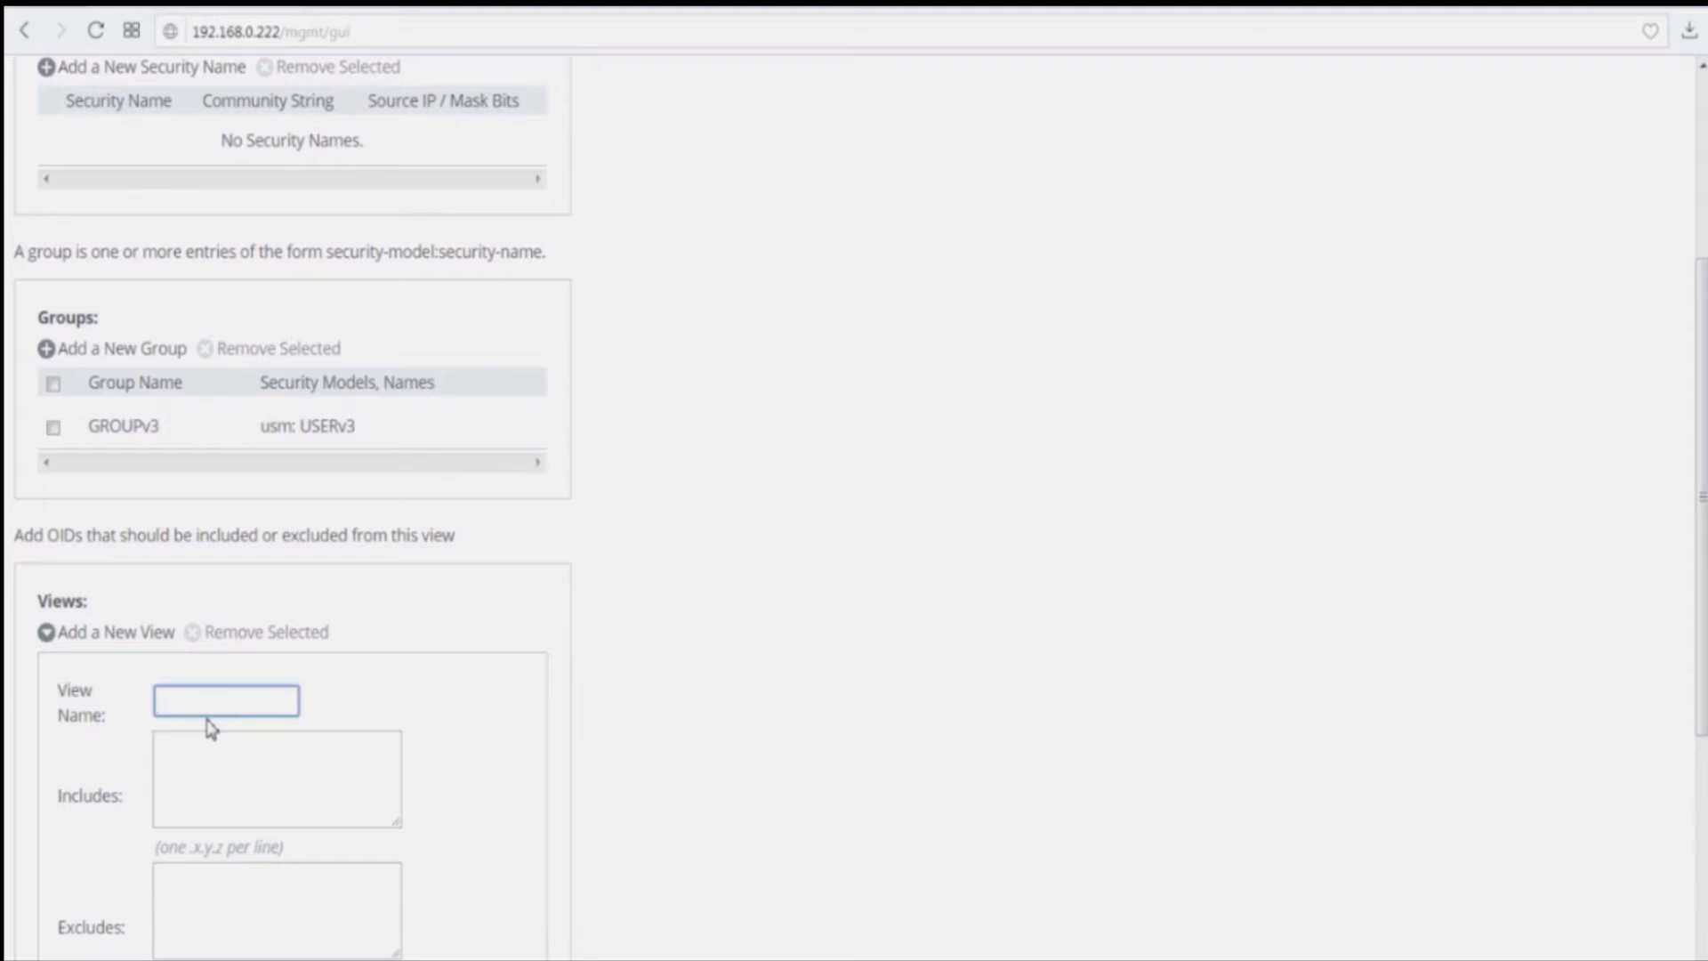
text(VIEWv3)
click(226, 781)
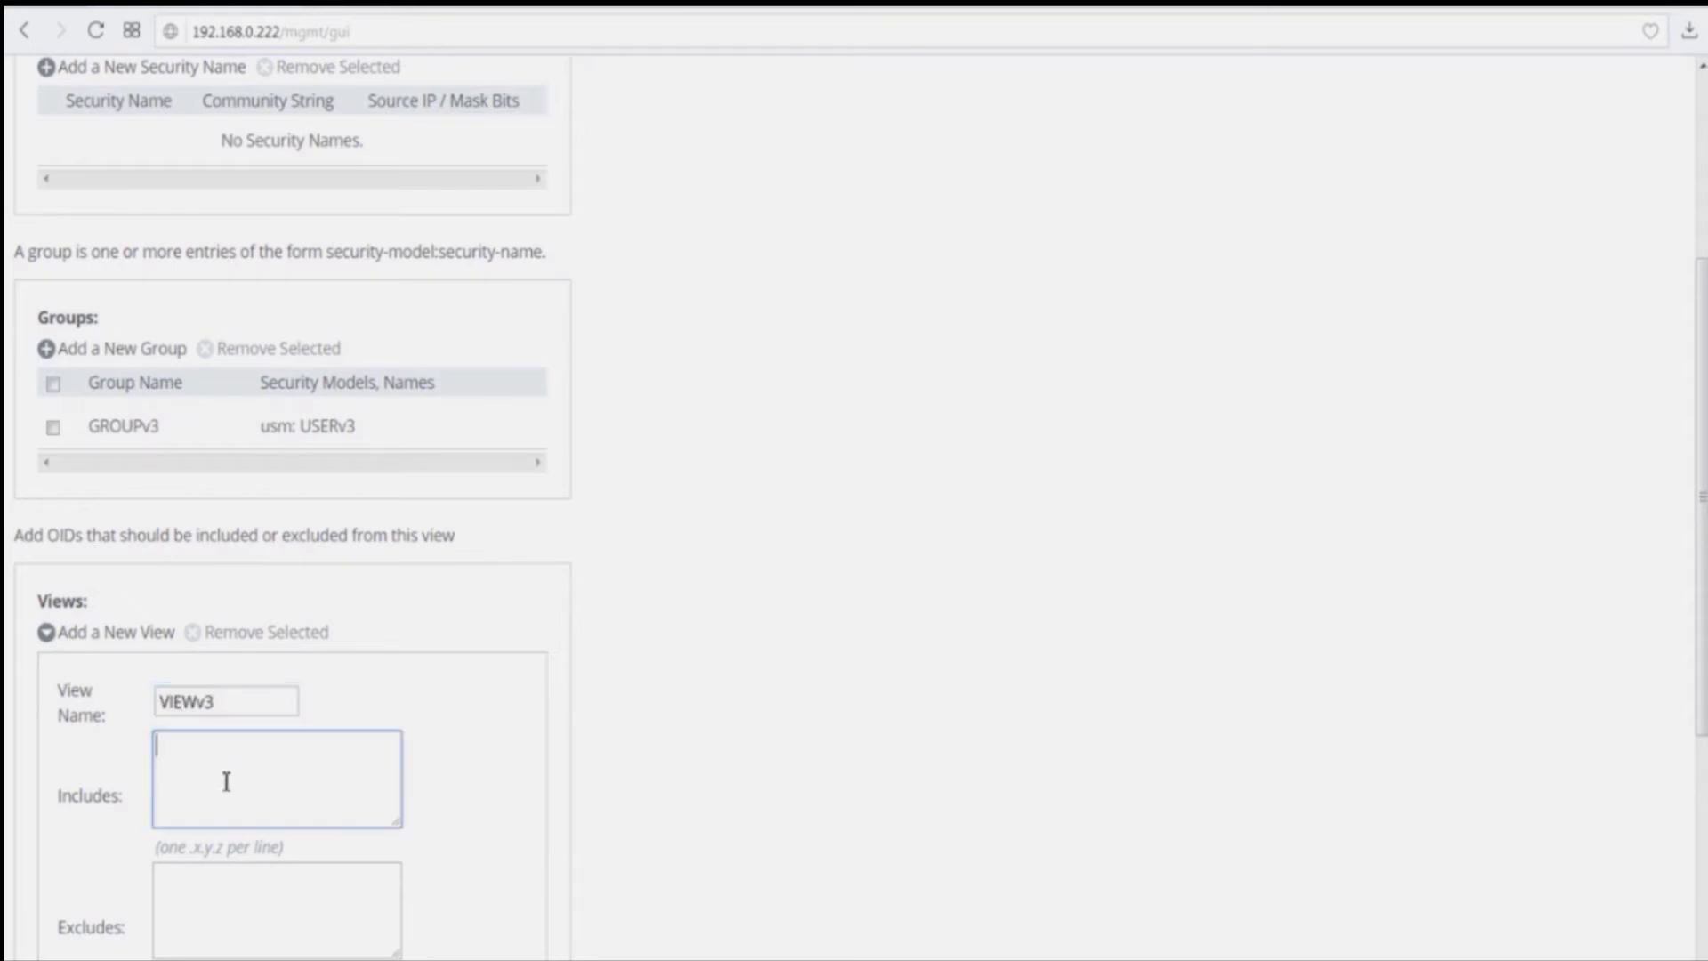
text(.iso)
scroll(388, 806, down, 3)
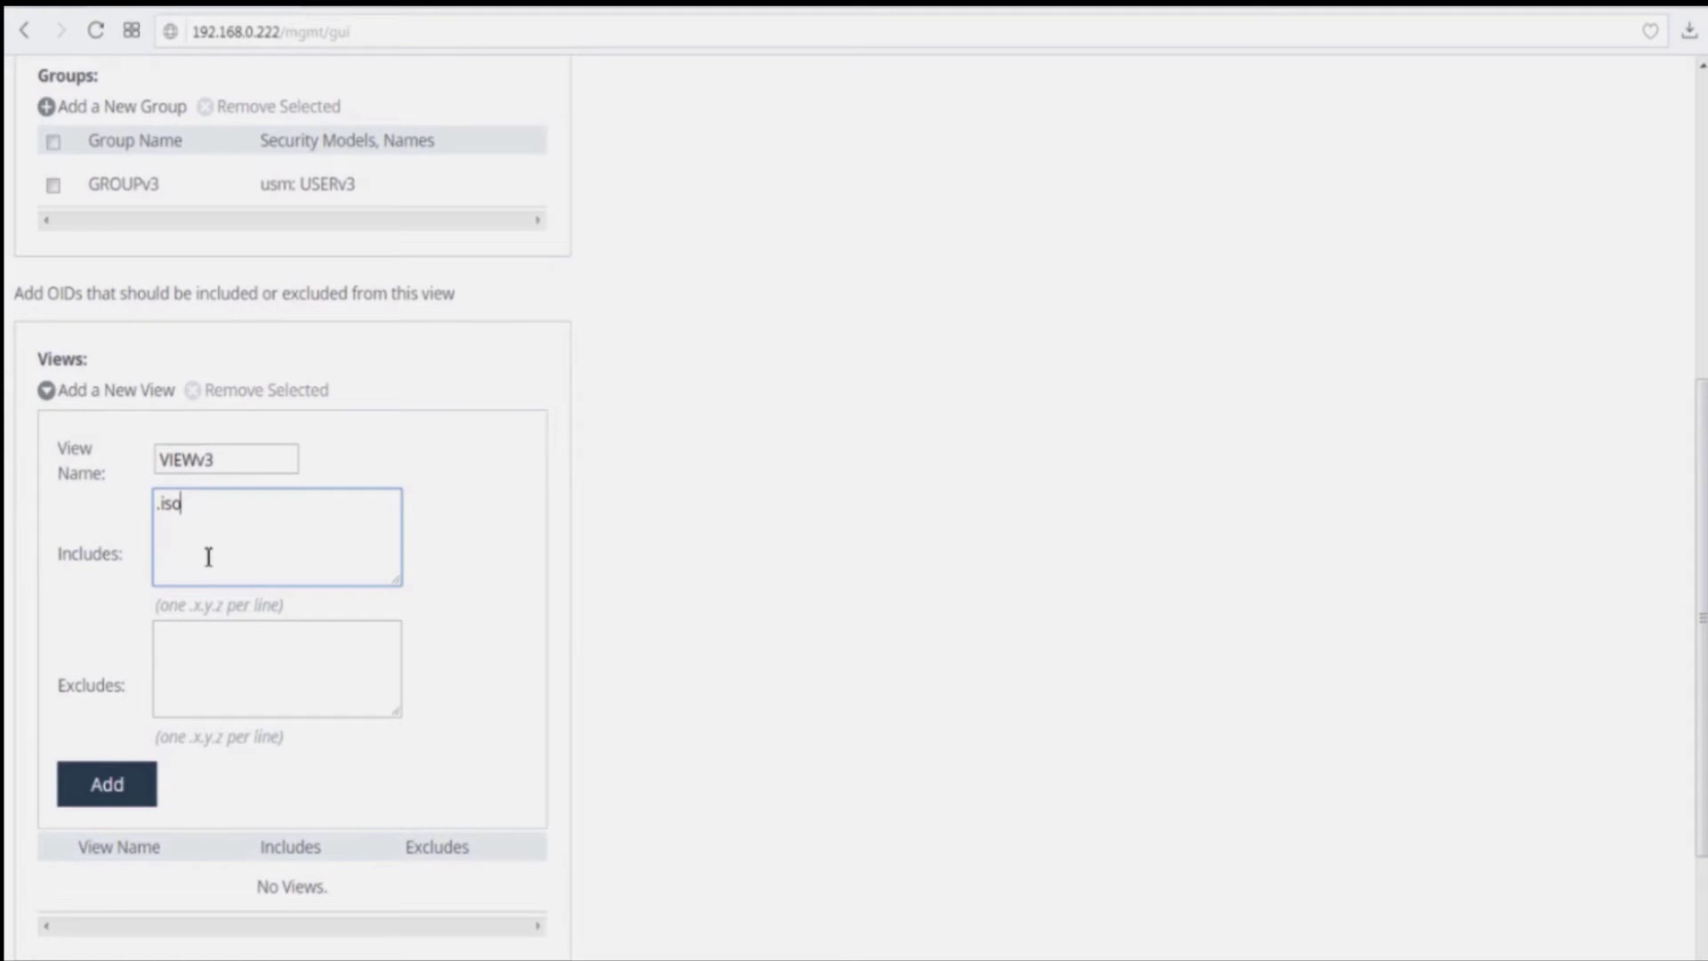
key(BackSpace)
key(BackSpace)
key(BackSpace)
key(BackSpace)
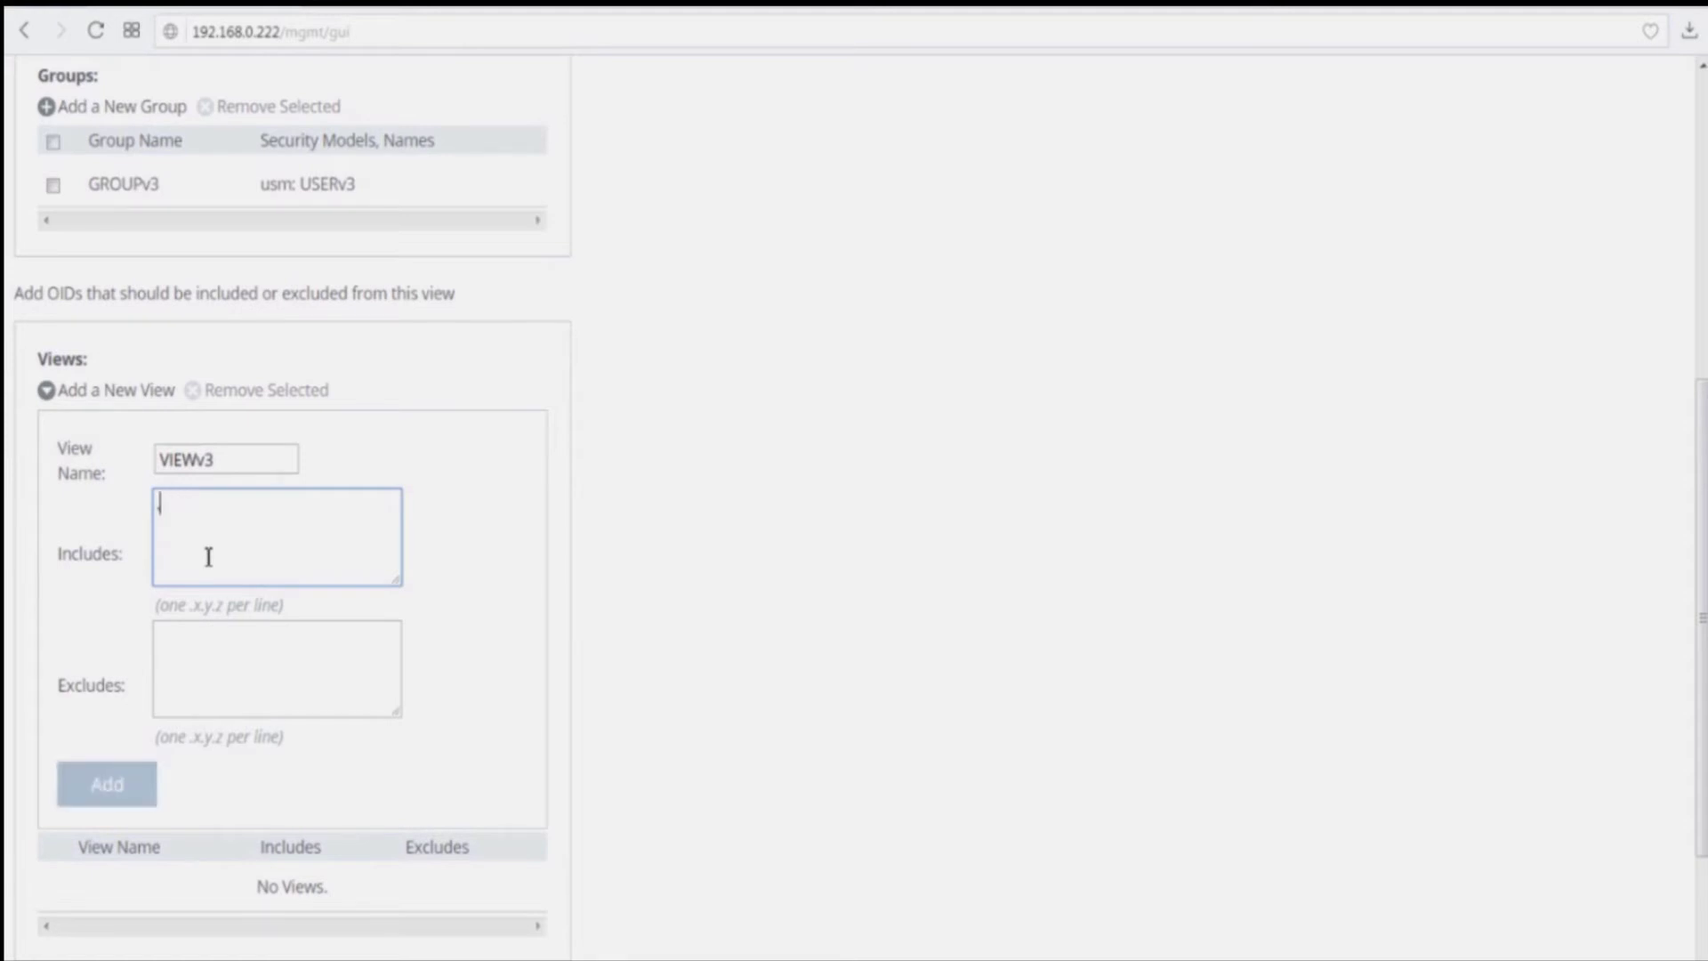
text(.1)
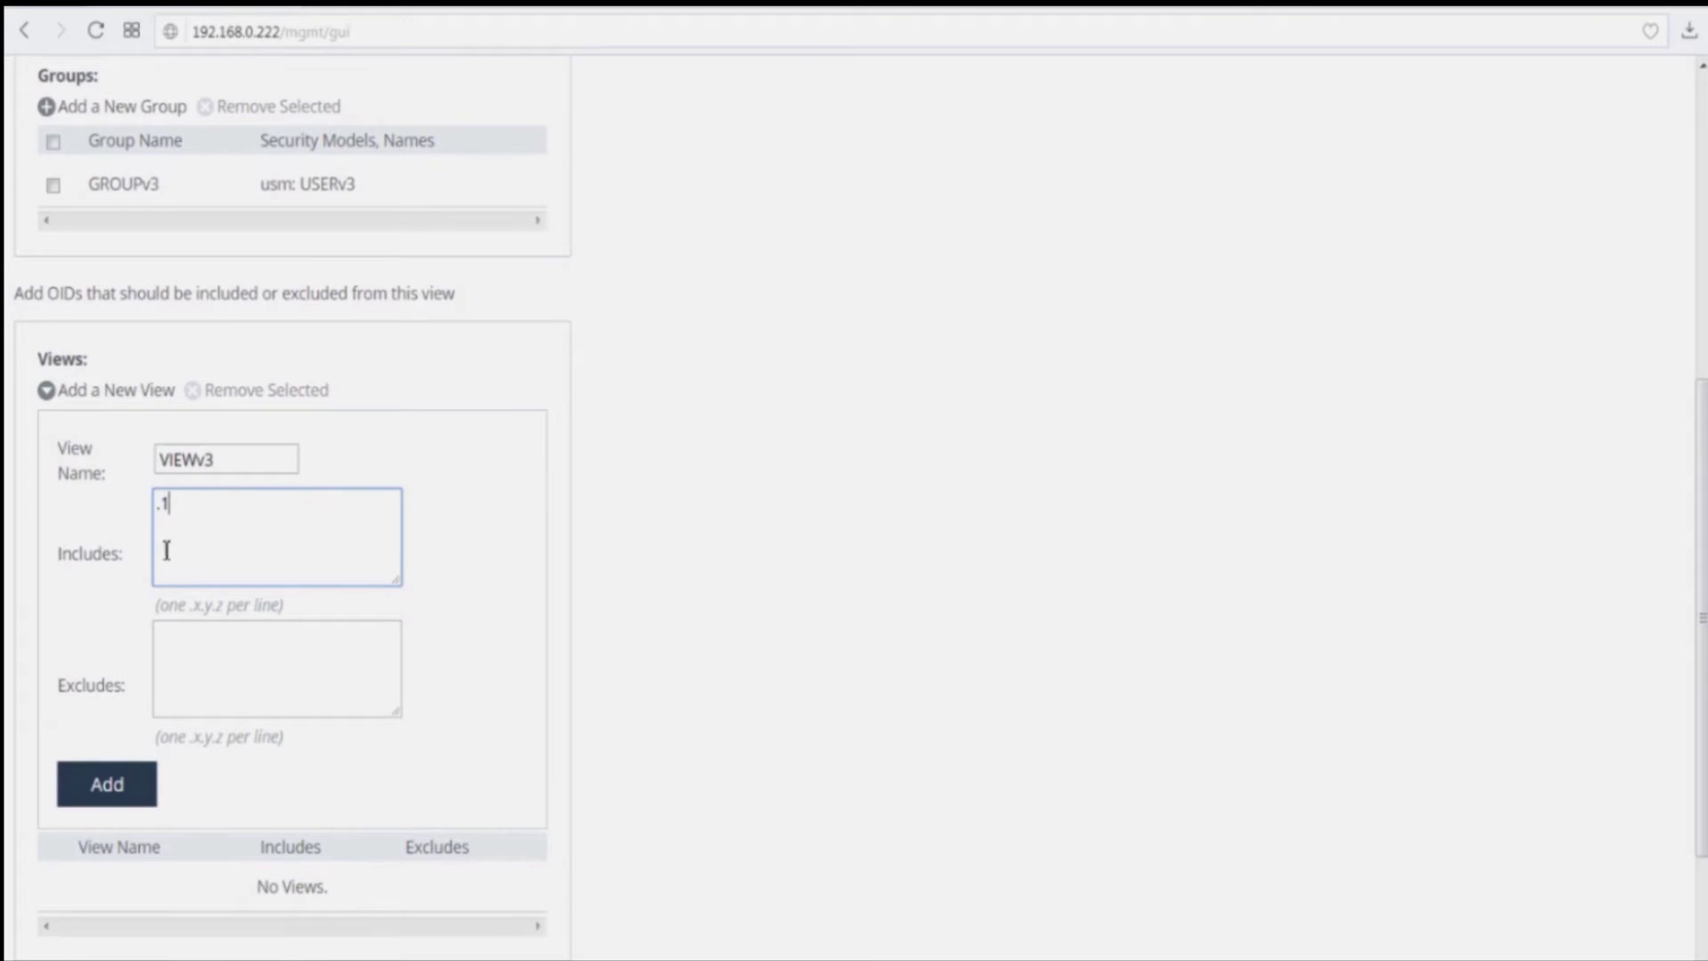
scroll(247, 605, down, 2)
scroll(249, 610, down, 2)
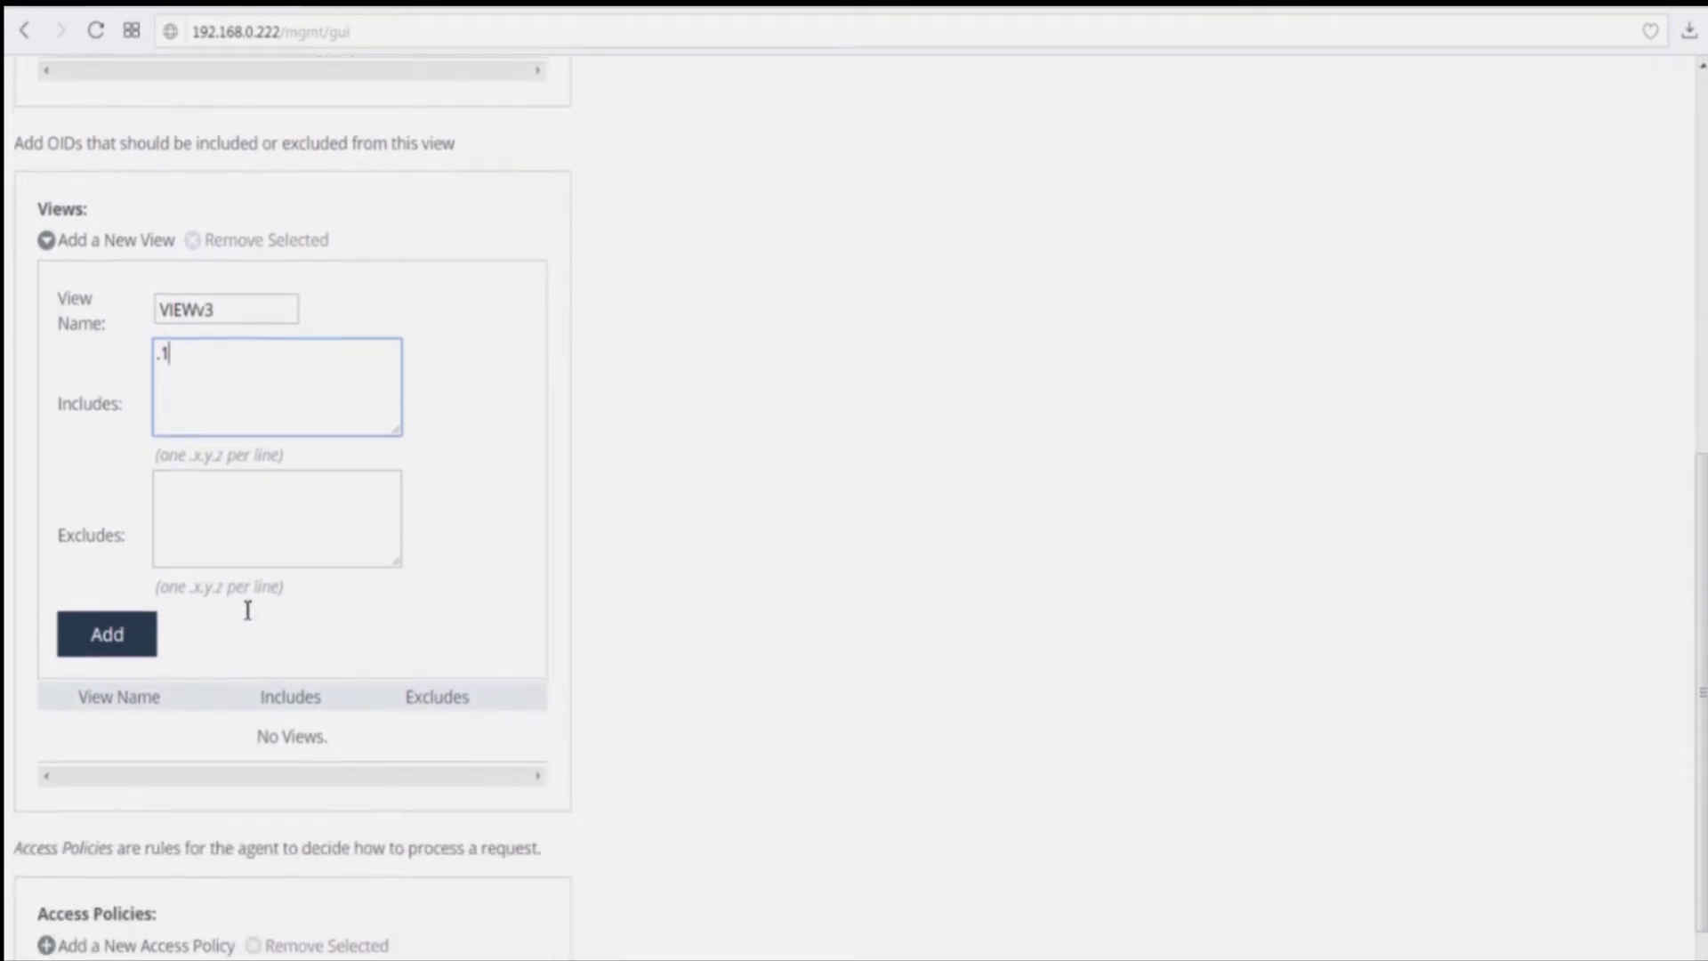
click(202, 425)
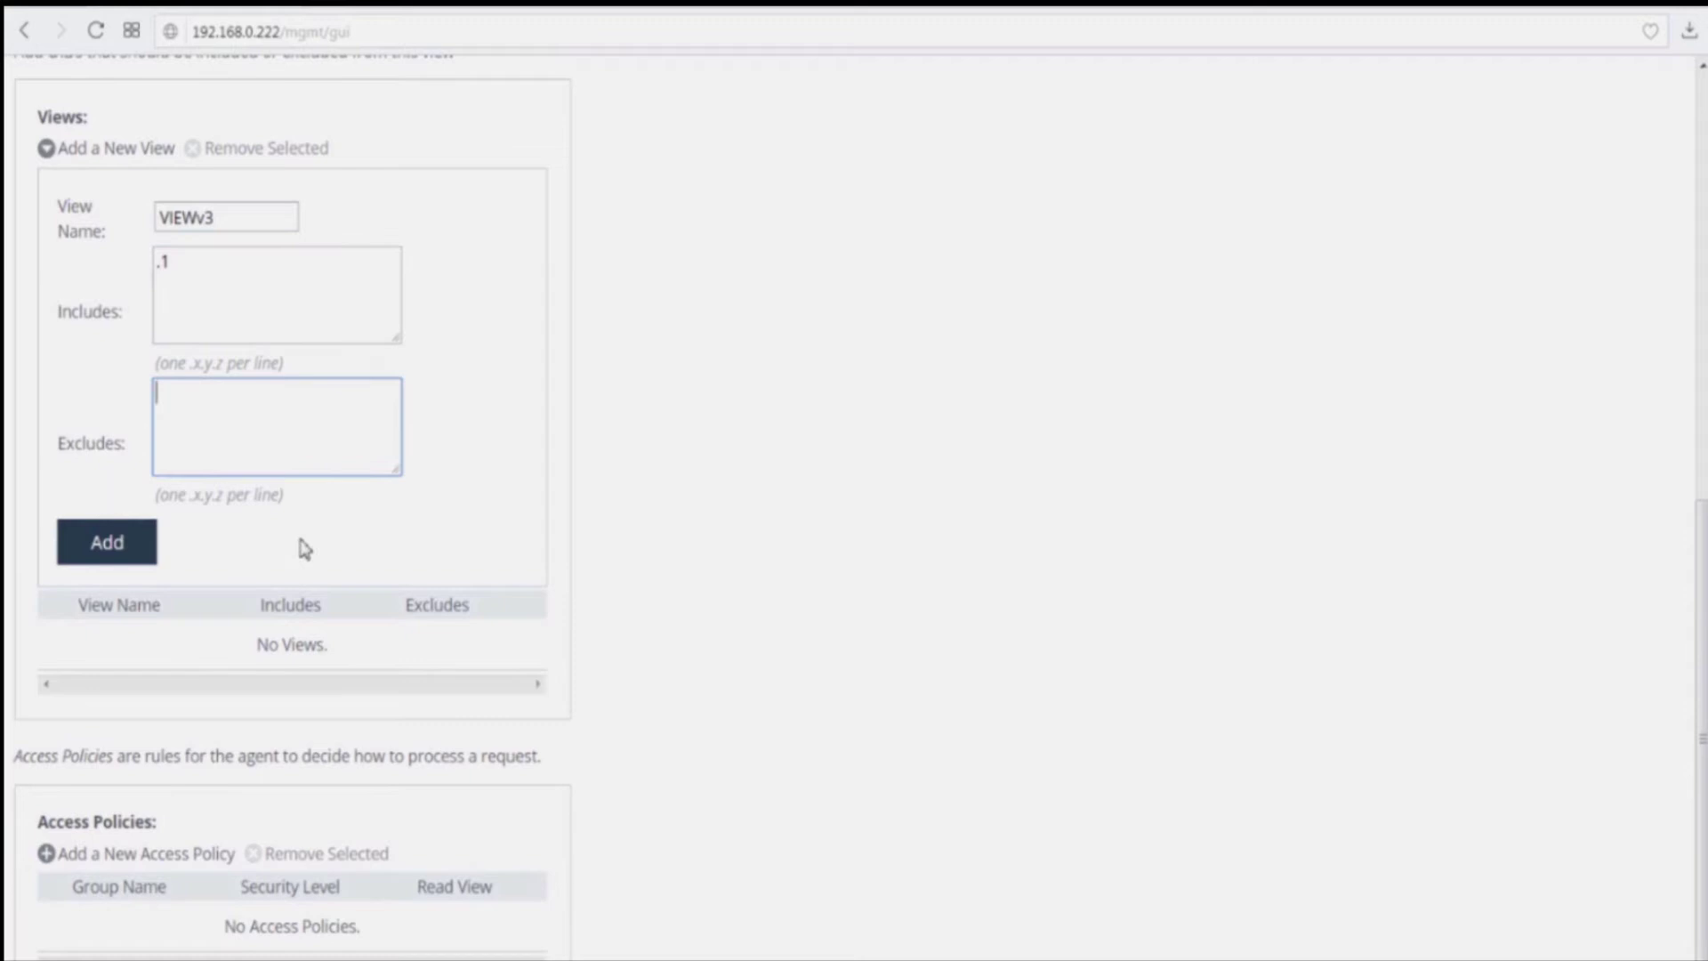
click(112, 551)
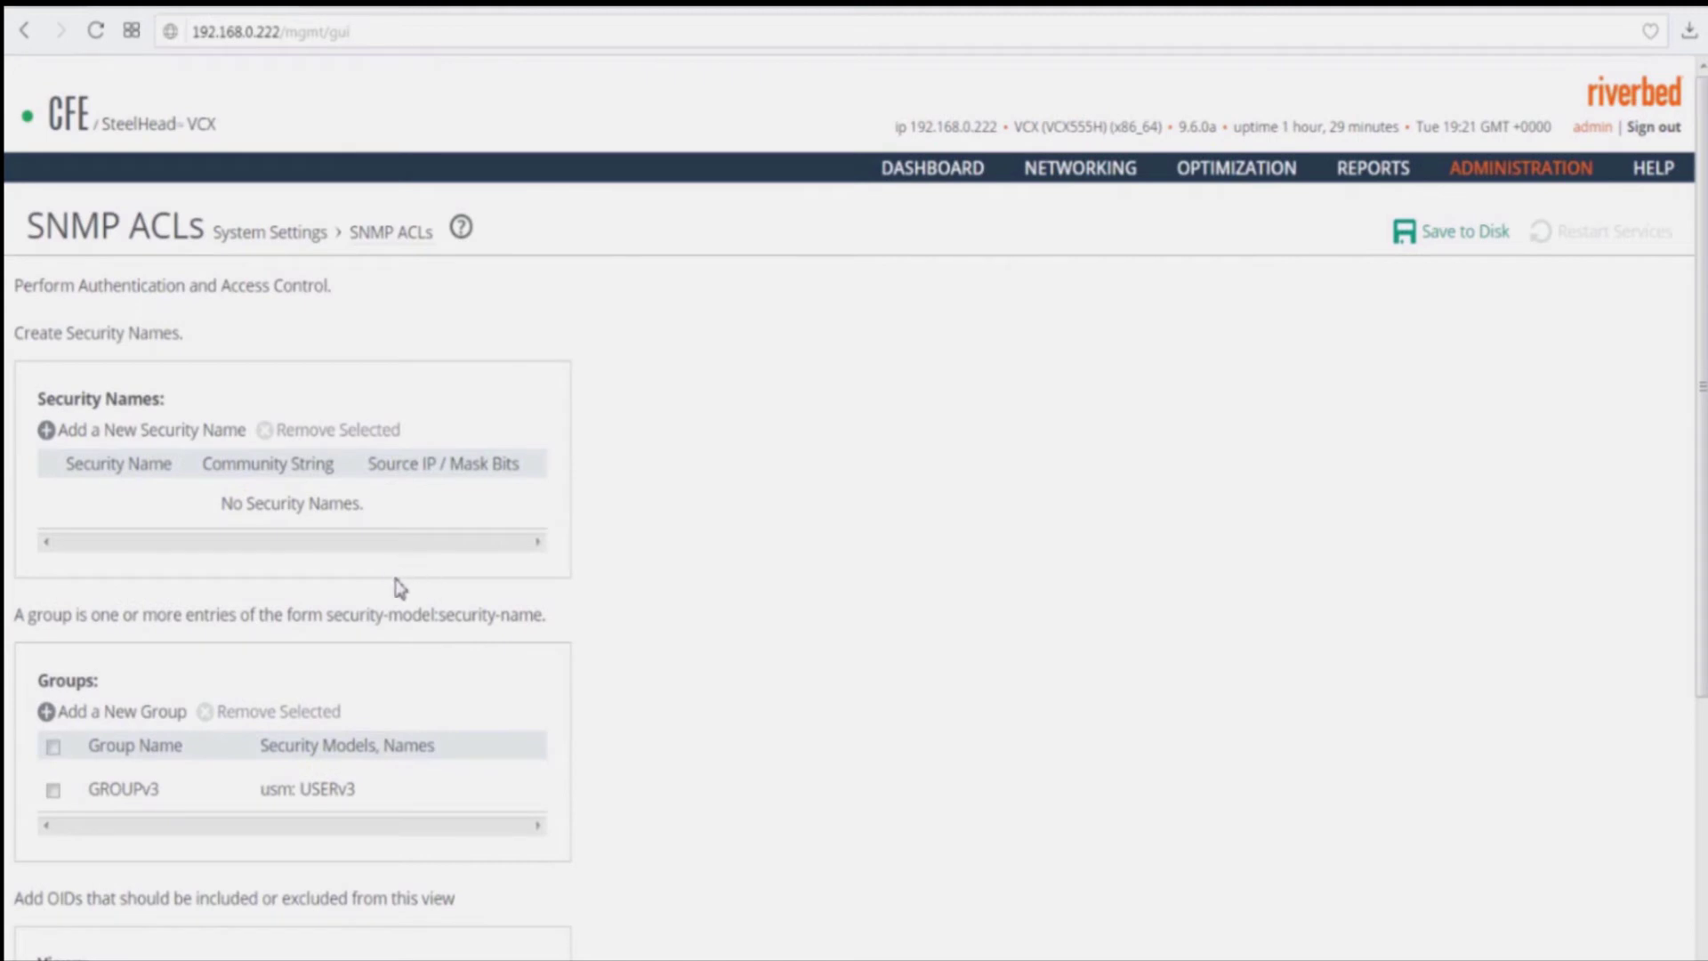
Step: Add an access policy for GROUPv3 with AuthPriv security level and read view VIEWv3
scroll(393, 579, down, 4)
scroll(397, 589, down, 1)
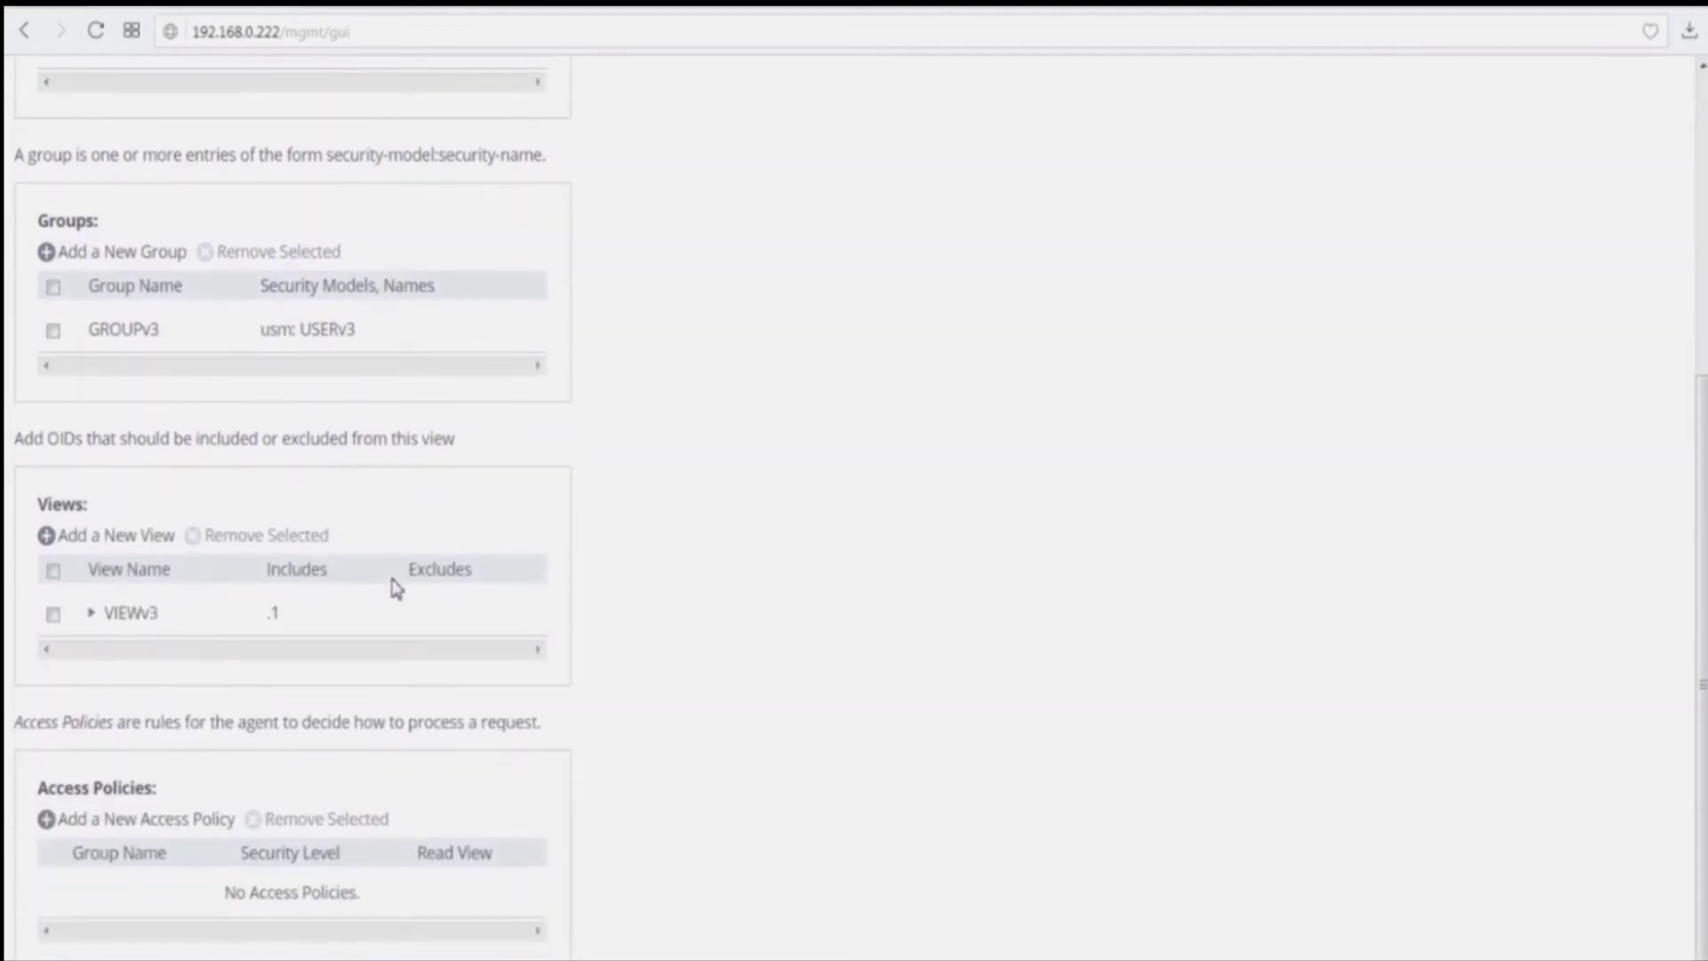
click(141, 819)
scroll(354, 747, down, 2)
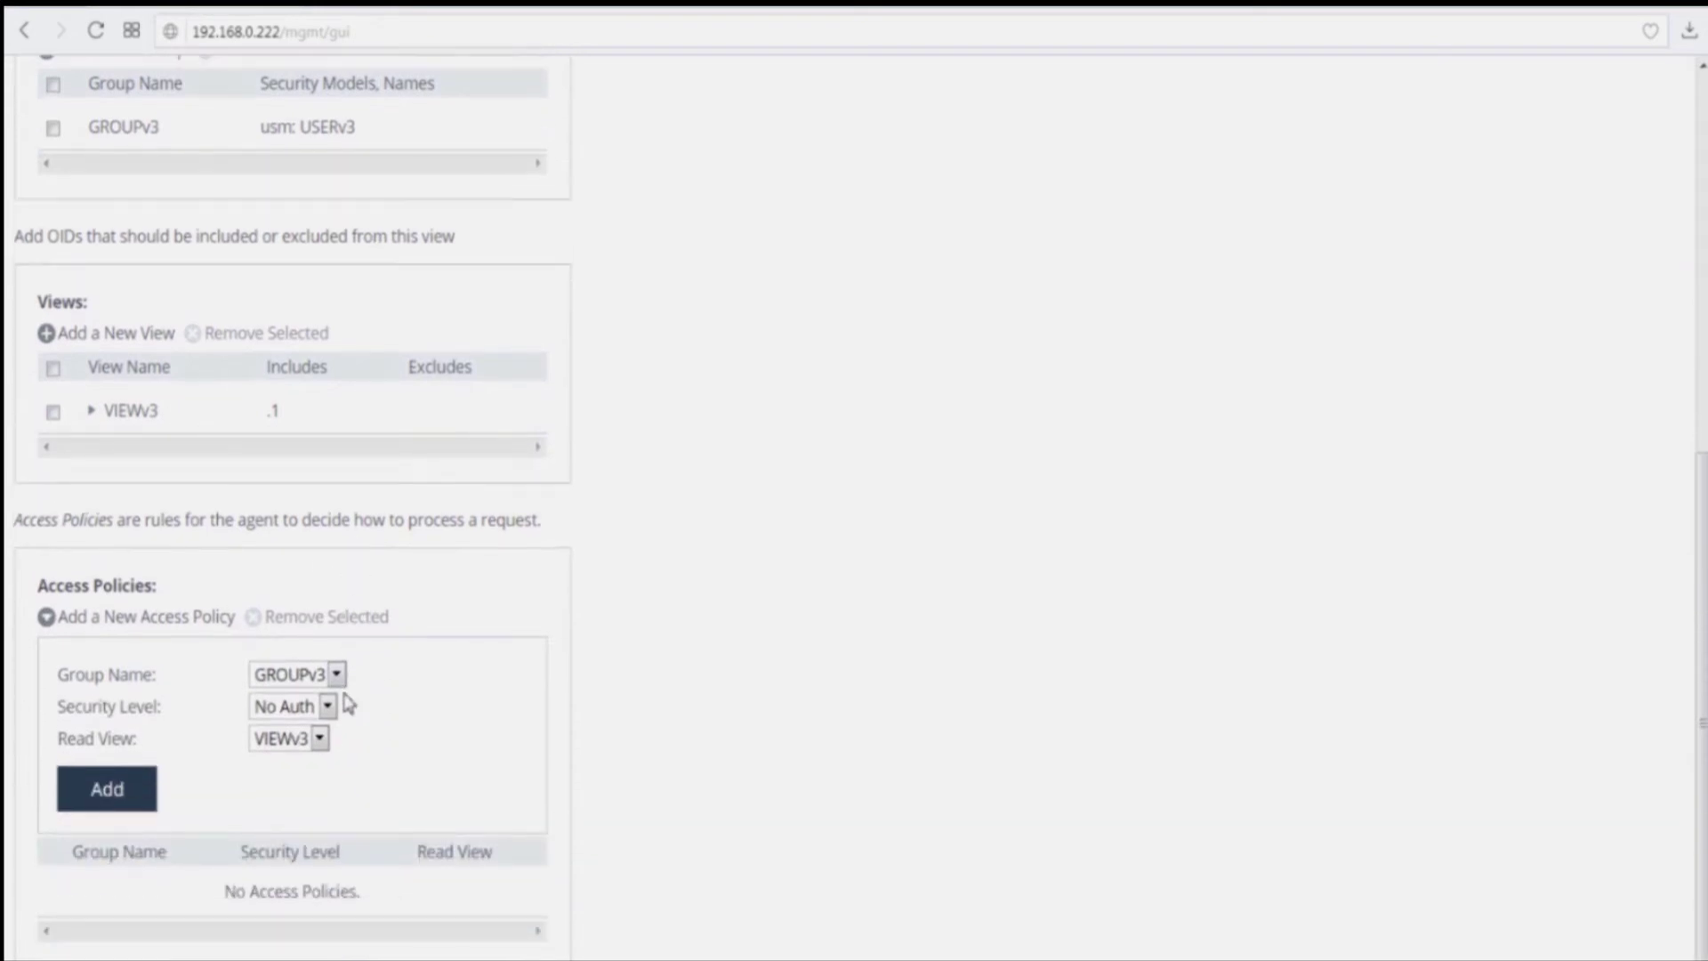
click(337, 676)
click(331, 702)
click(329, 707)
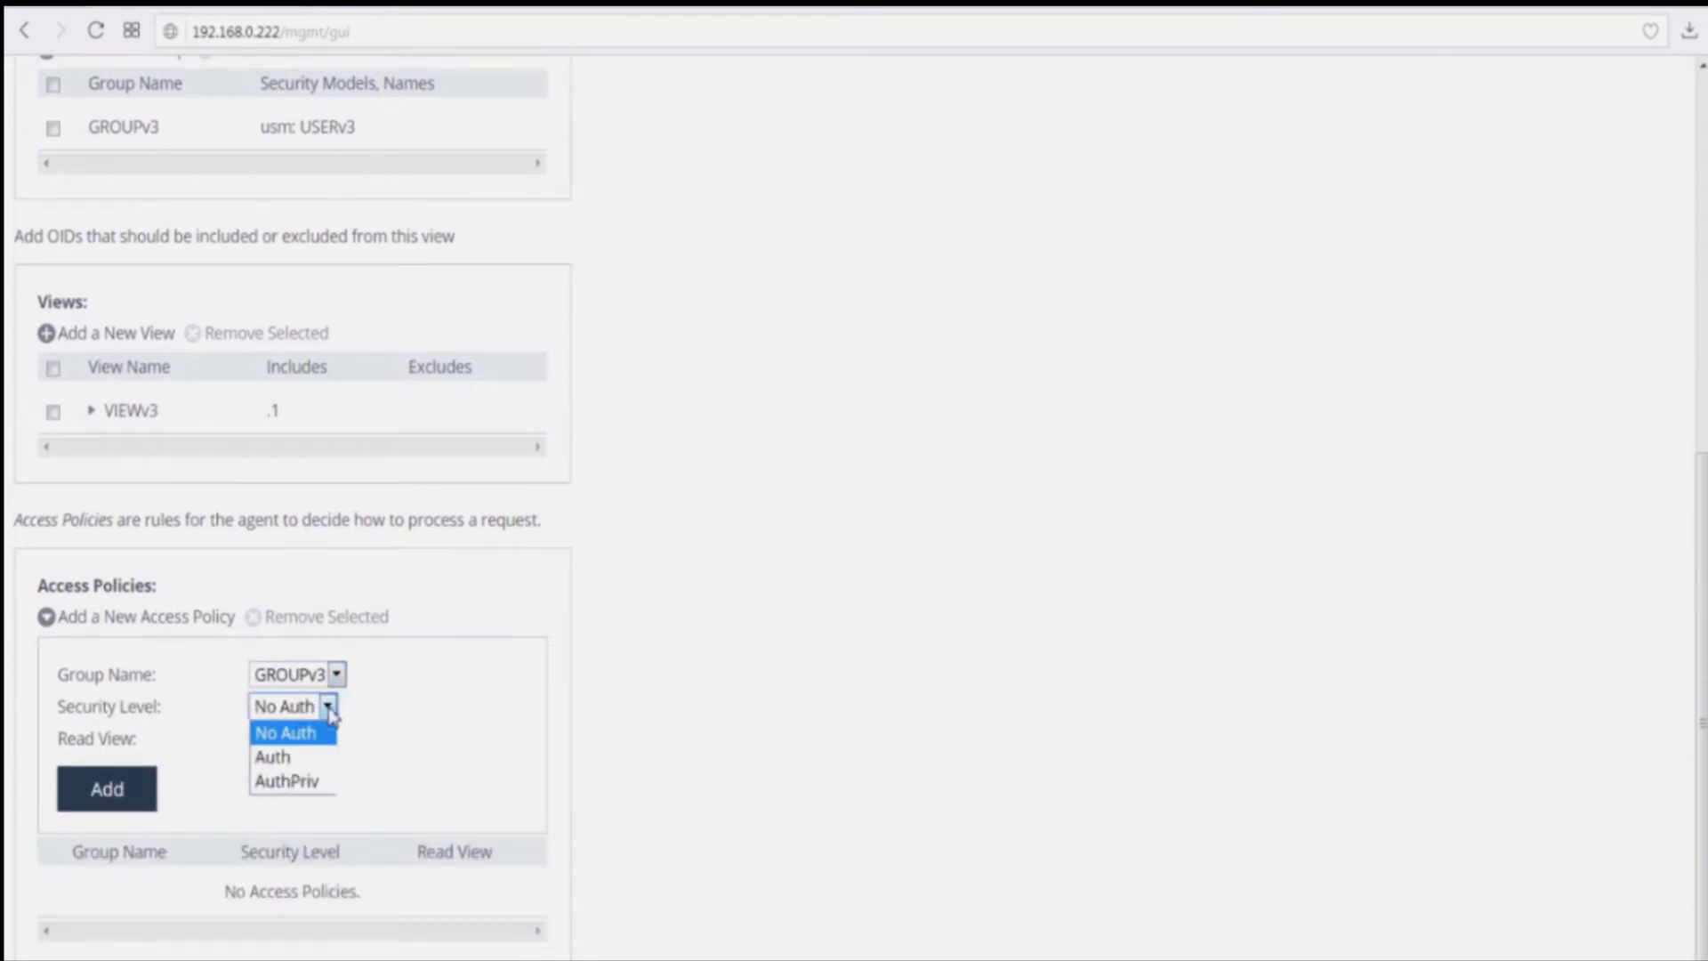
click(305, 785)
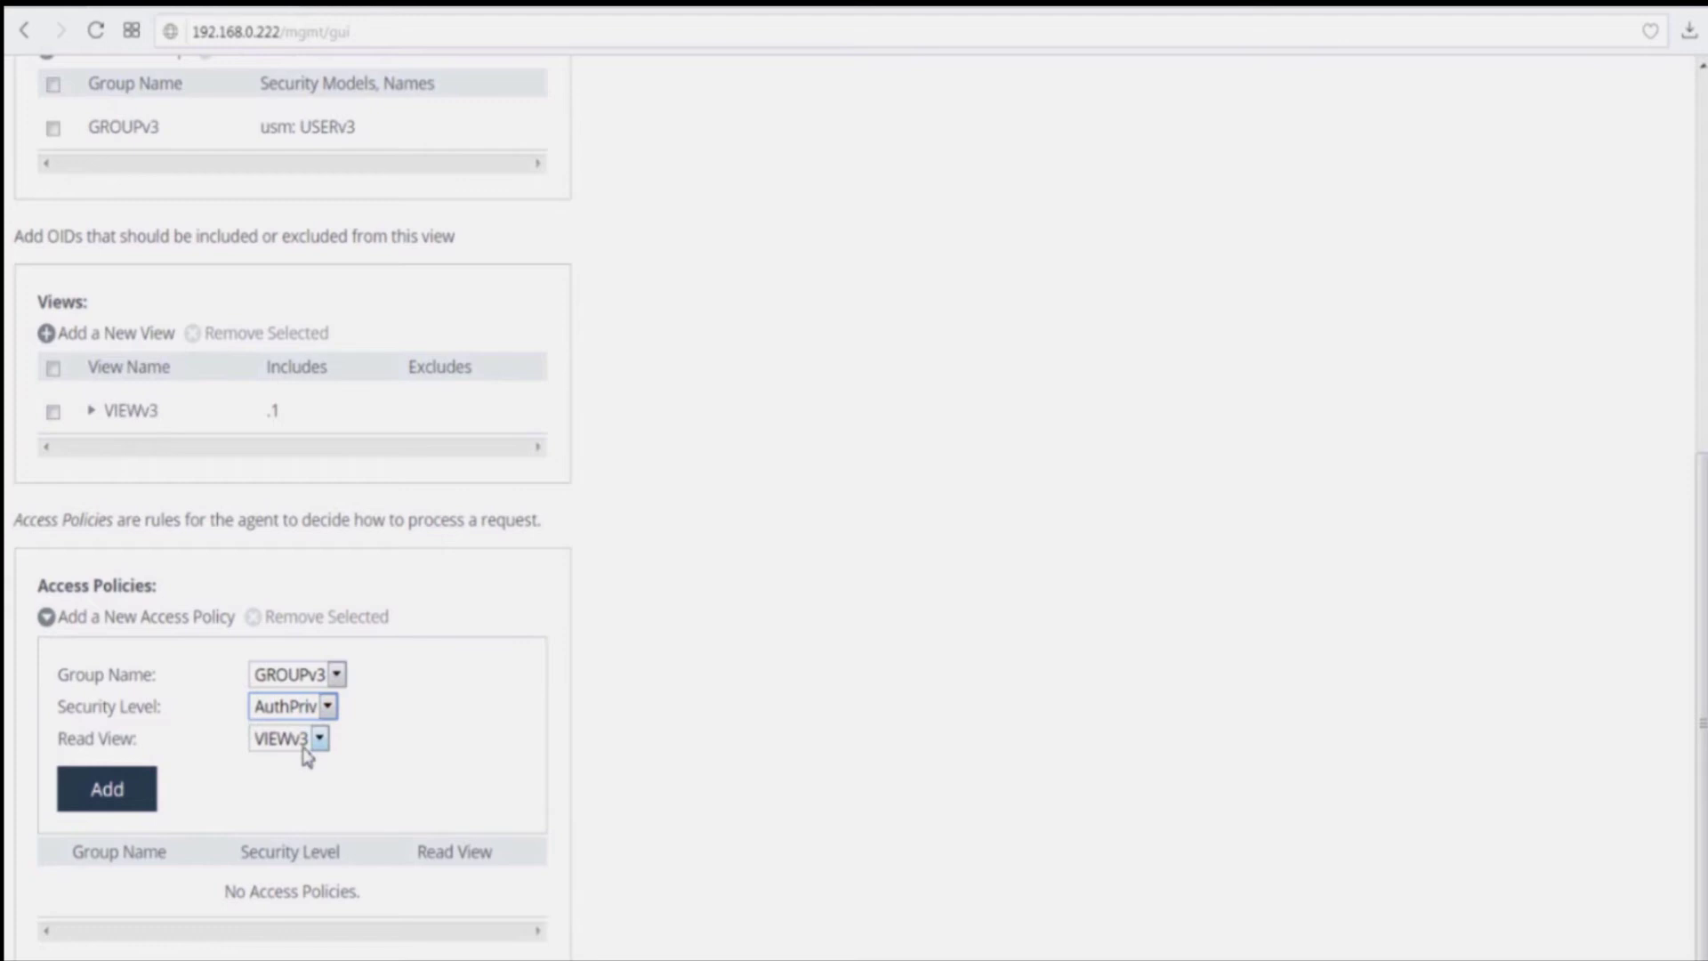
click(319, 739)
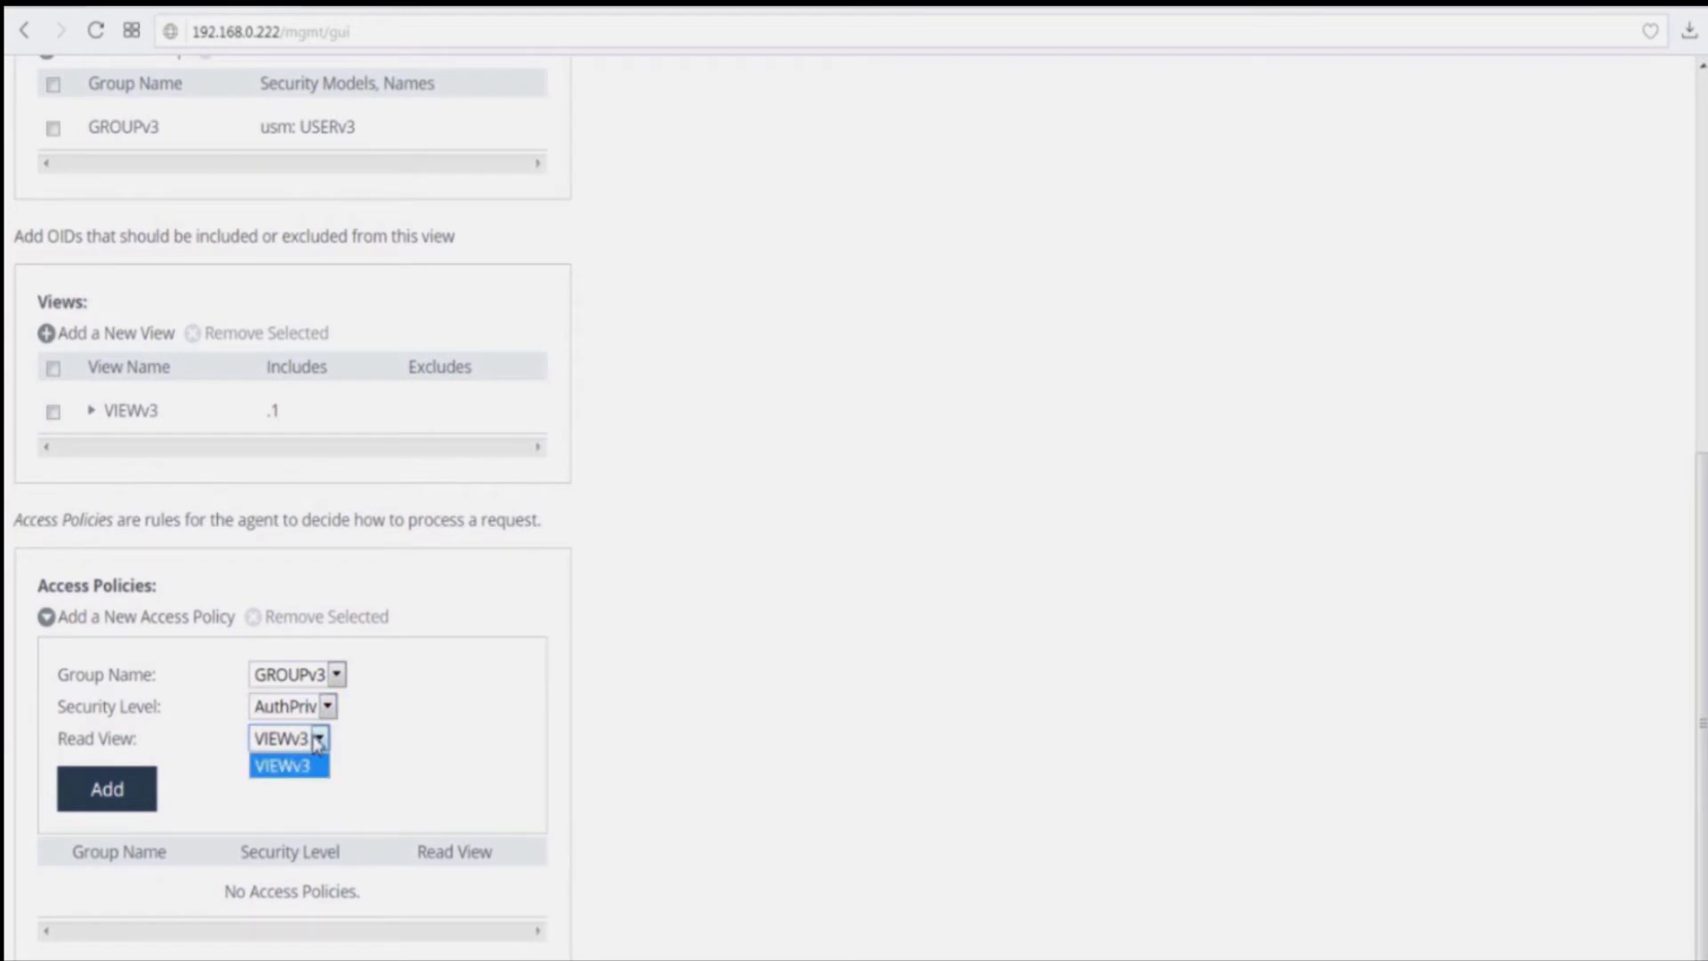
click(303, 759)
click(108, 798)
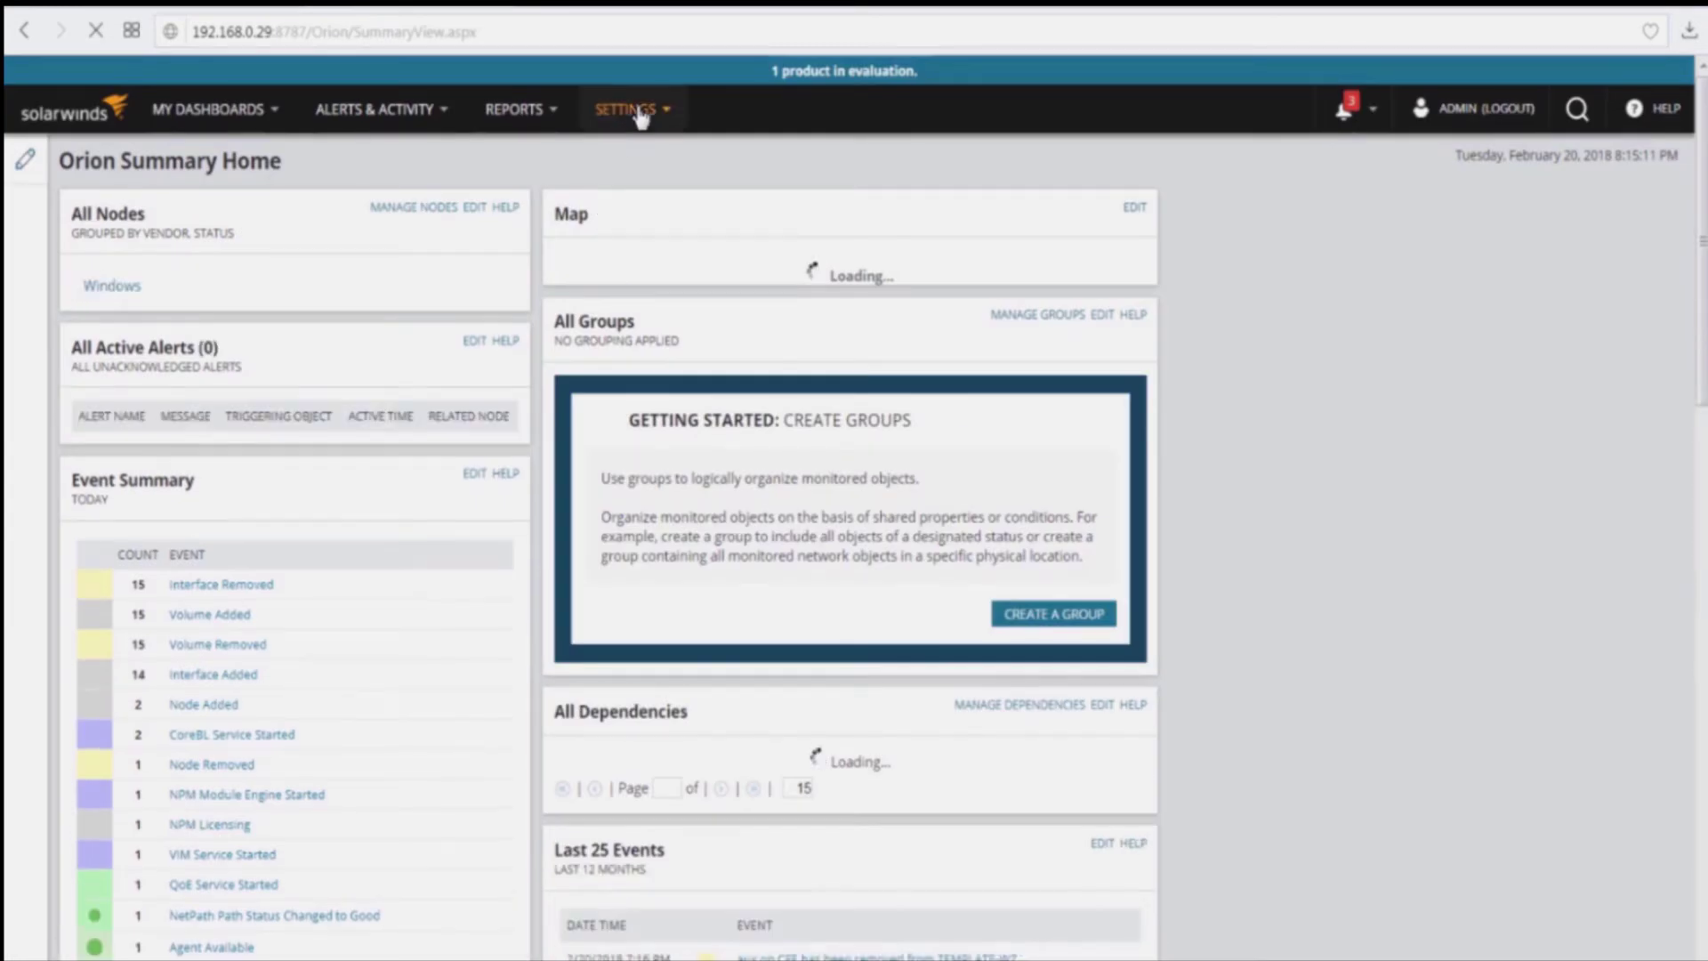
mouse_move(639, 115)
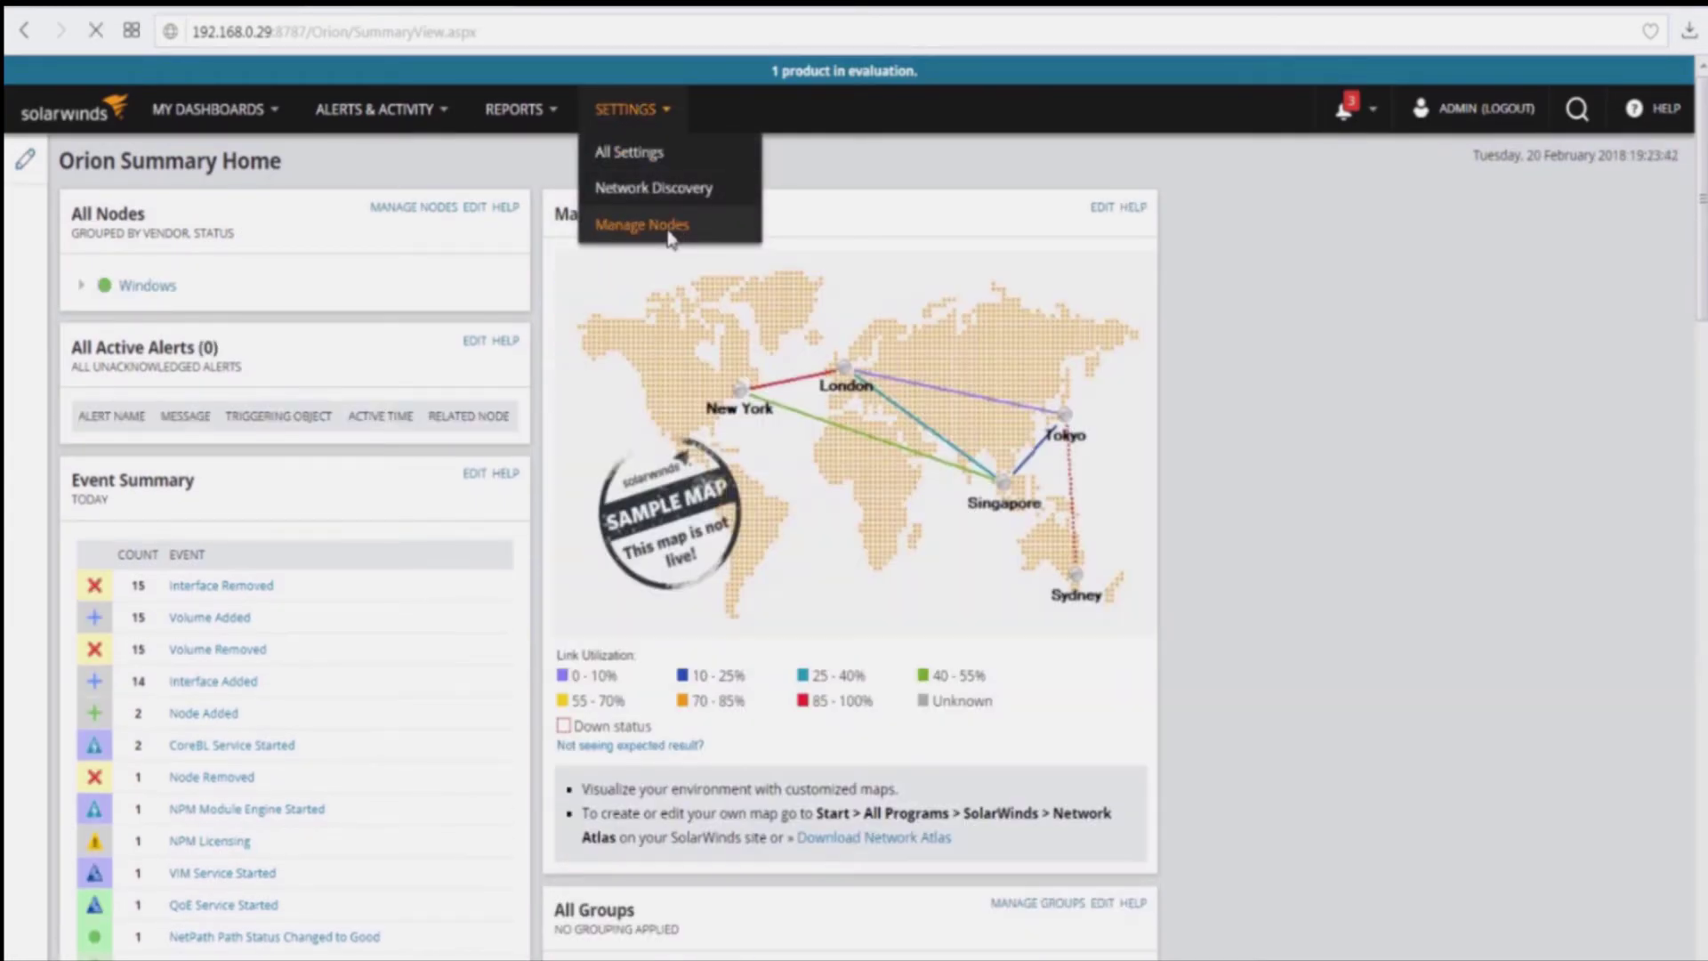
click(669, 234)
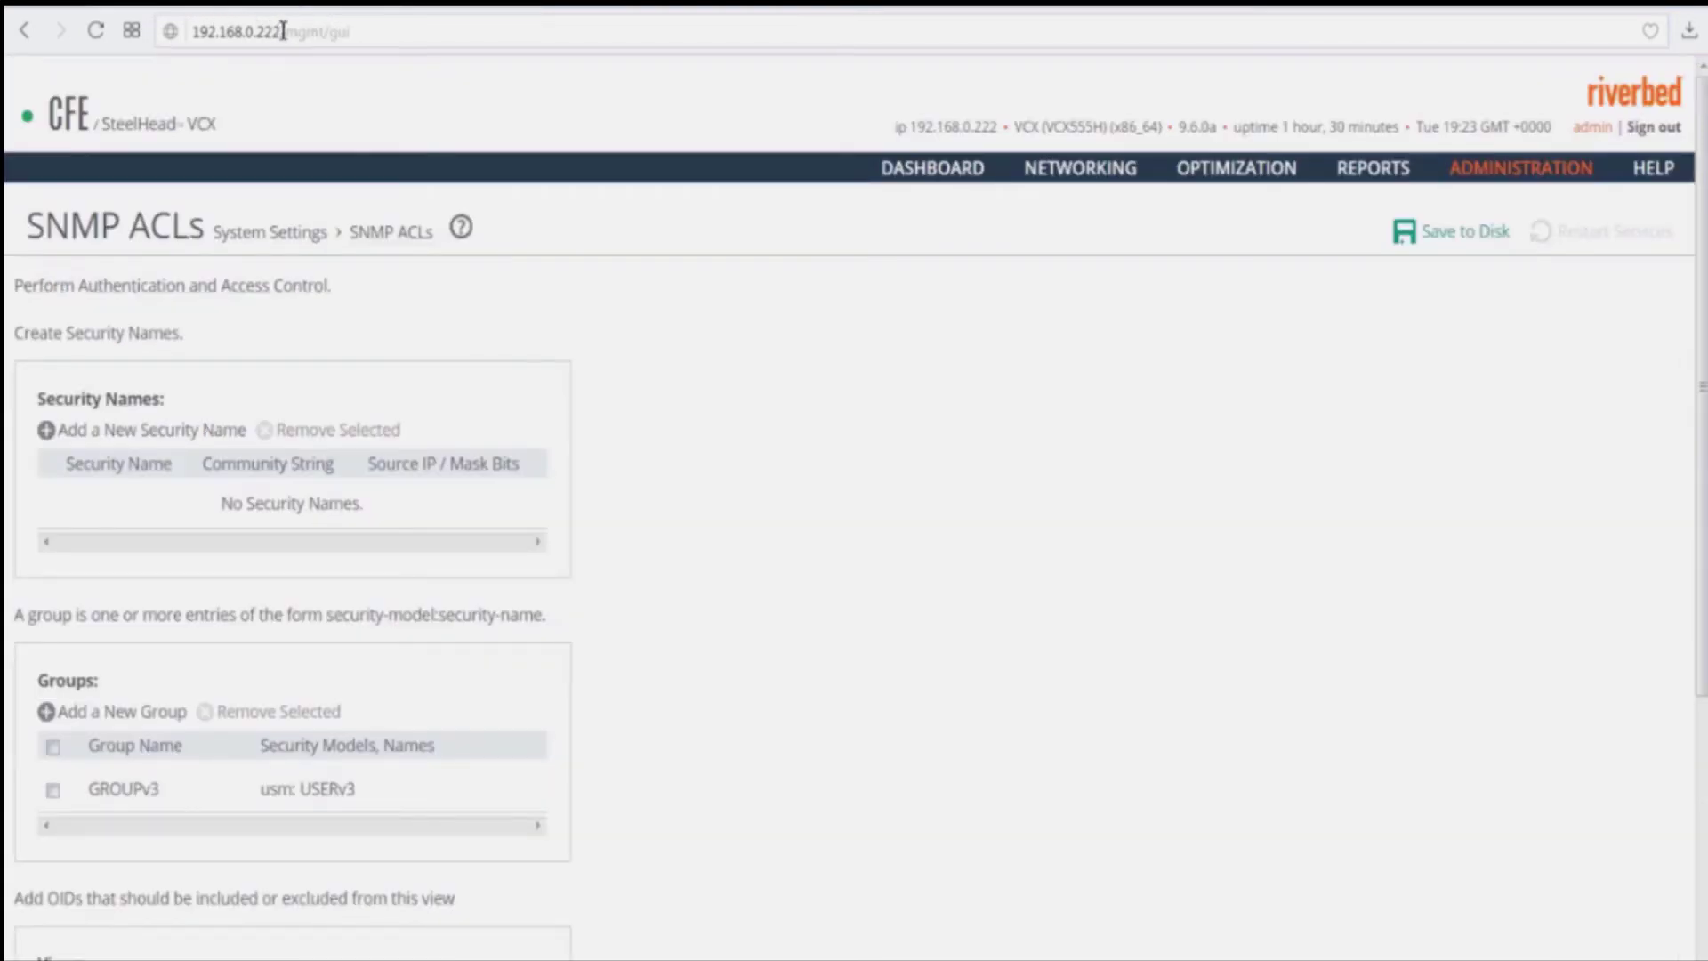
drag(282, 31, 189, 31)
key(ctrl+c)
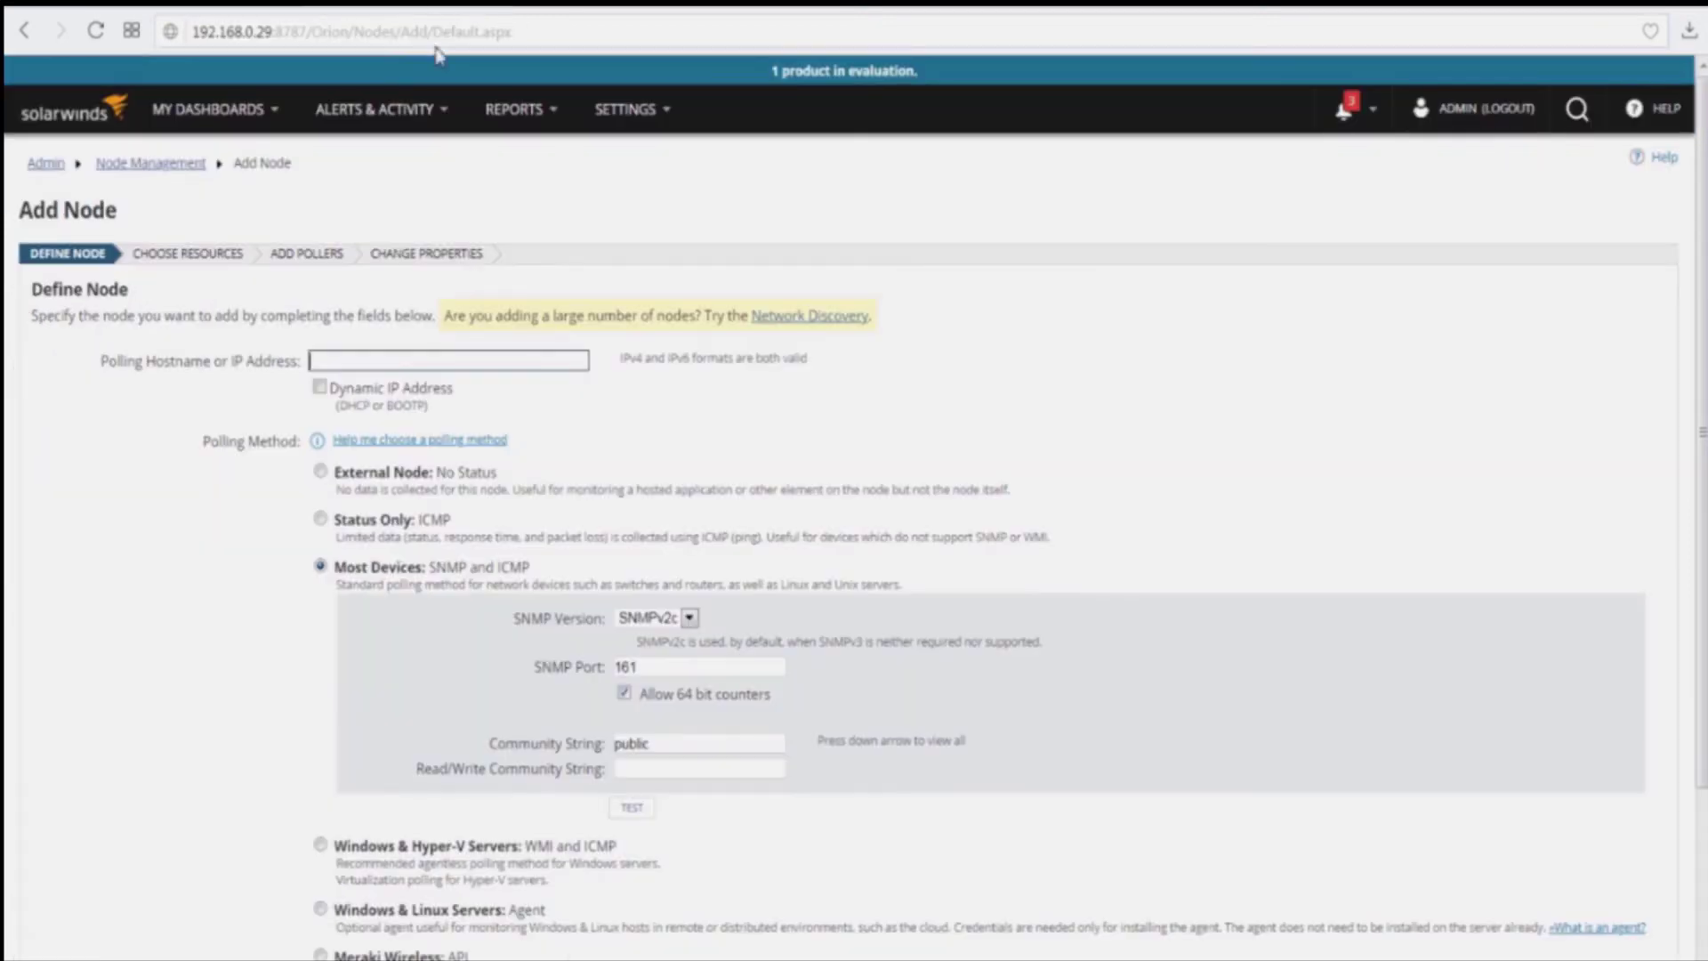
click(411, 357)
key(ctrl+v)
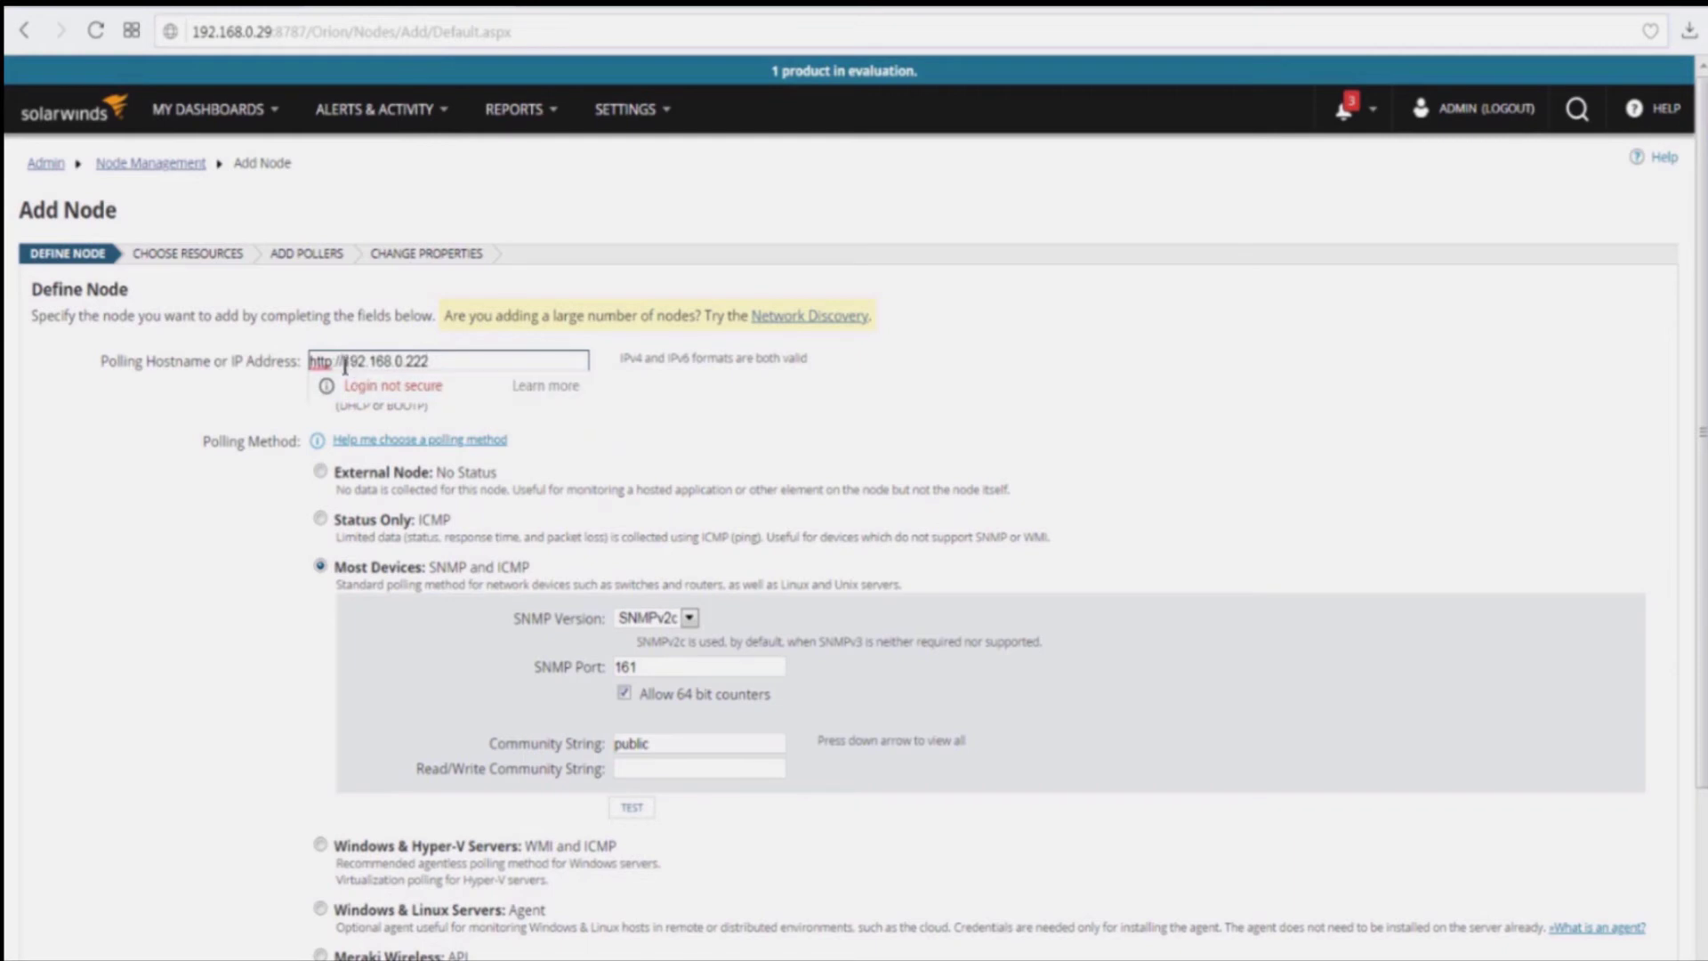
drag(344, 361, 281, 358)
key(BackSpace)
click(765, 428)
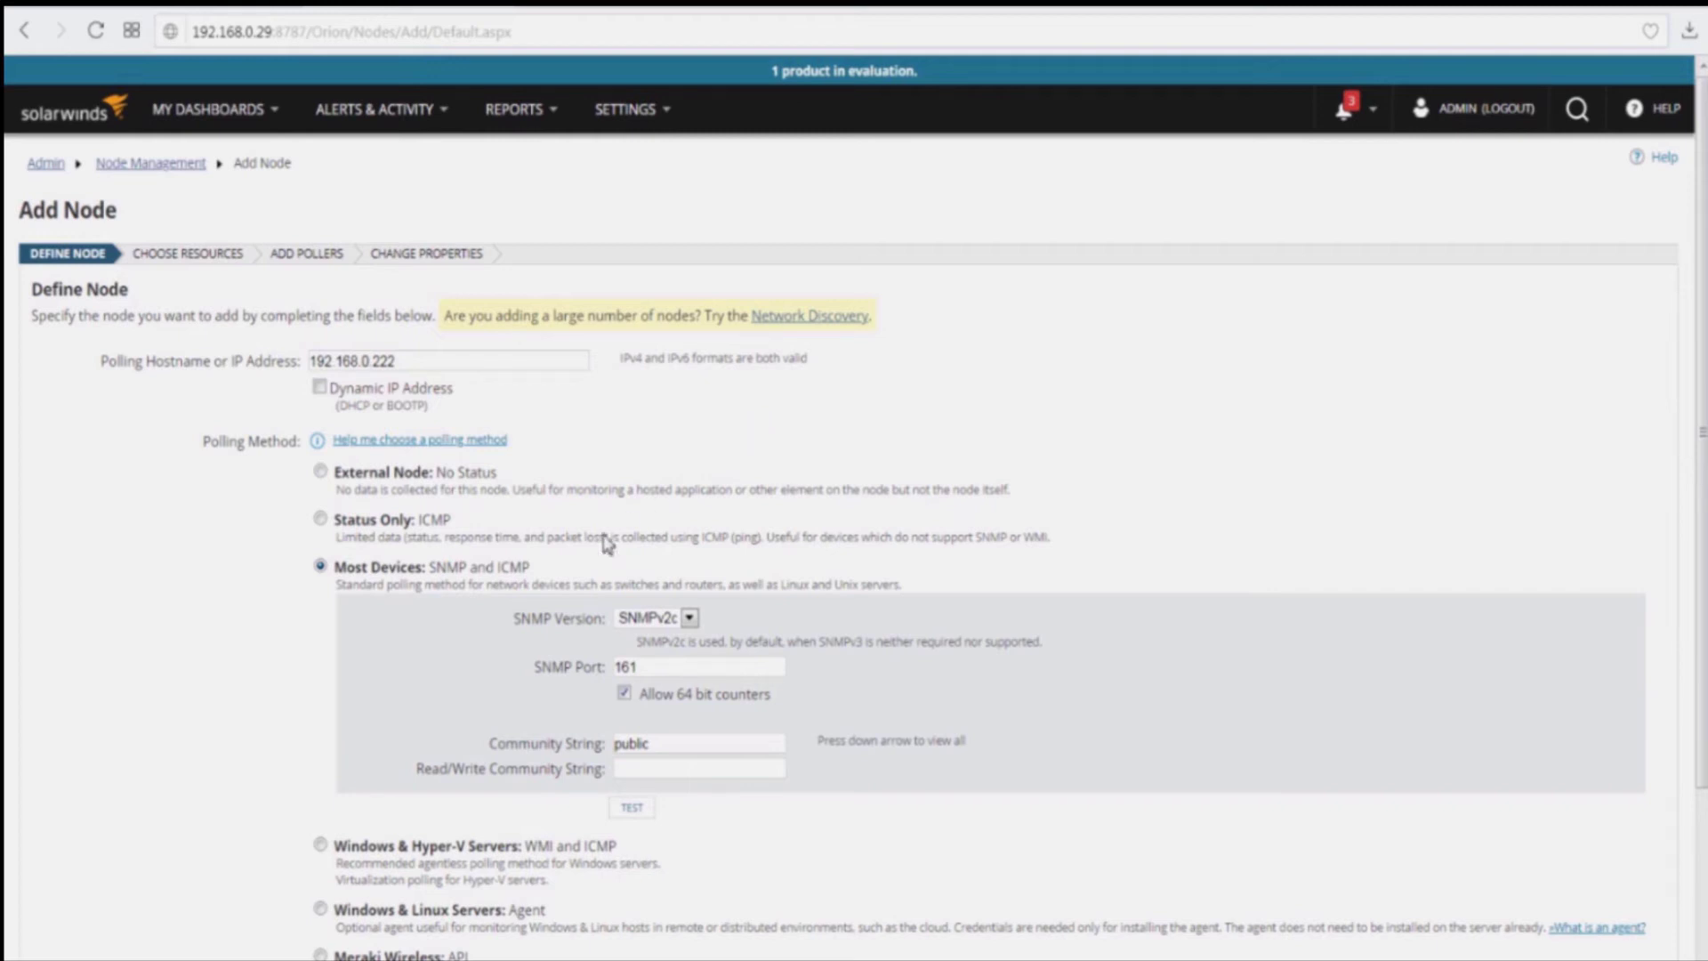
Step: Set the node's SNMP version to SNMPv3, revealing the SNMPv3 credential fields
click(688, 618)
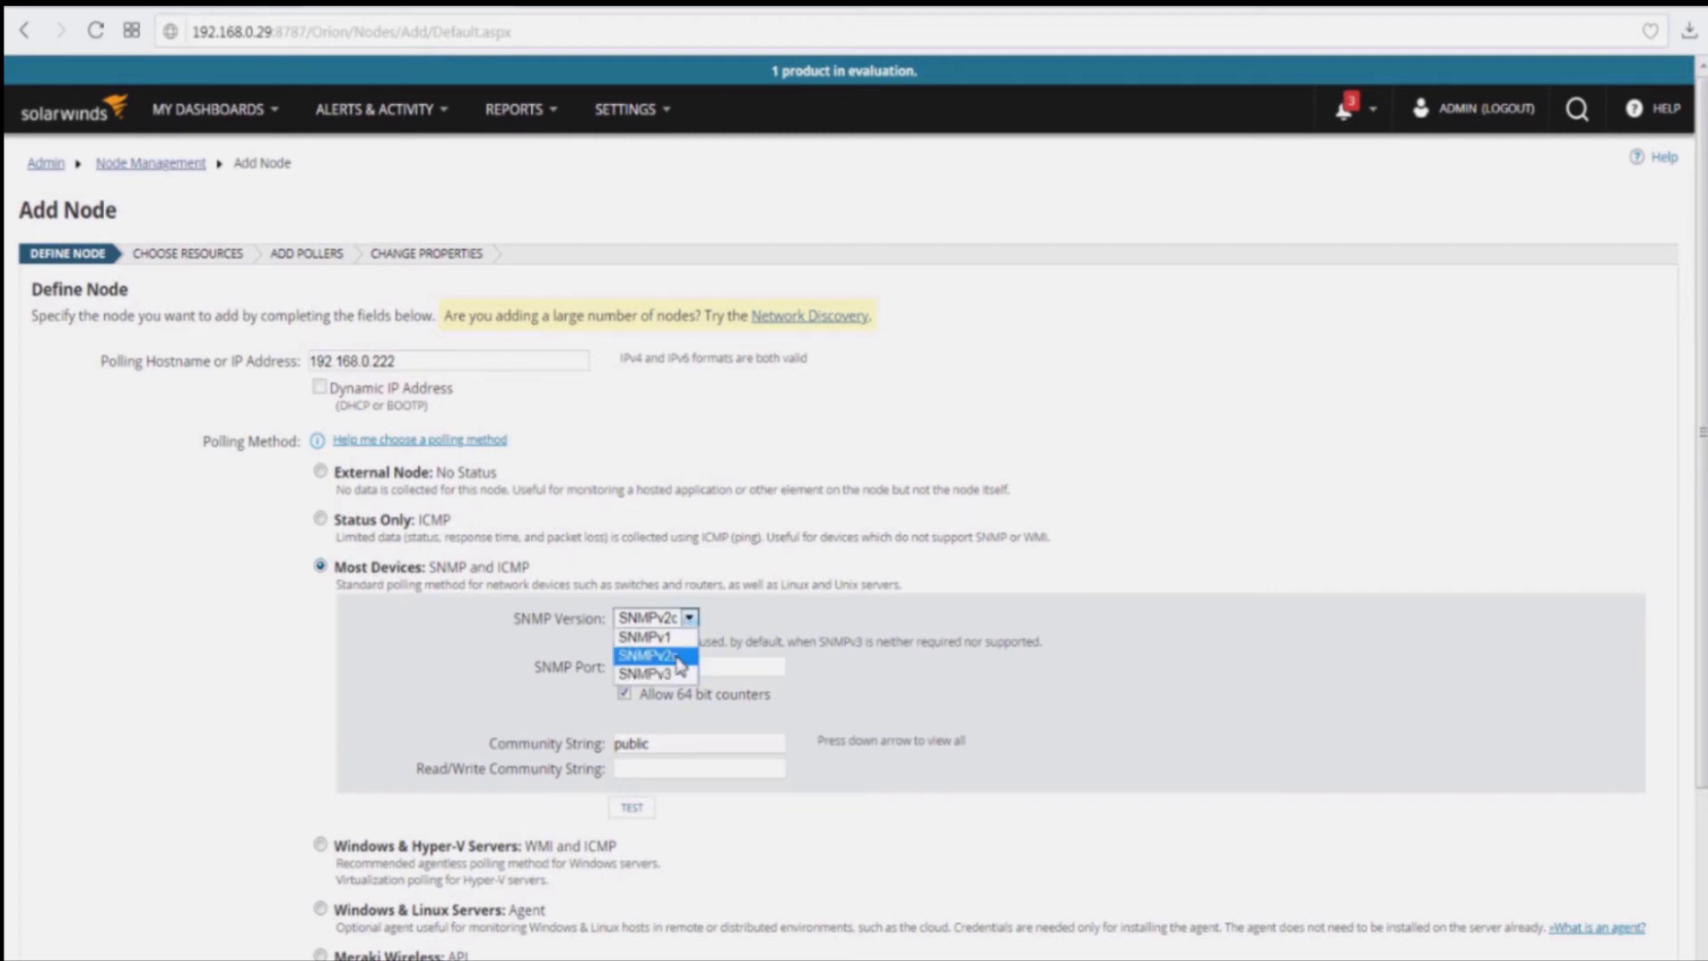
click(676, 671)
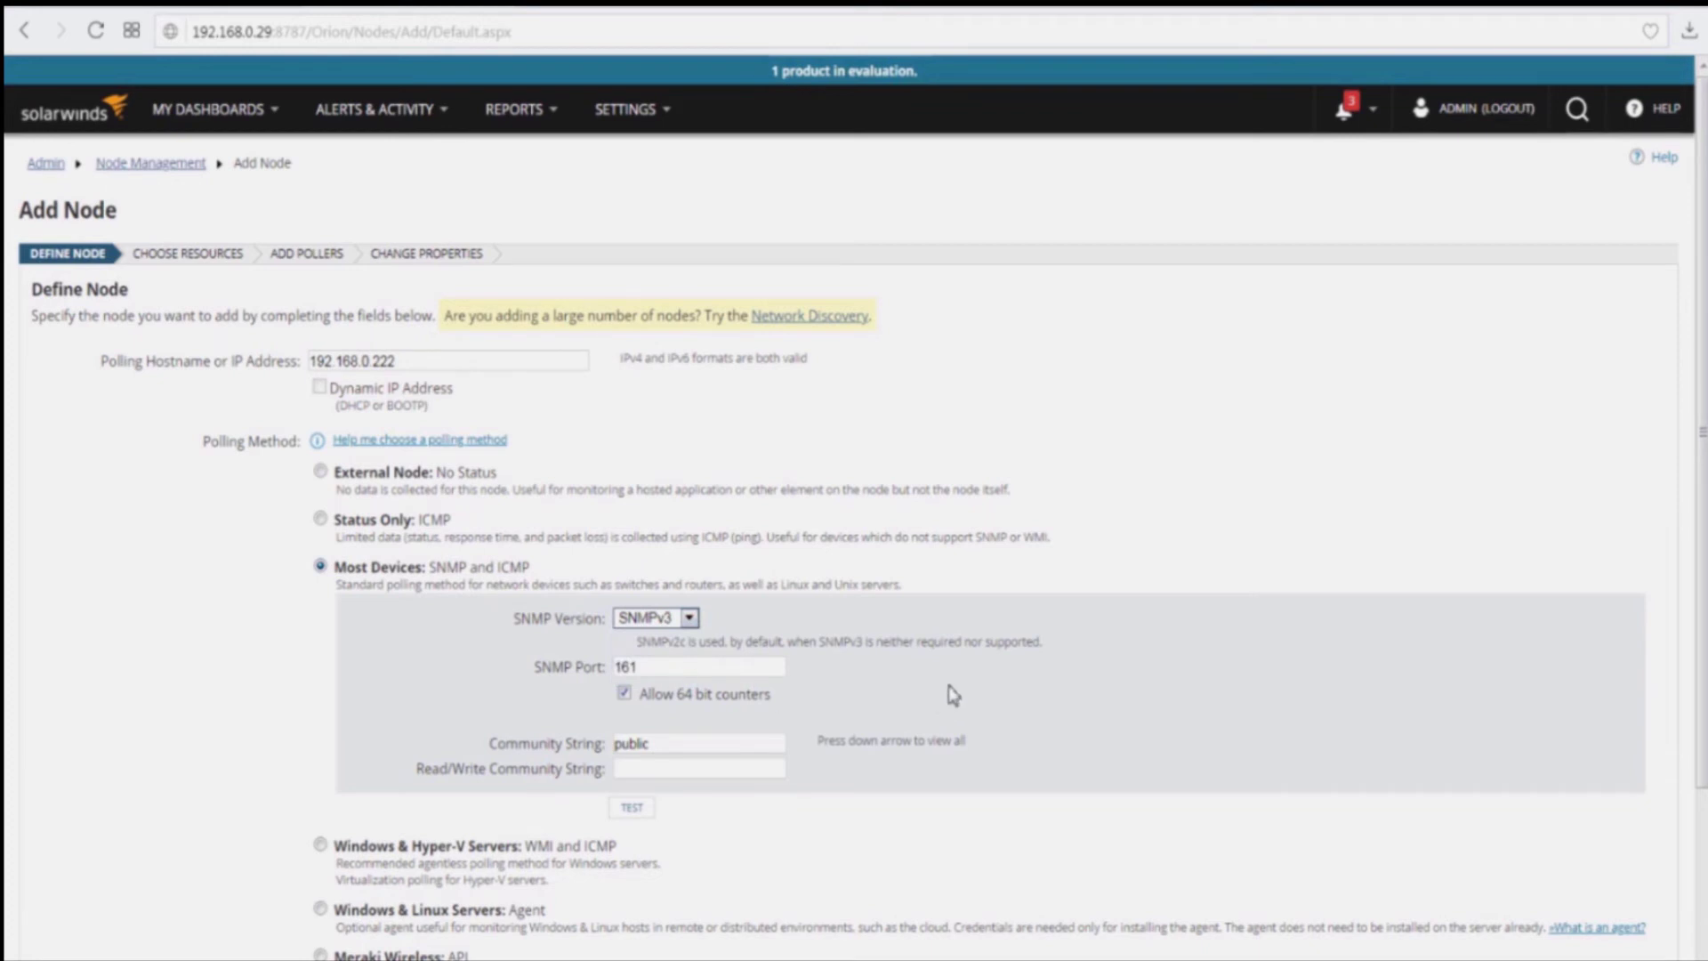
scroll(949, 691, down, 3)
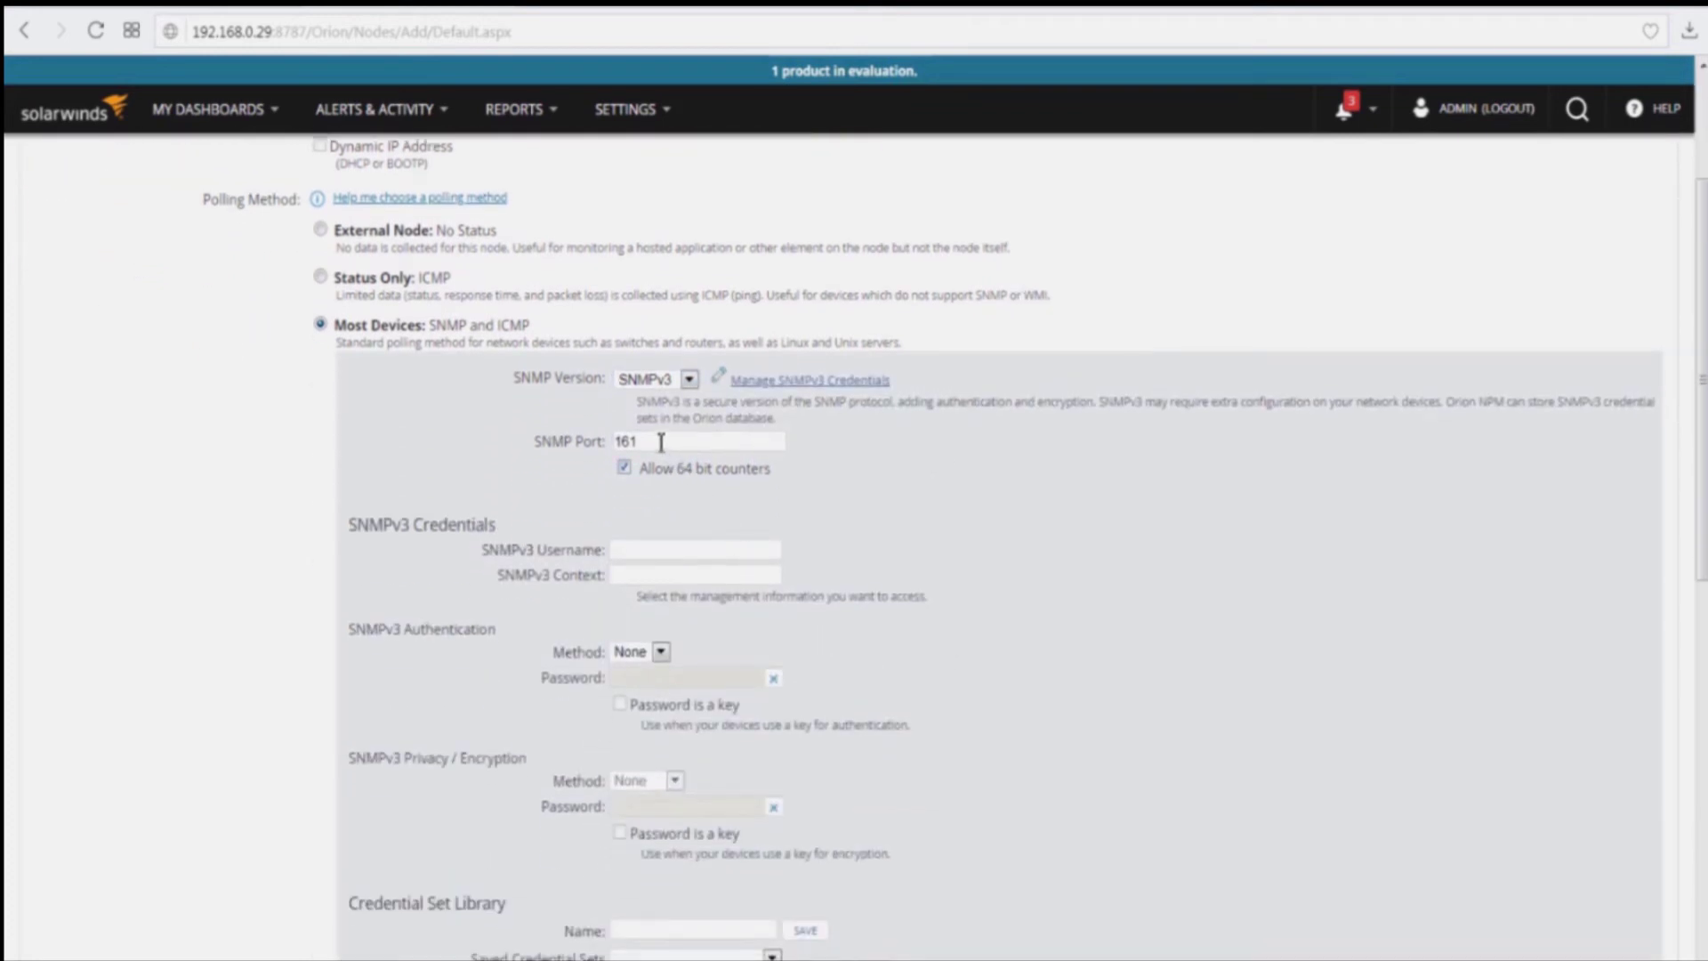
drag(667, 441, 599, 445)
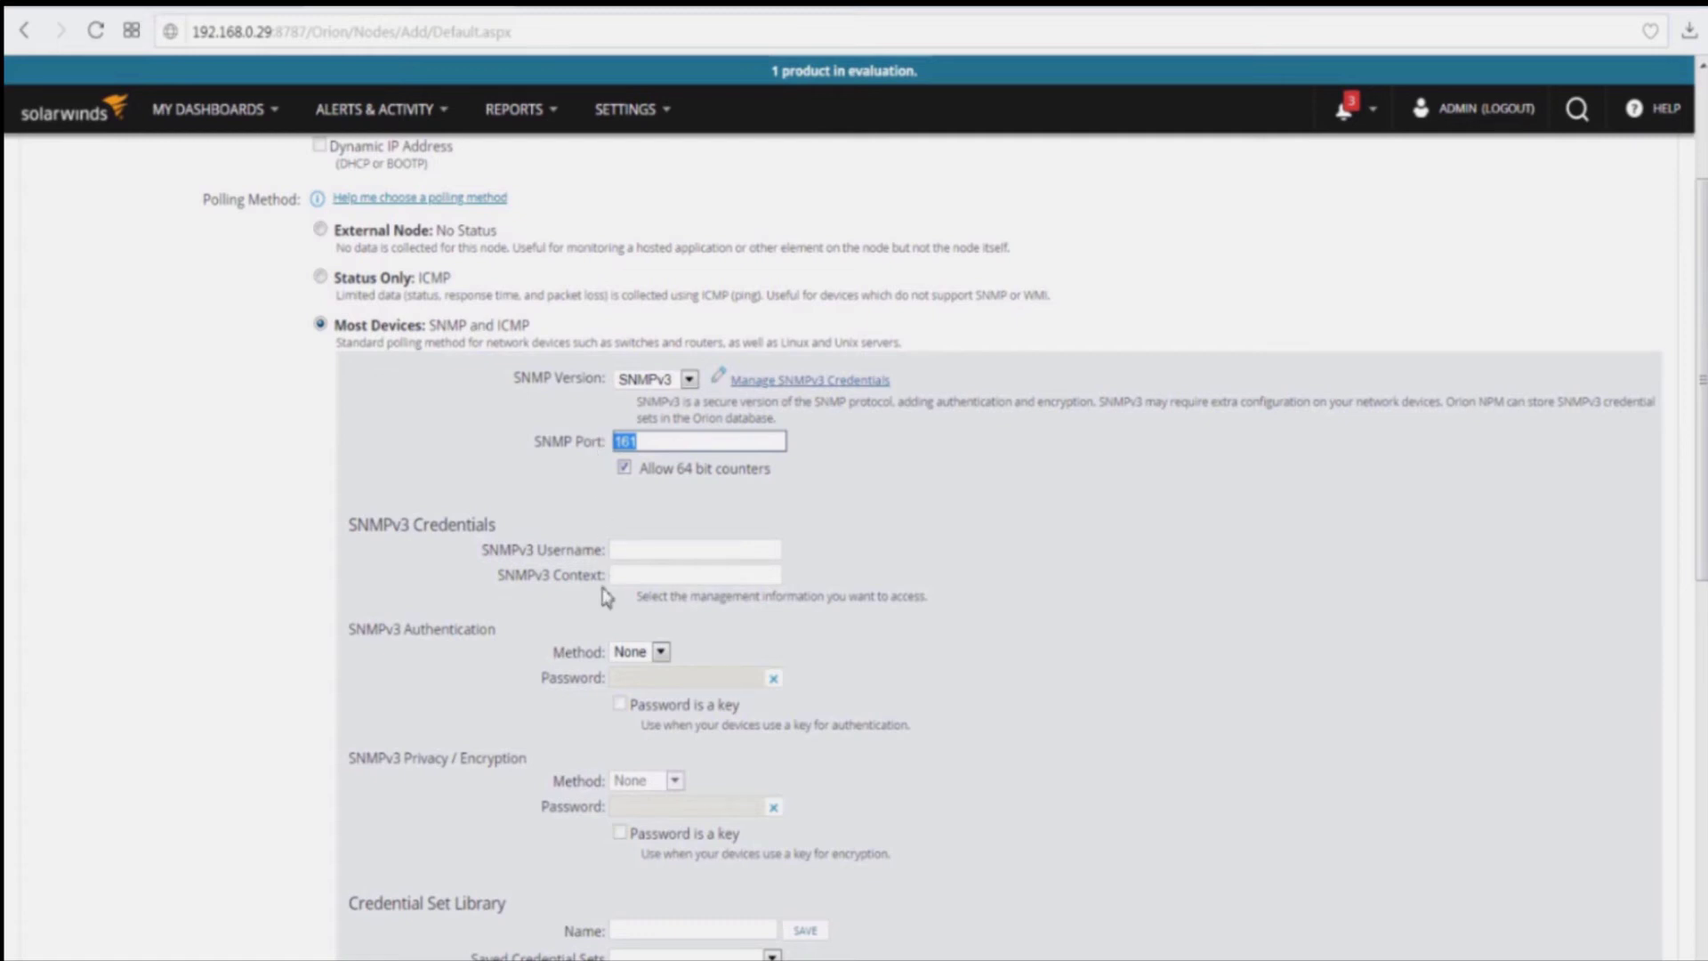
Step: Enter SNMPv3 username USERv3 and set SHA1 authentication with its password
click(627, 552)
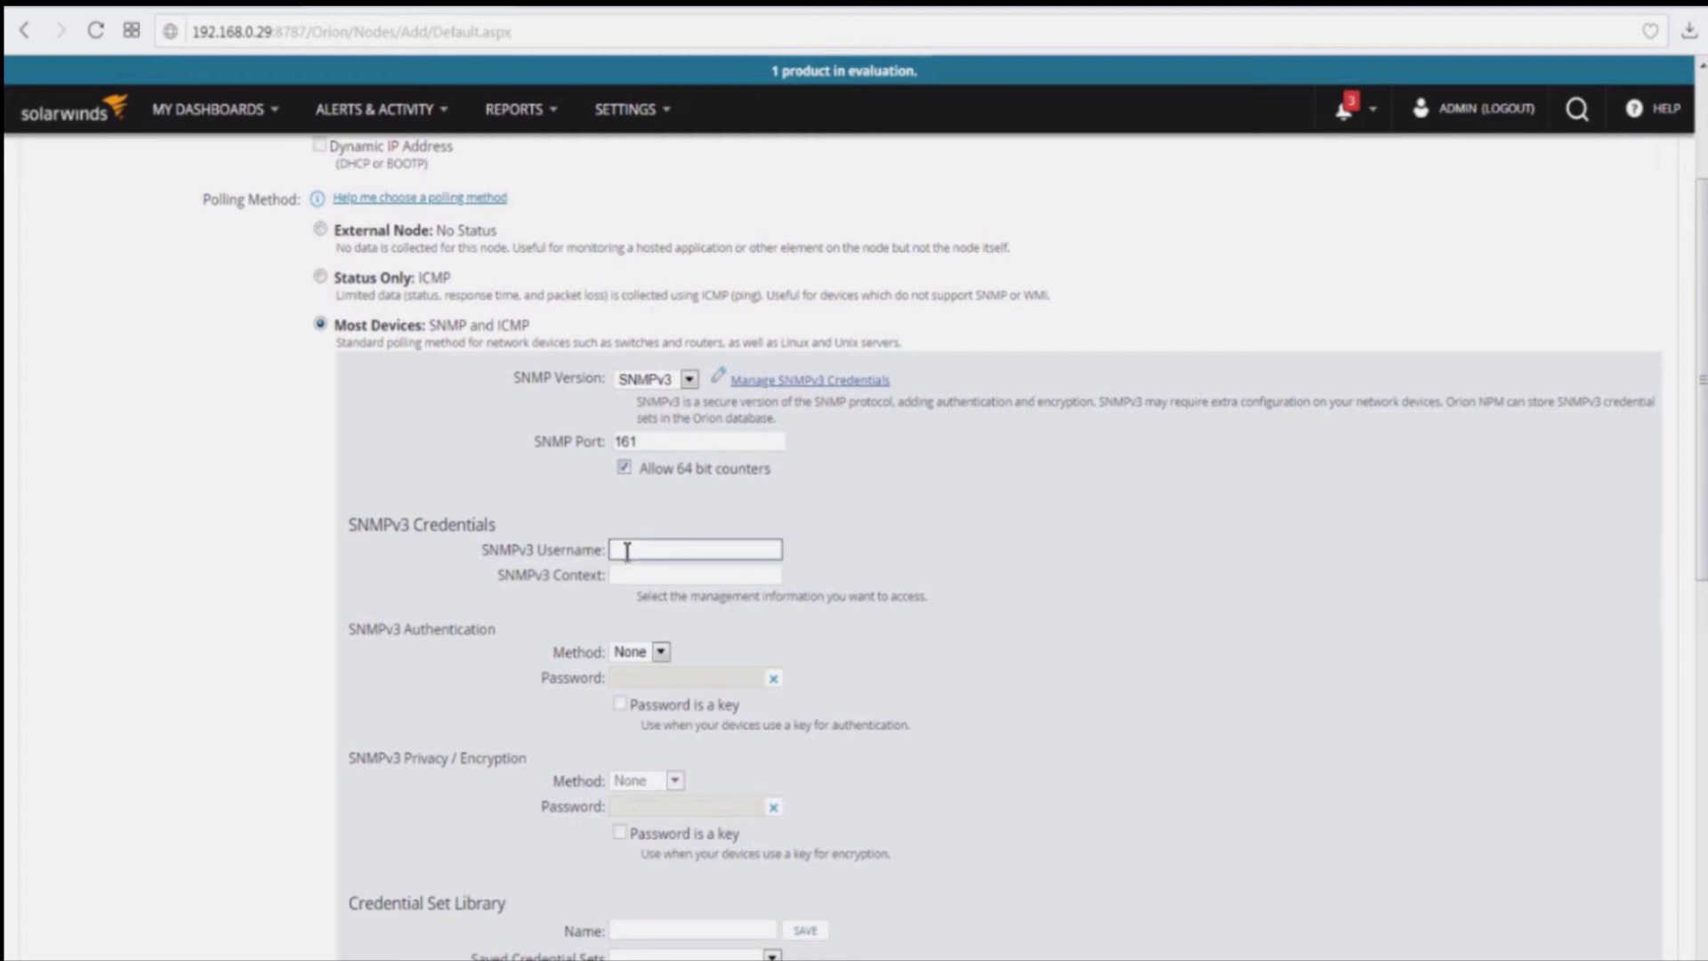
text(USERv3)
click(821, 628)
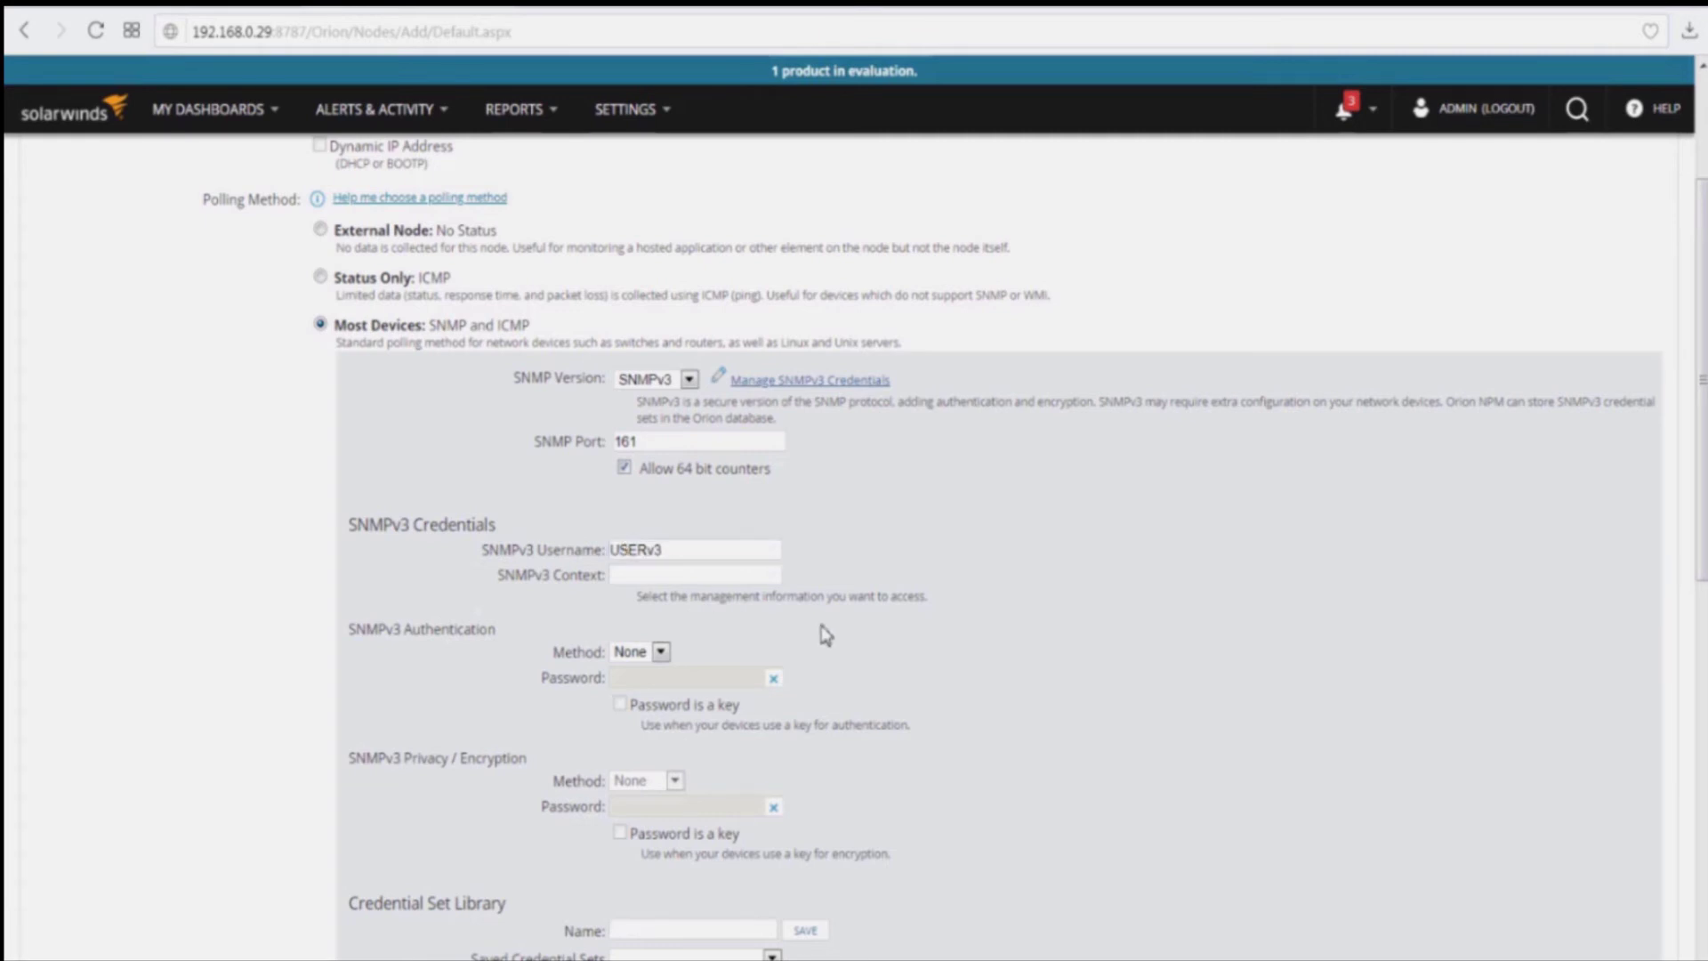
scroll(824, 630, down, 1)
scroll(794, 547, up, 1)
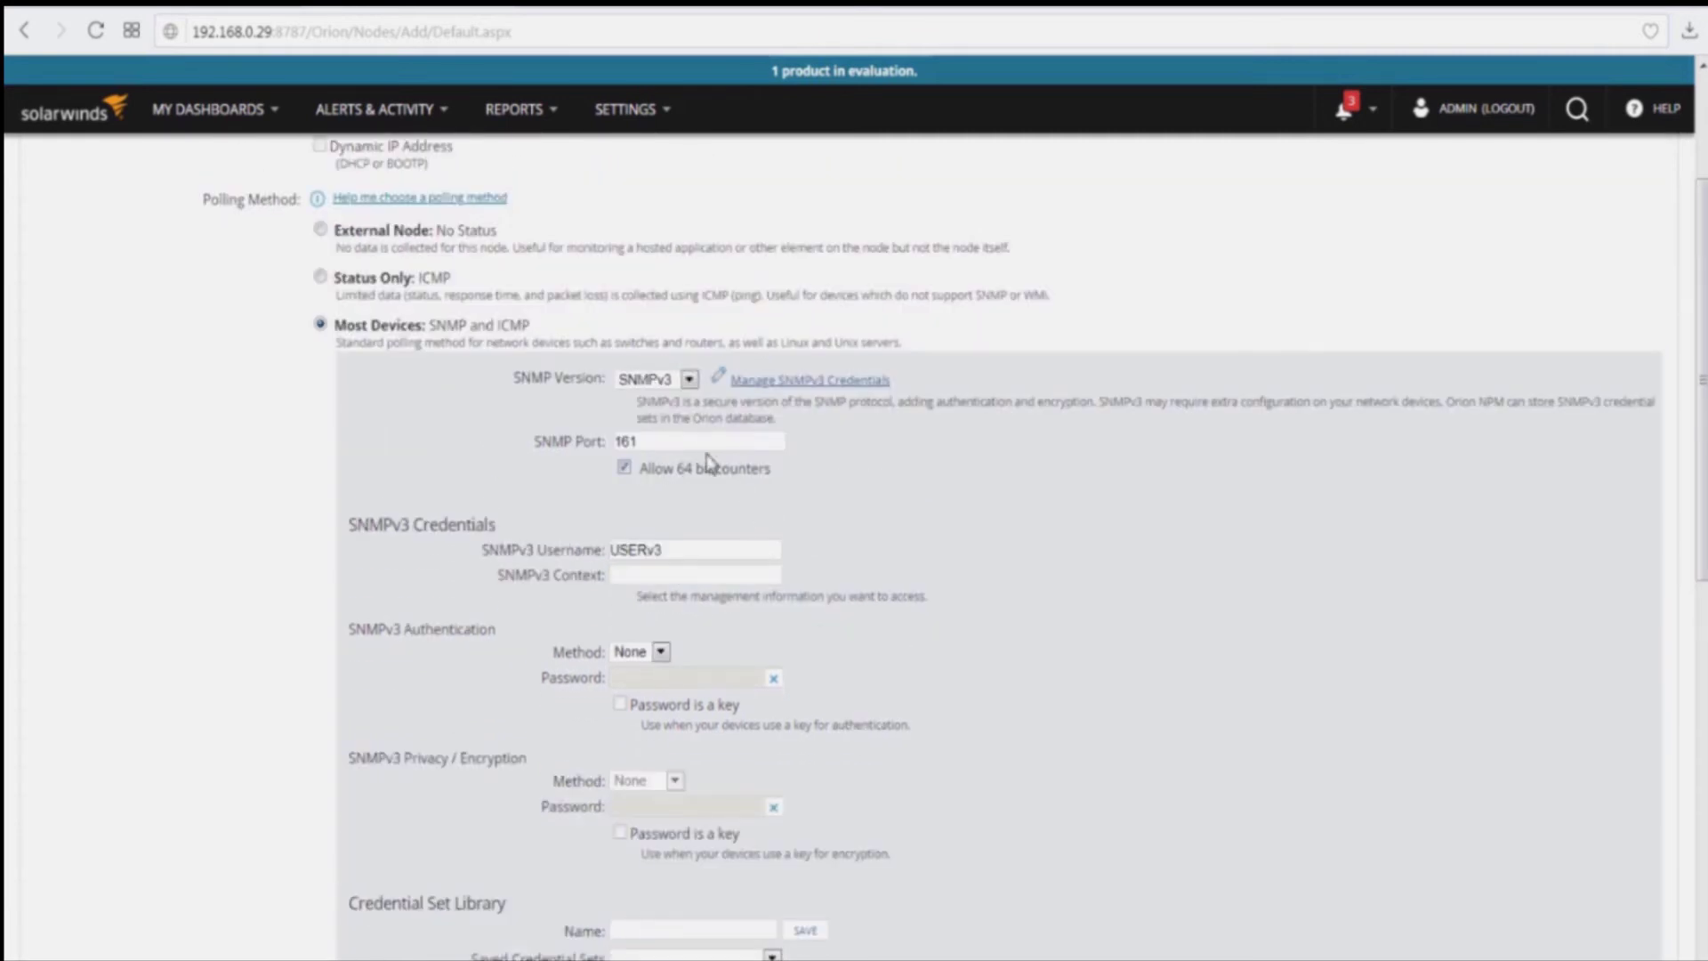
click(660, 580)
scroll(721, 626, down, 1)
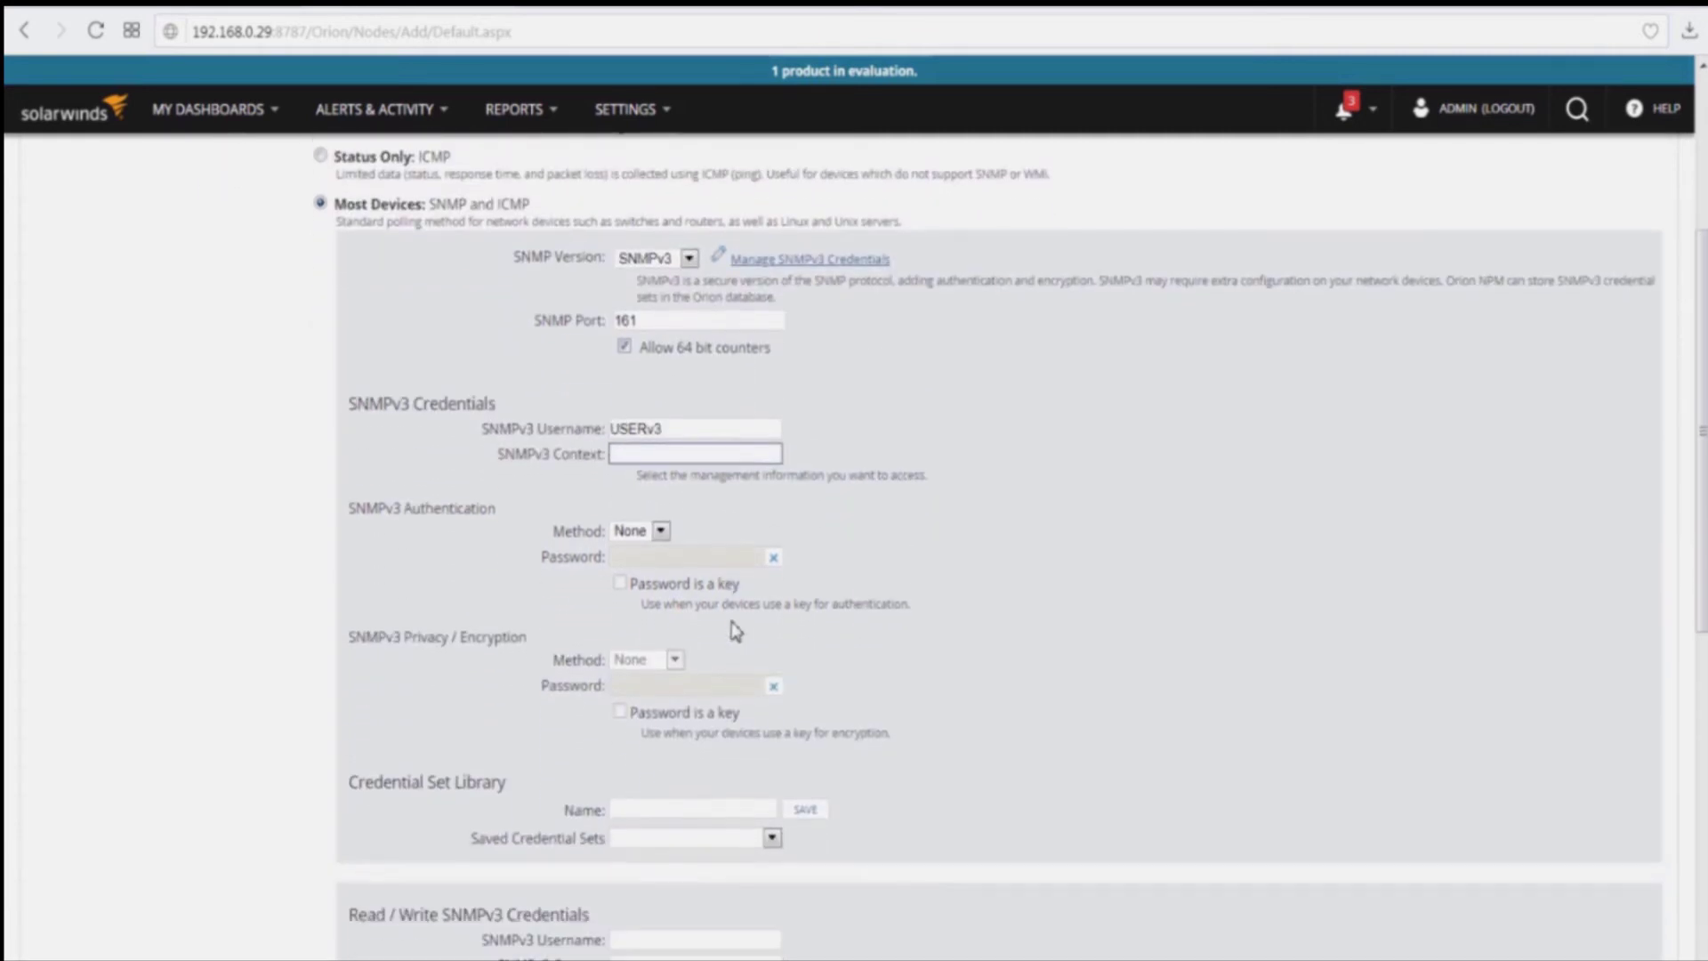
click(659, 532)
click(654, 586)
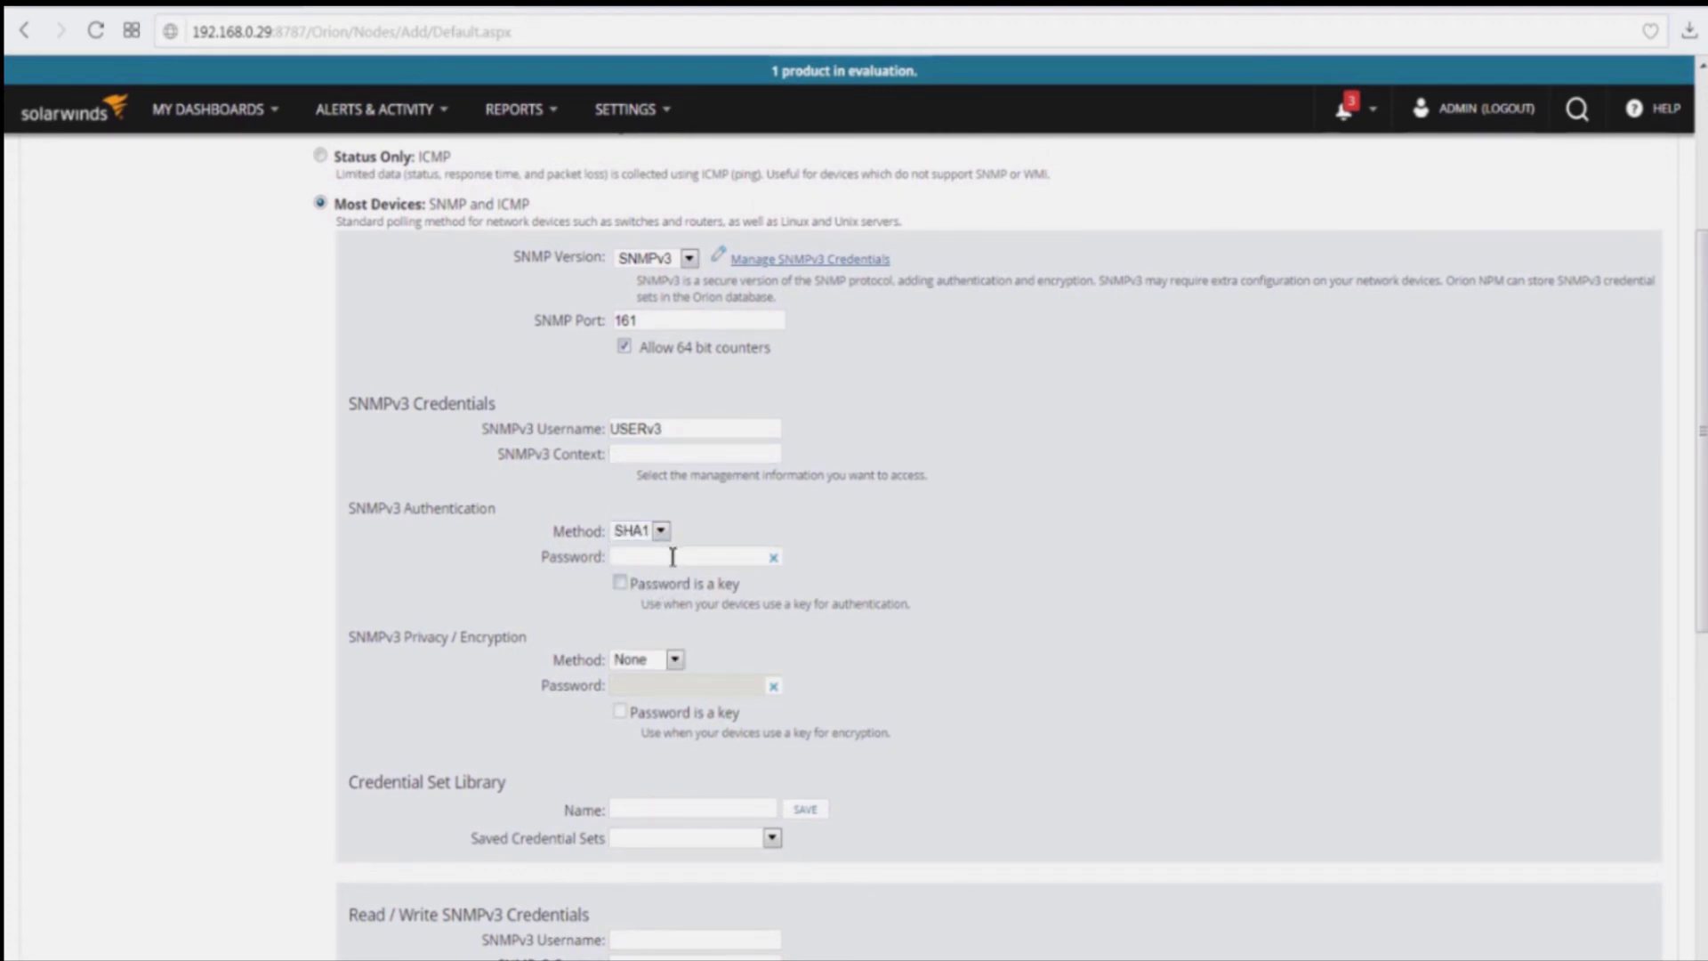
click(677, 557)
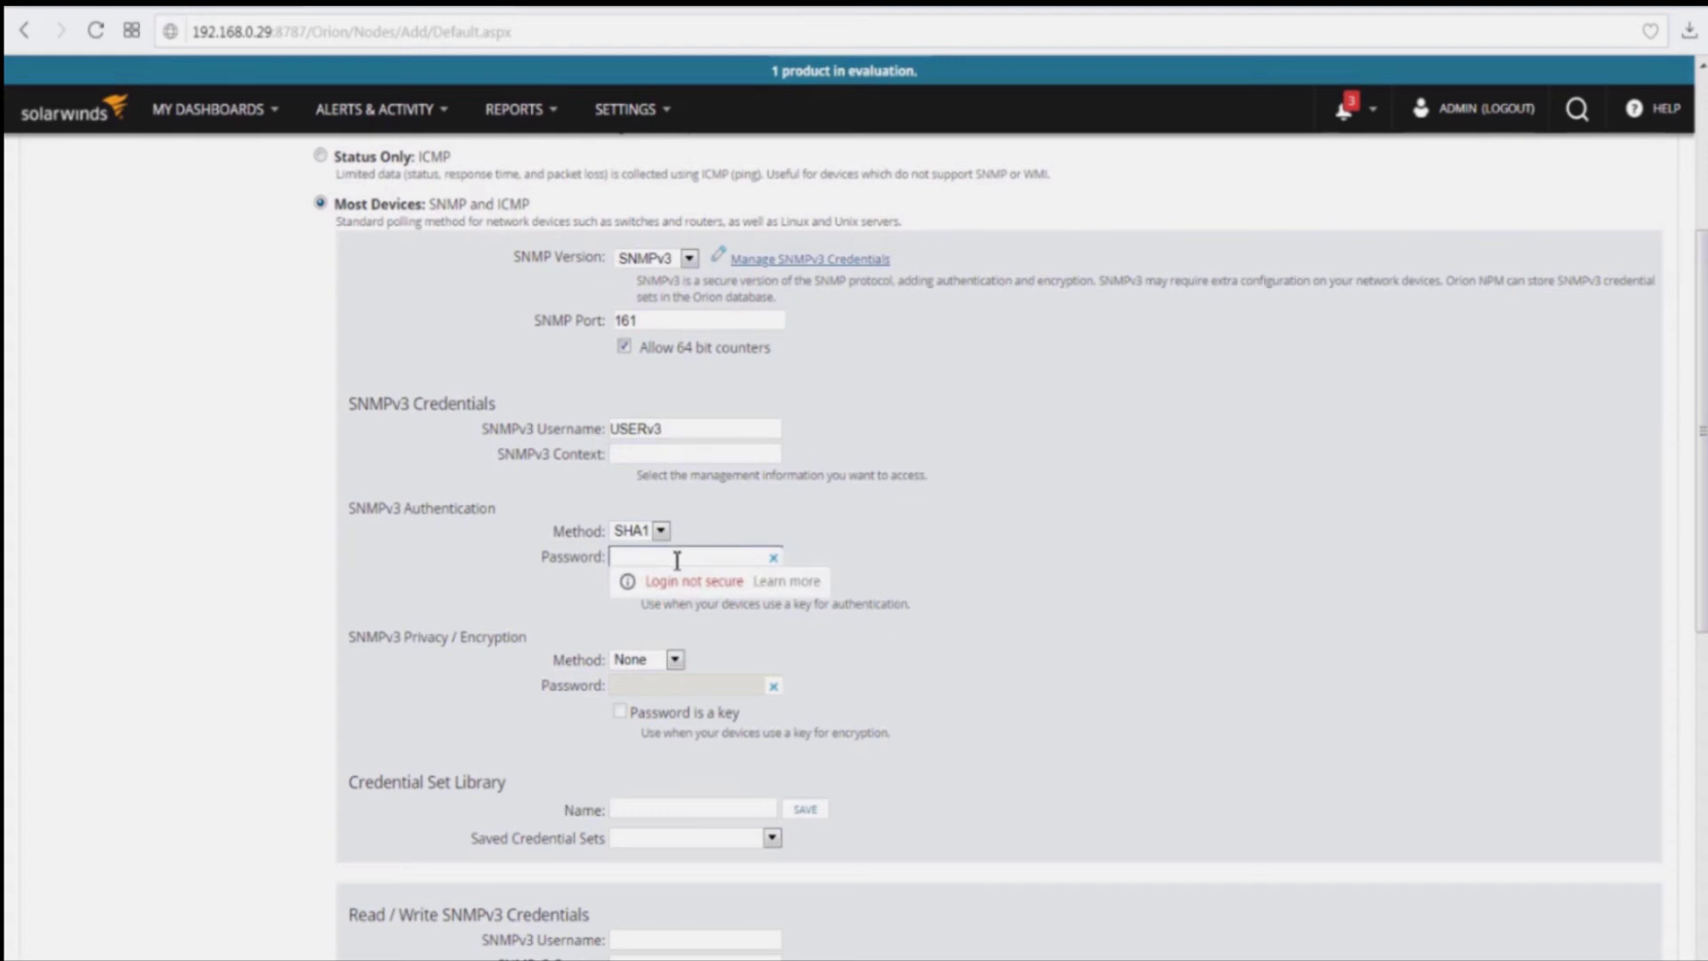
text(••••••••)
Step: Set privacy encryption to AES128 and enter the privacy password
click(674, 659)
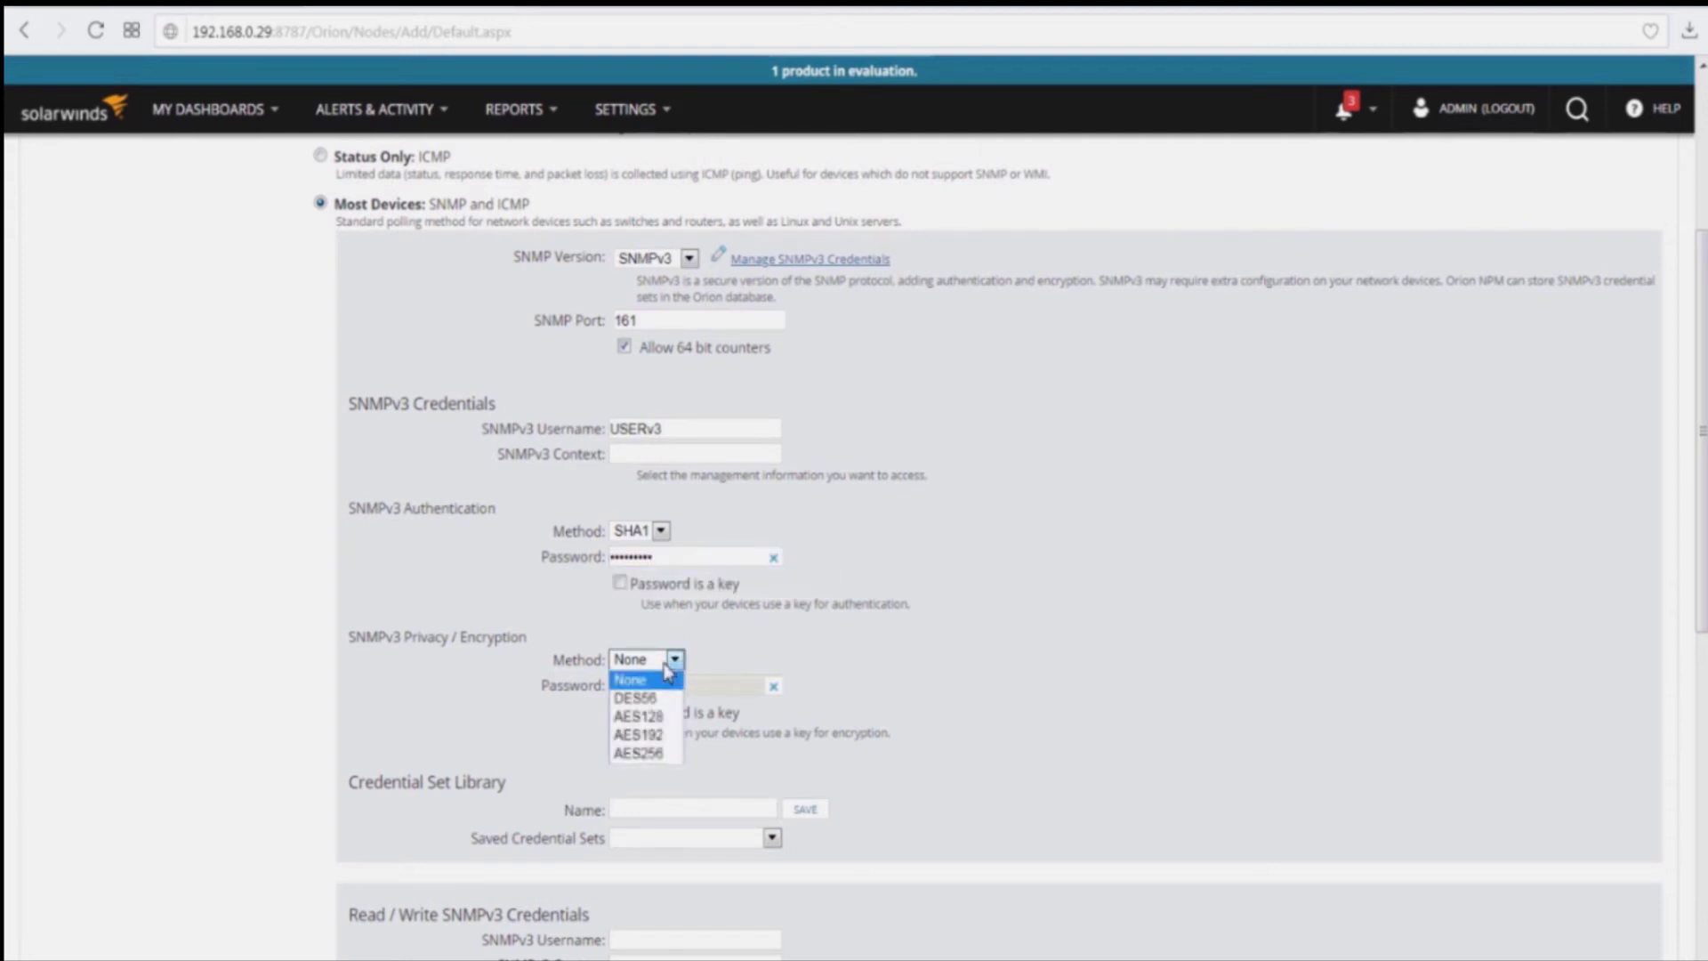
key(Escape)
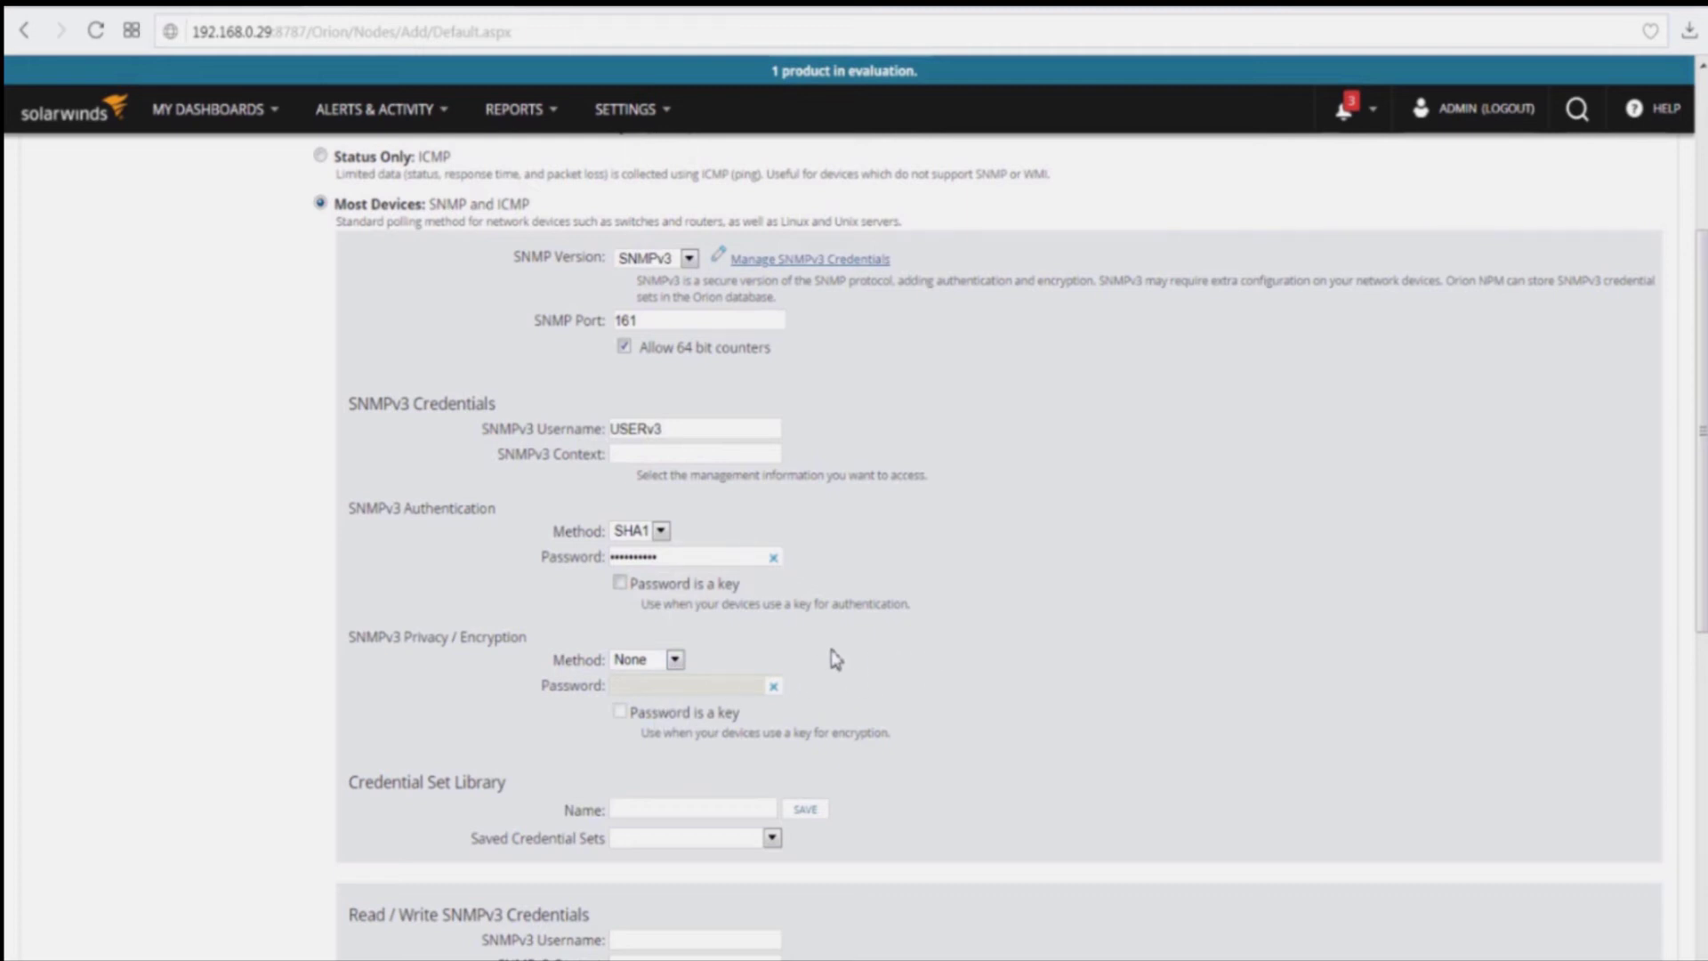
click(674, 660)
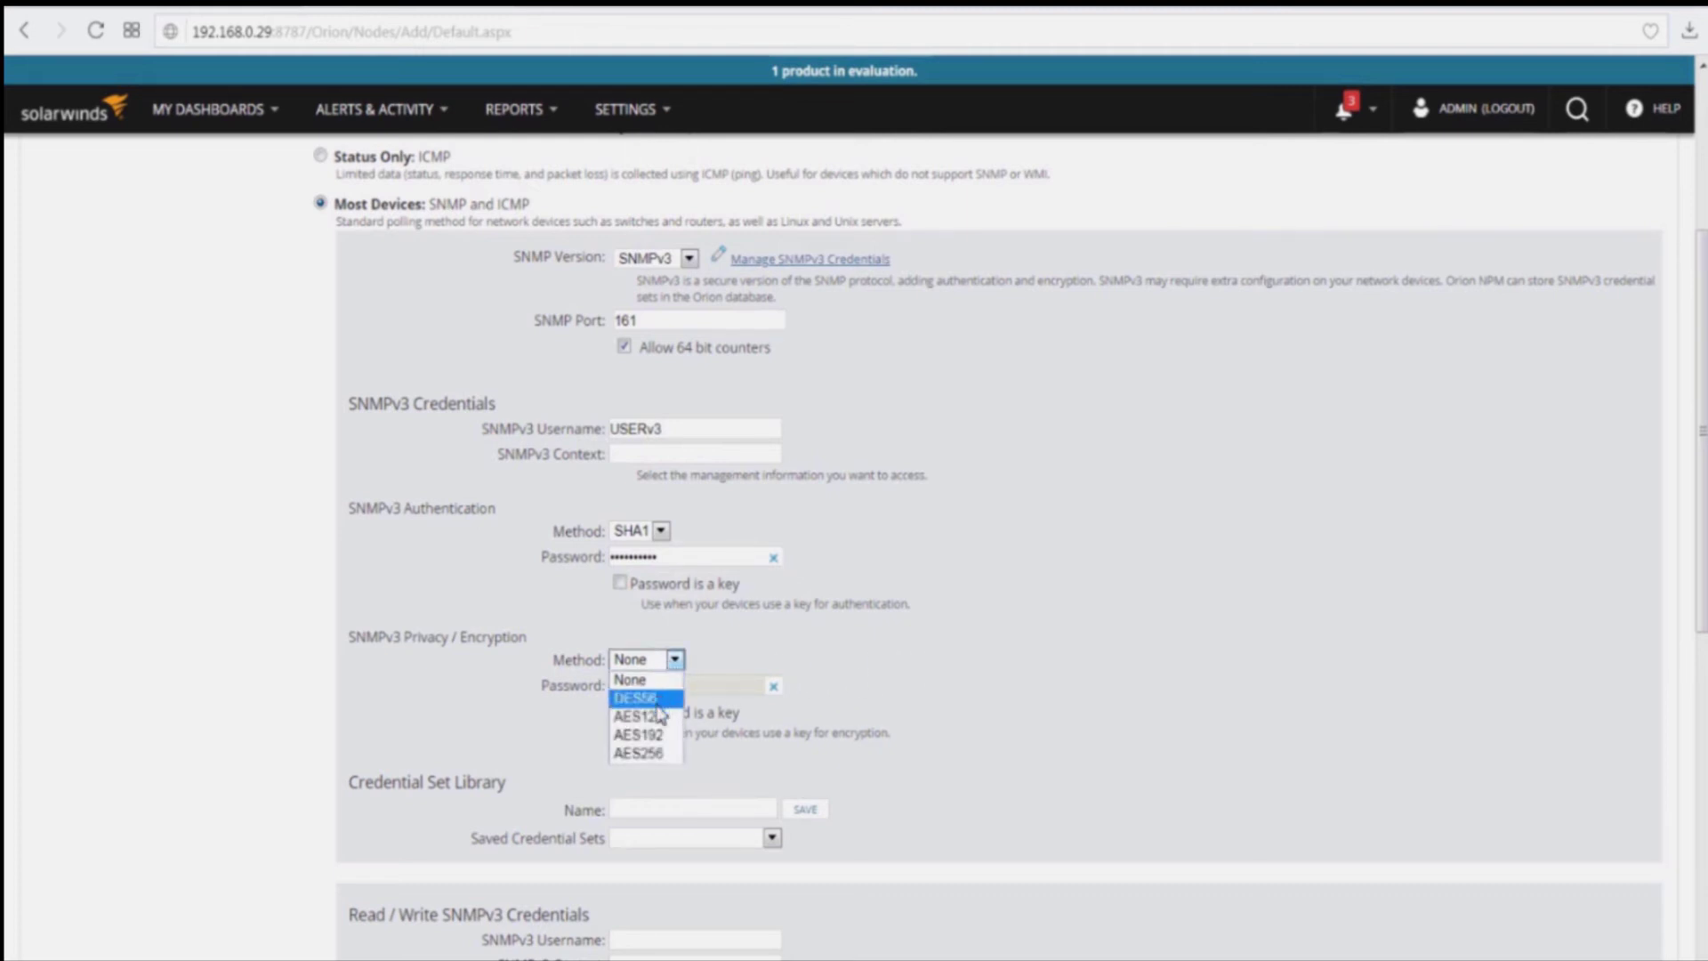
click(657, 716)
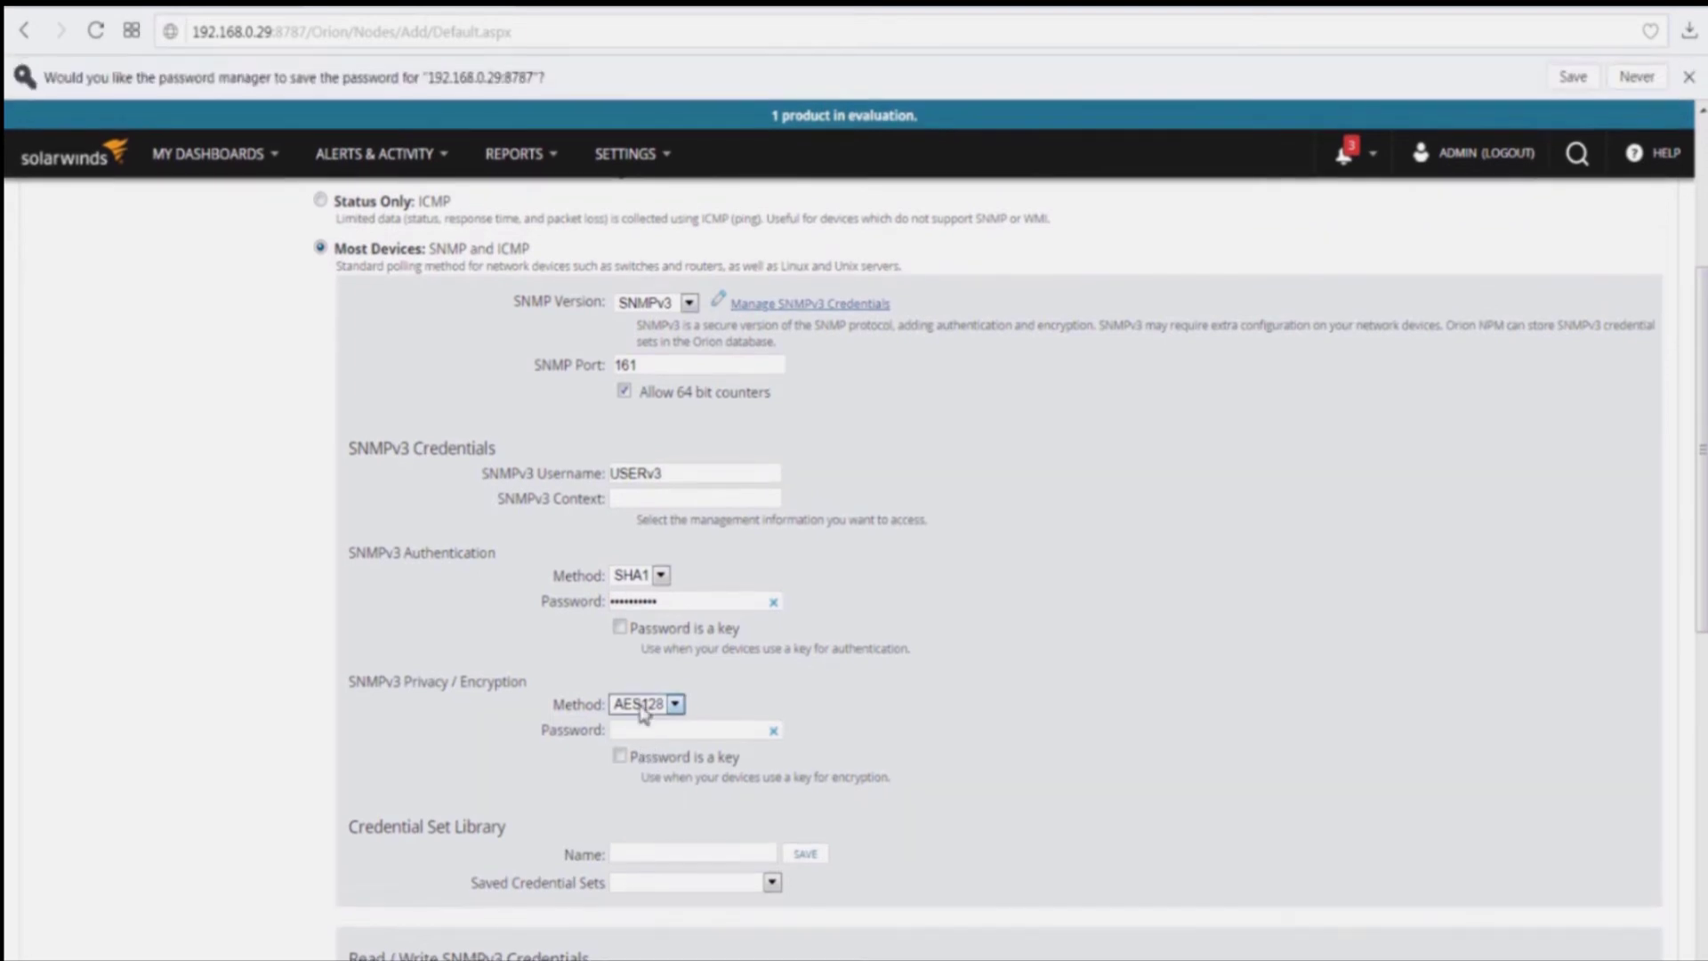
click(648, 730)
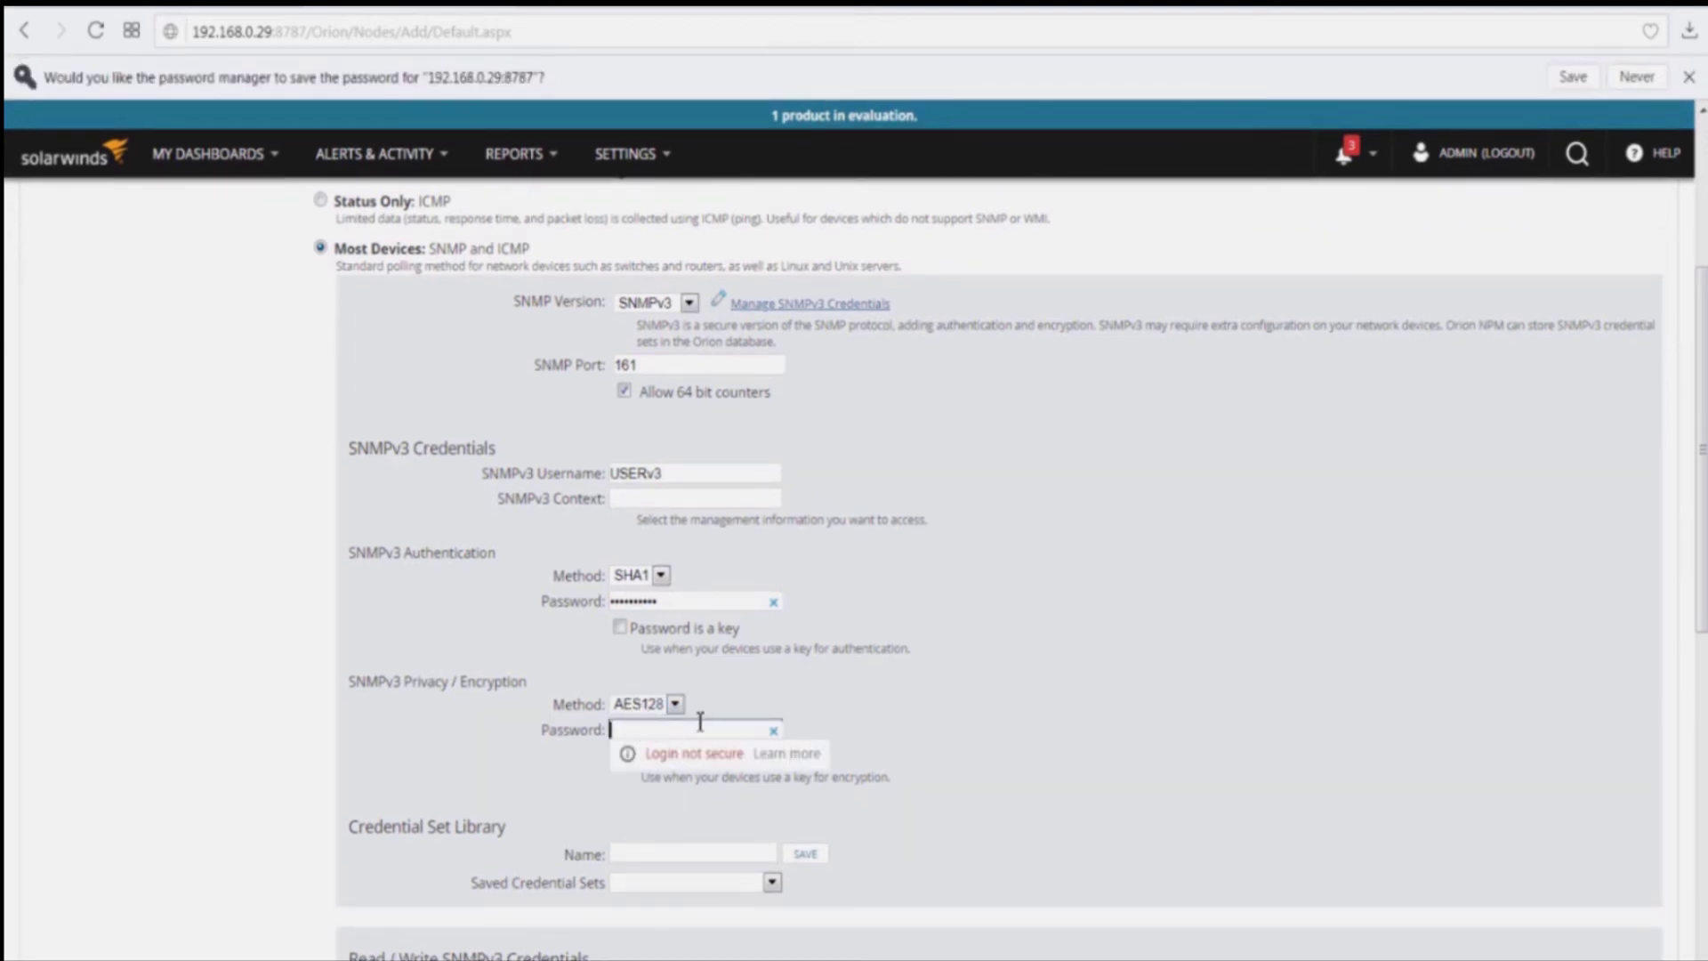
text(•••••••••)
click(912, 704)
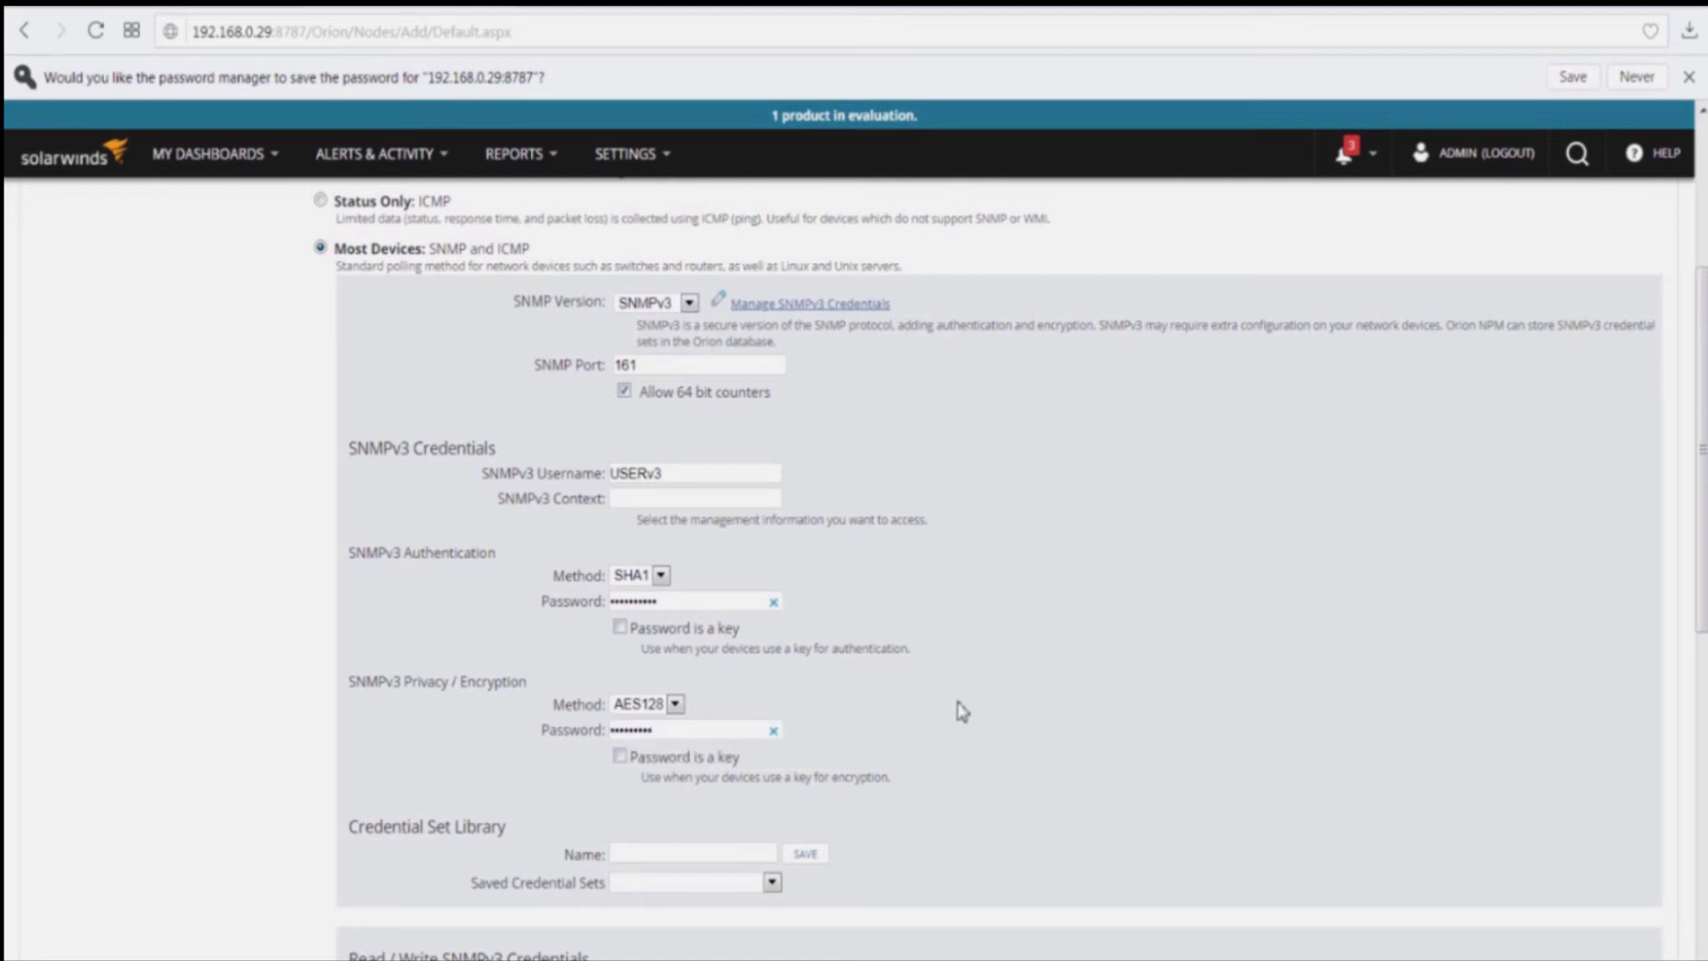
scroll(931, 703, down, 1)
scroll(932, 709, up, 1)
scroll(932, 709, down, 3)
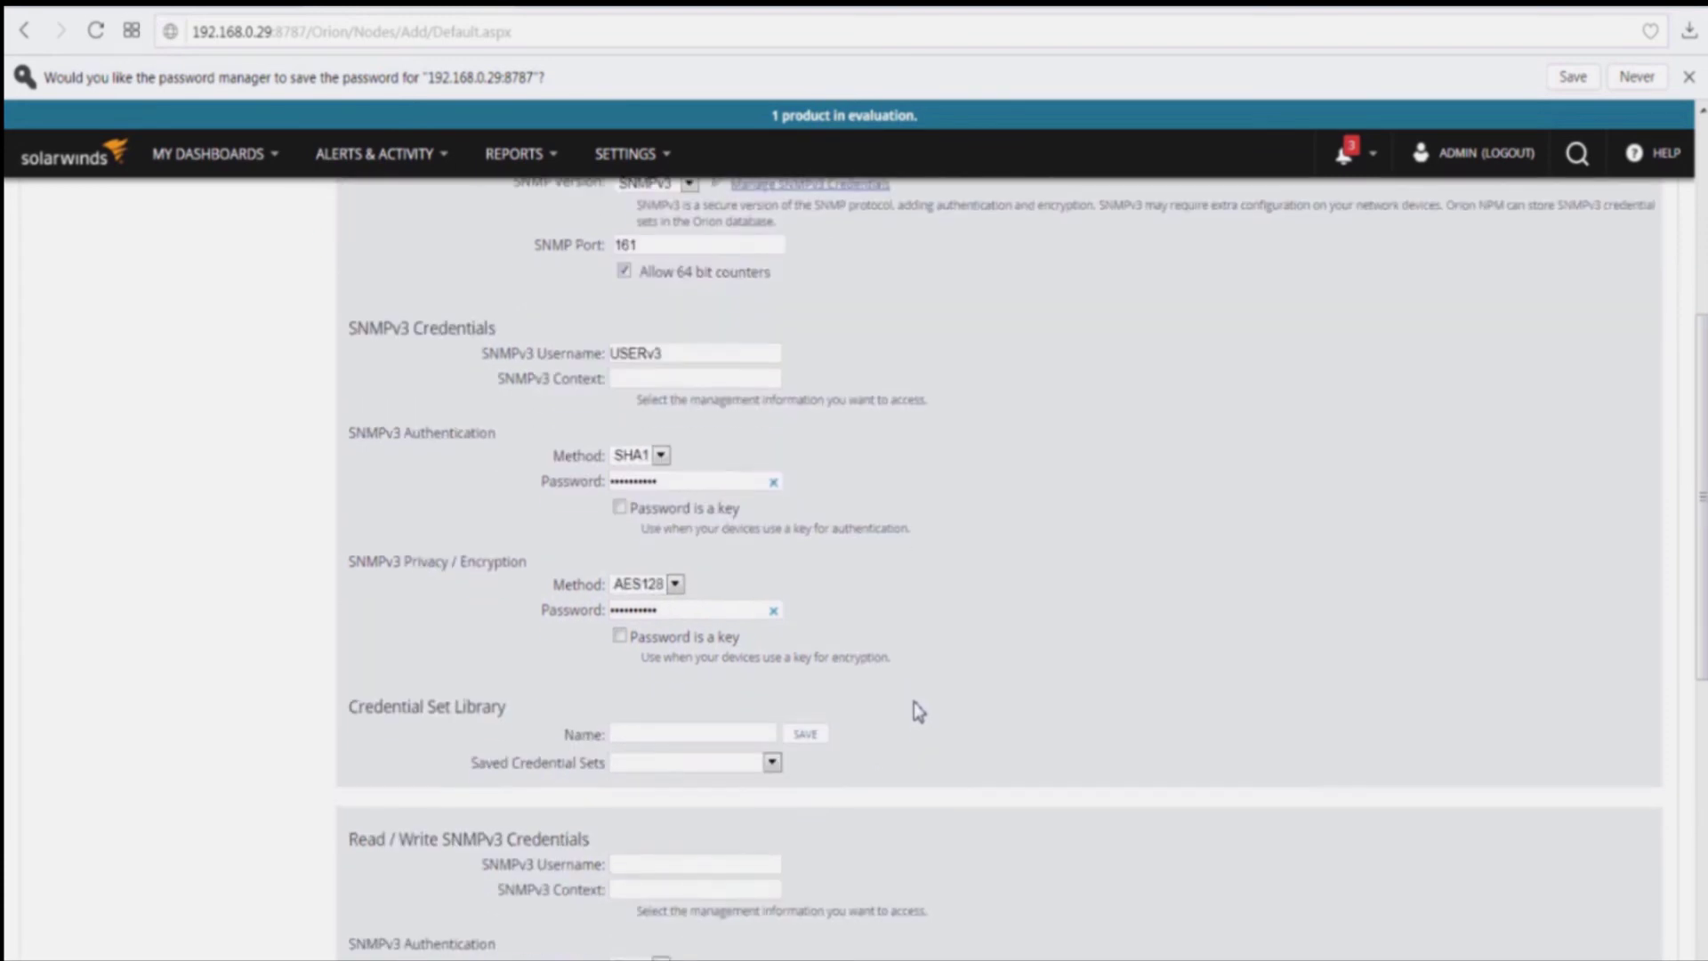
scroll(932, 711, down, 3)
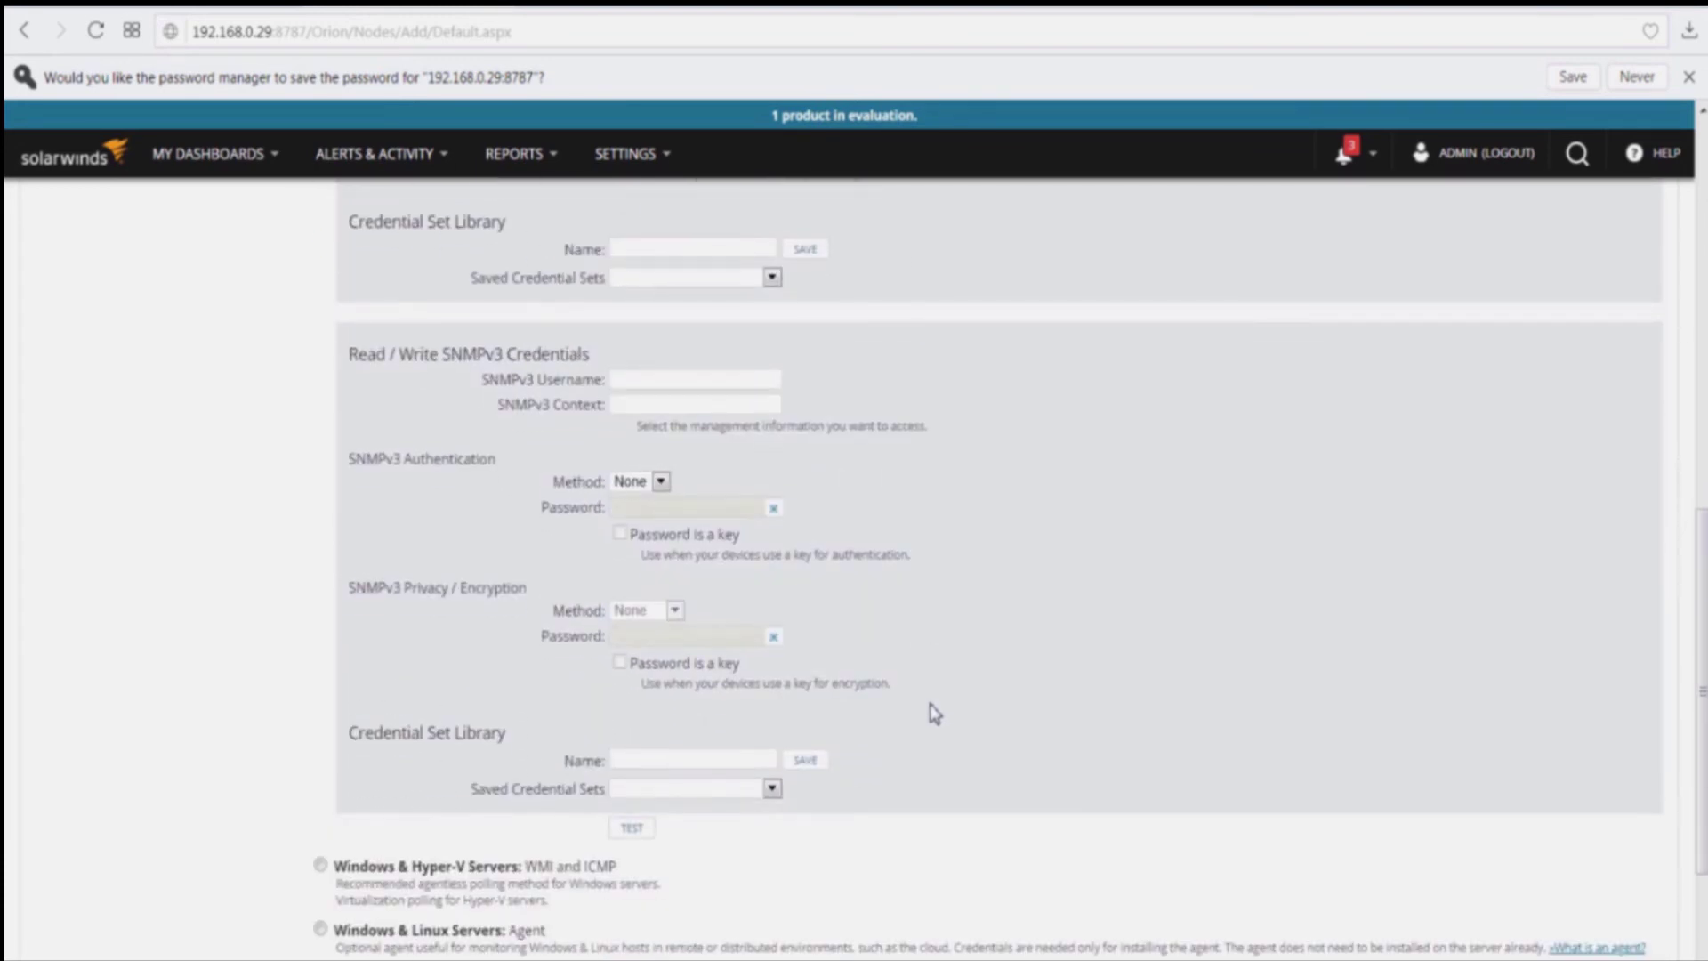
Step: Test the SNMPv3 credentials until 'Test Successful!' appears, then proceed to resource selection
click(632, 828)
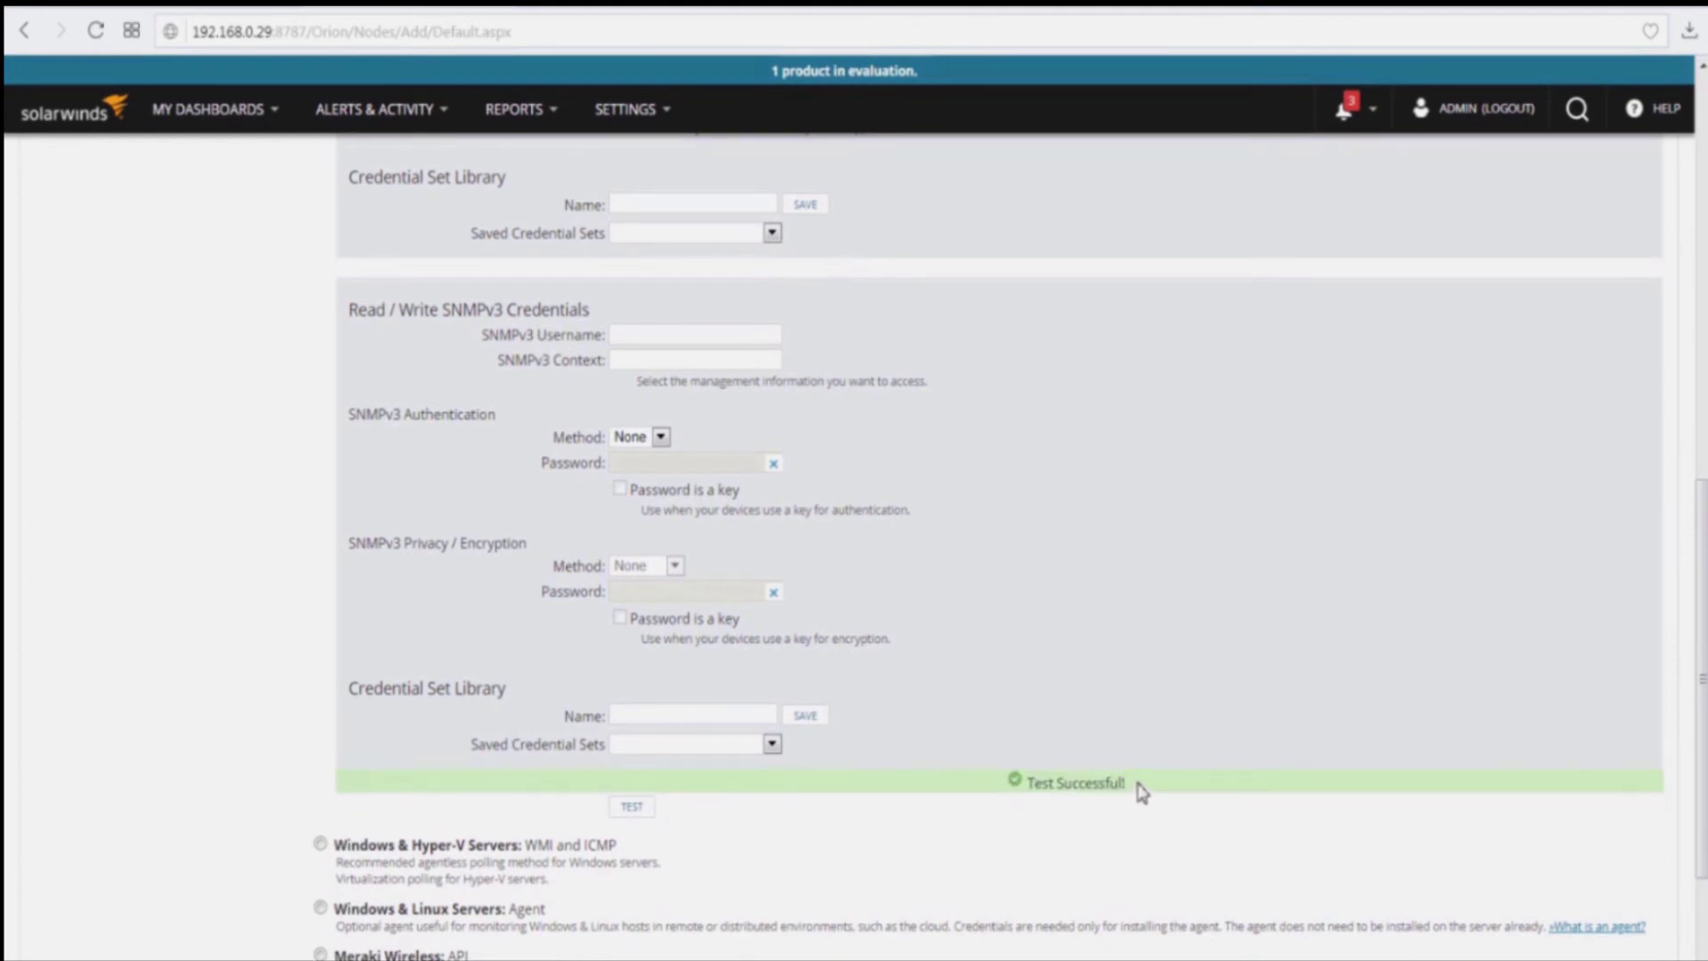
drag(1139, 788, 1007, 792)
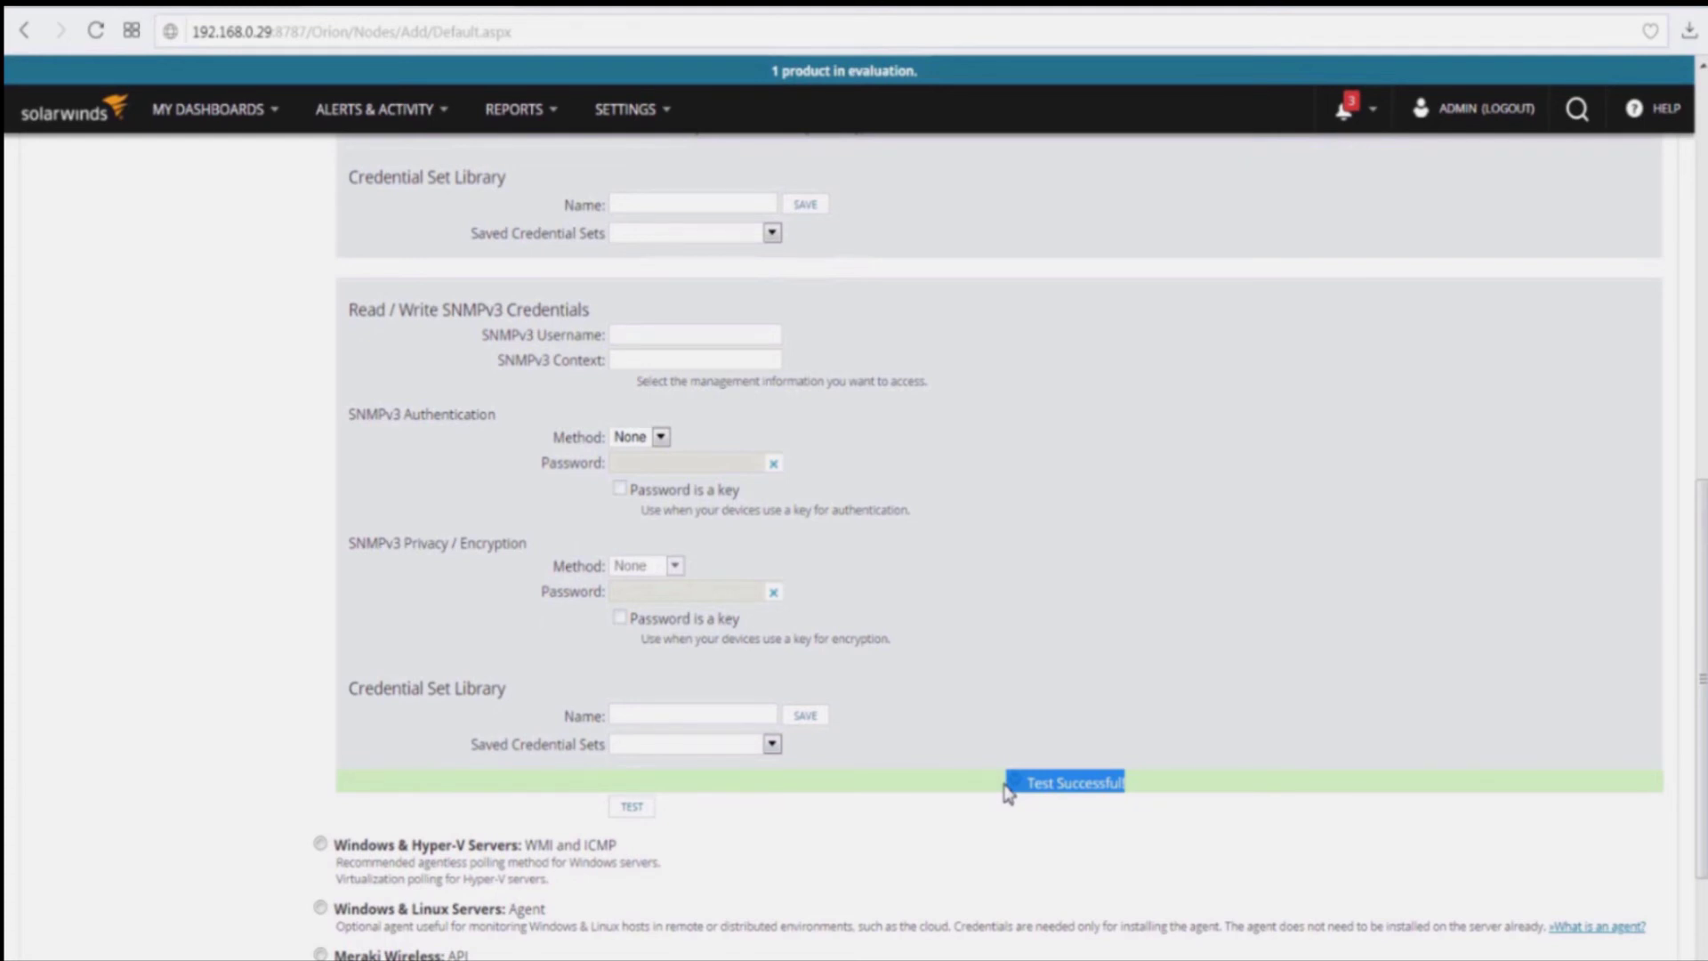
scroll(1175, 846, down, 3)
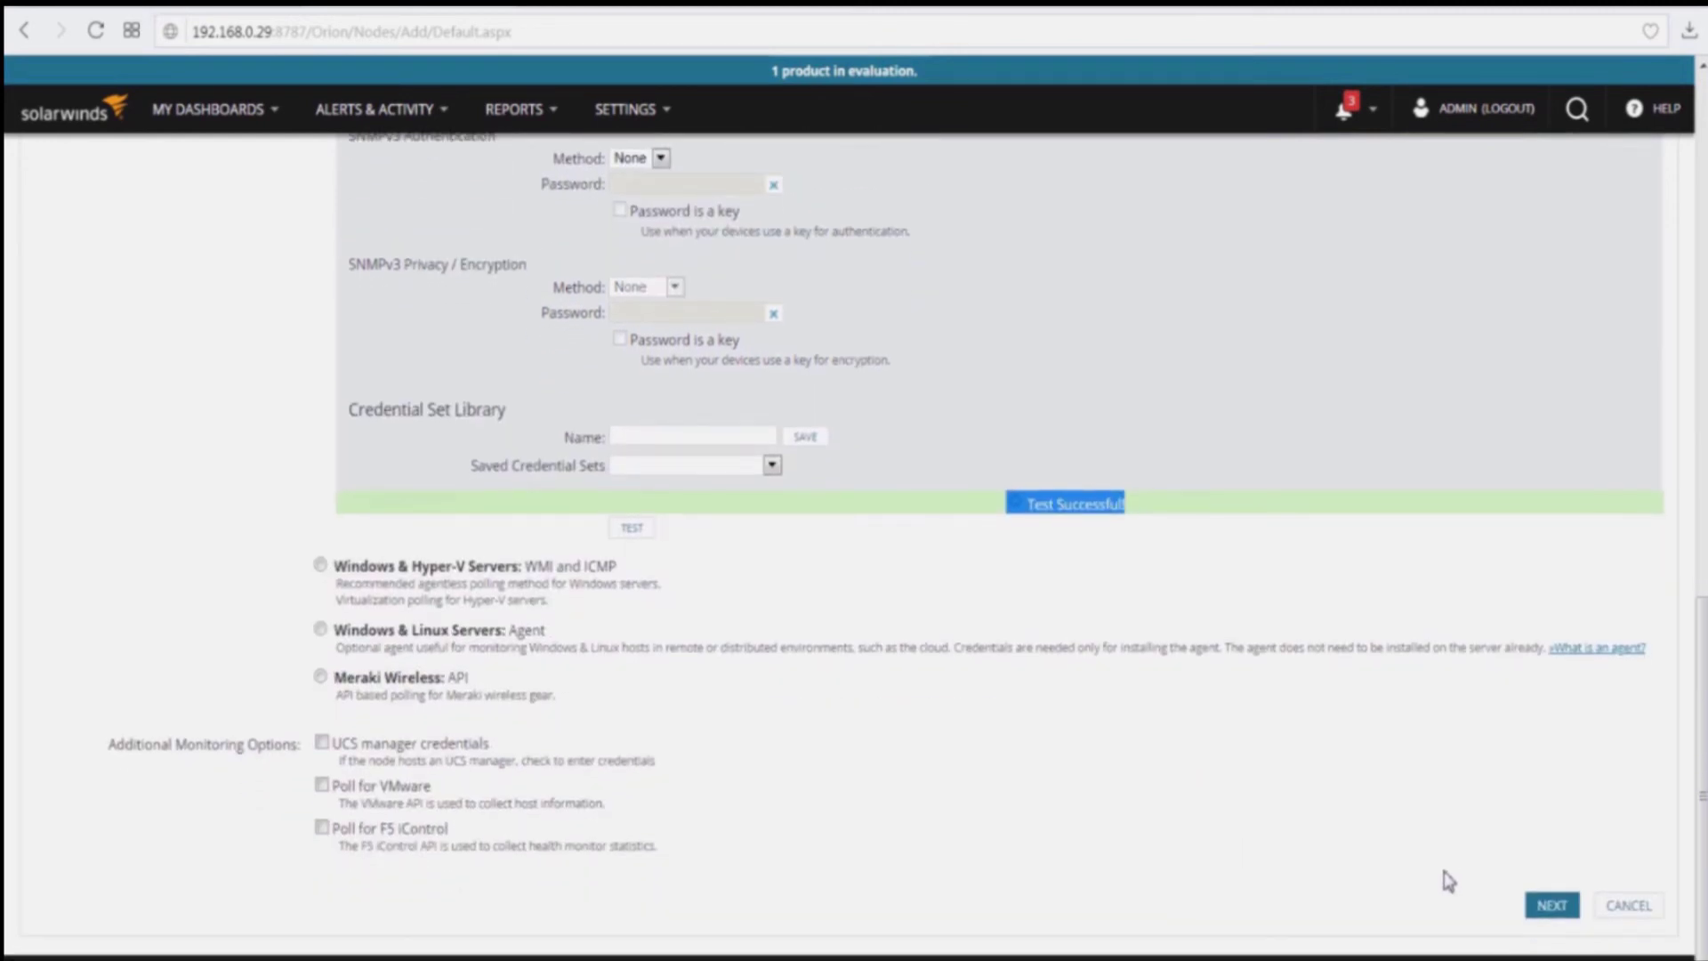
click(1552, 907)
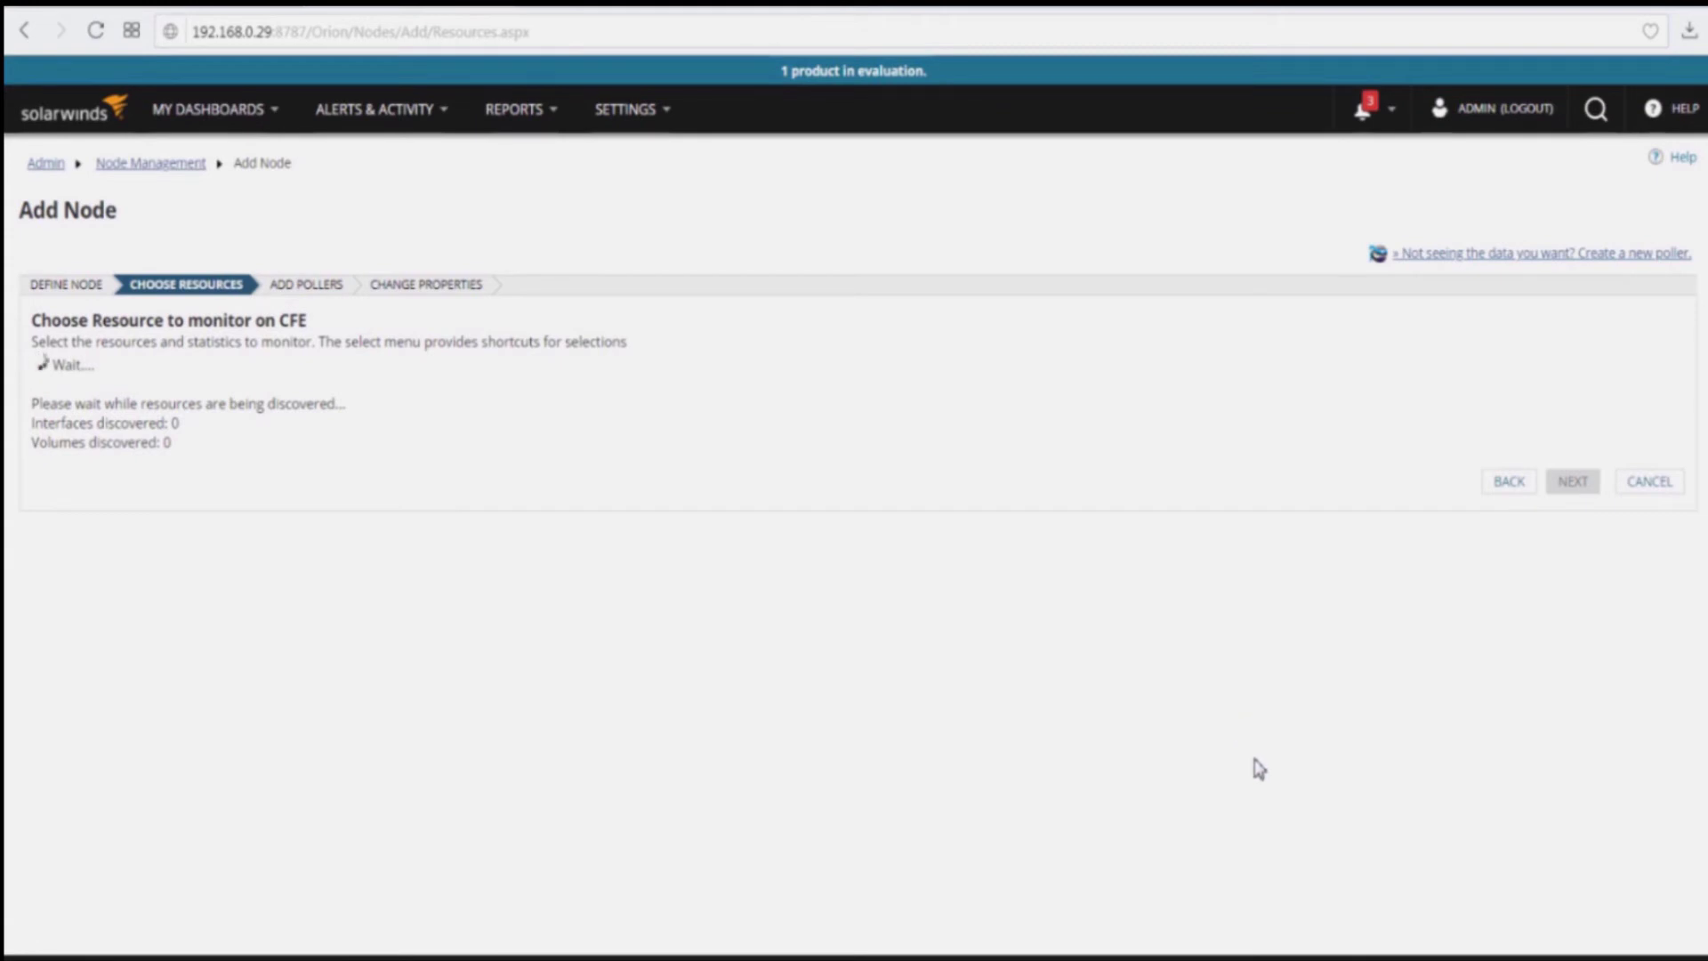
Step: Accept the default resources, pollers and properties for CFE and confirm the node was added
scroll(1130, 663, down, 5)
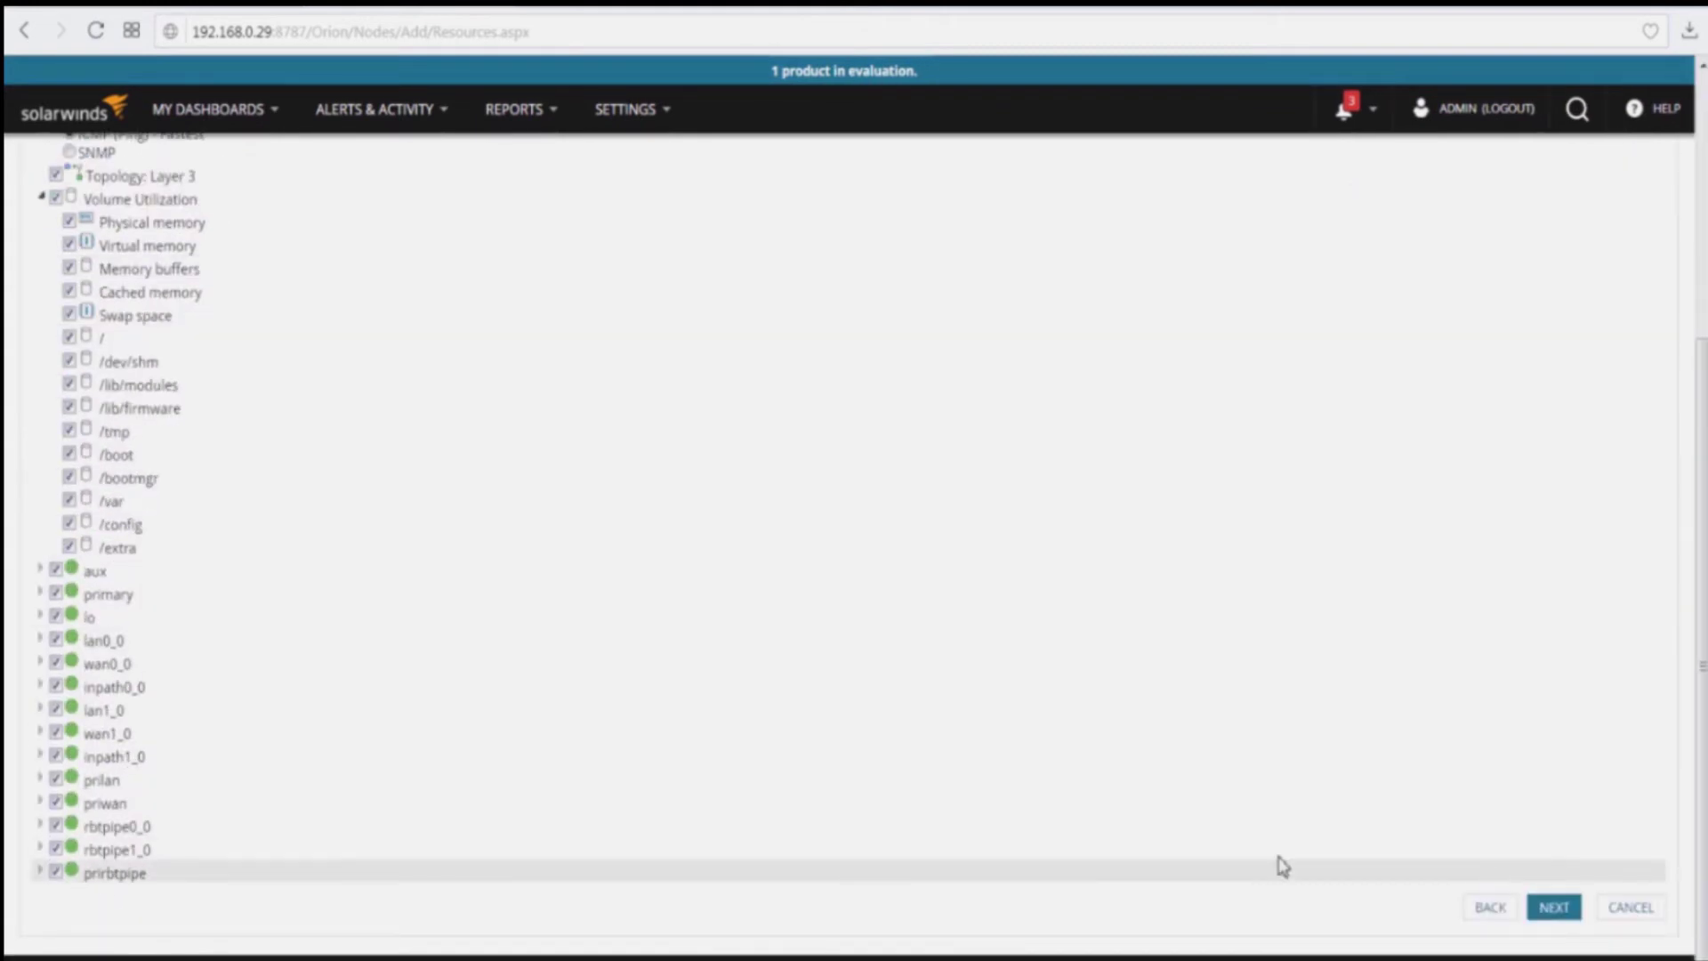
scroll(1282, 862, up, 5)
scroll(187, 671, down, 5)
click(1559, 907)
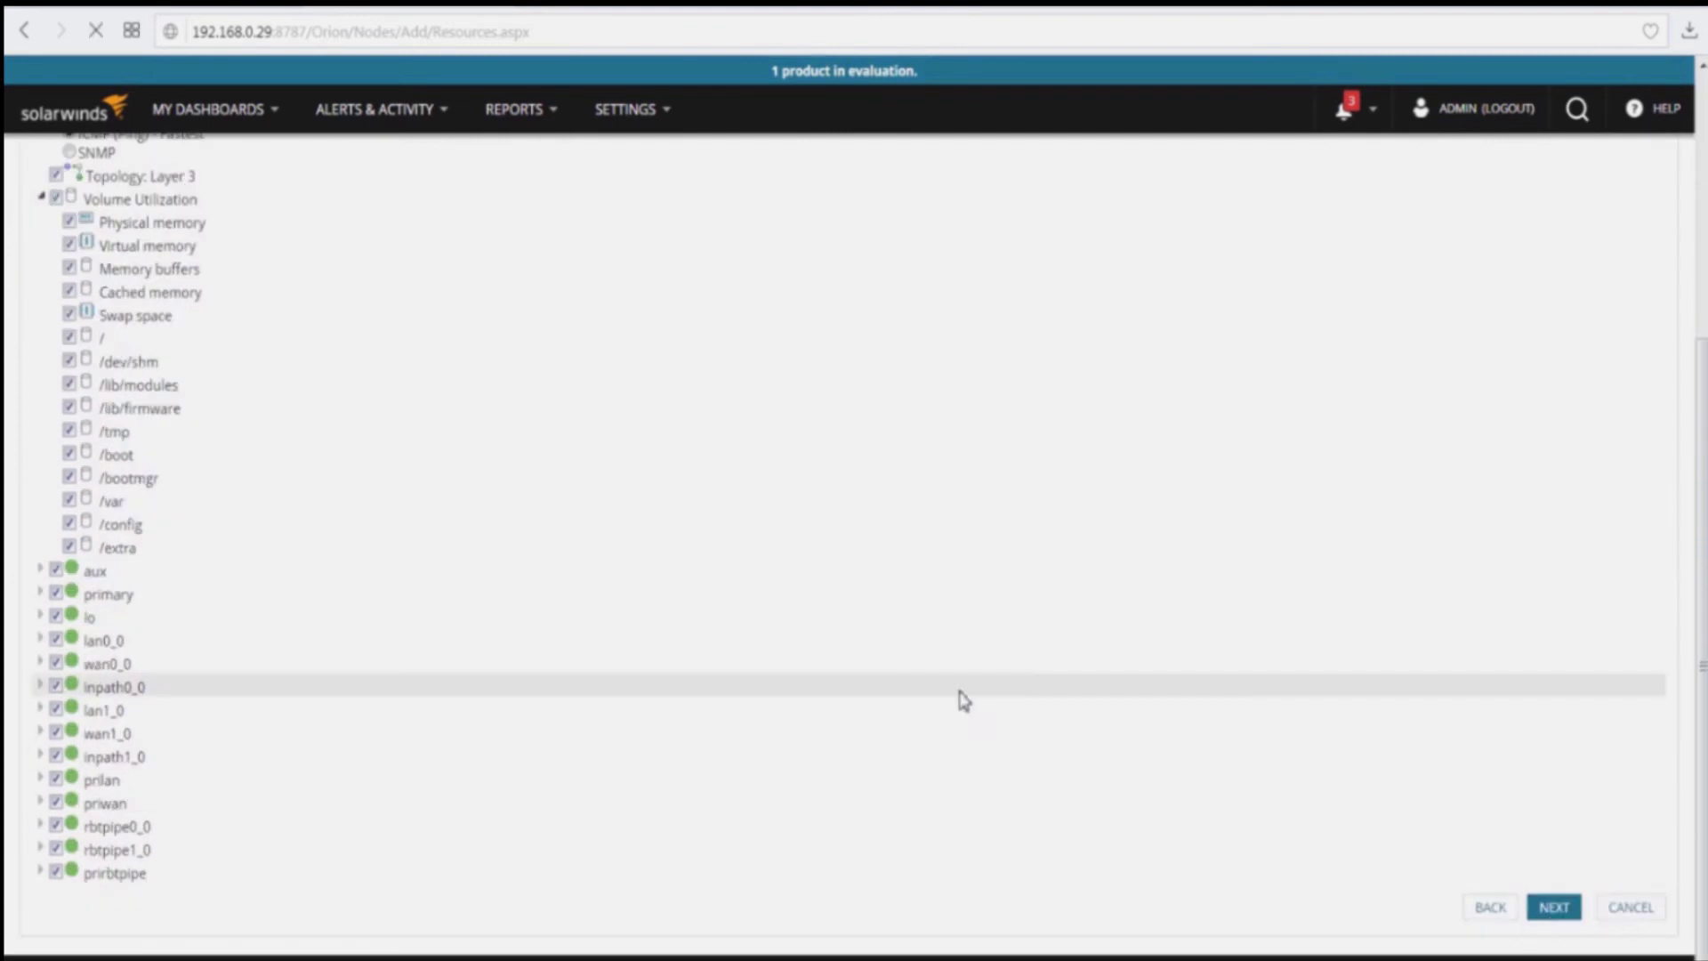
click(44, 386)
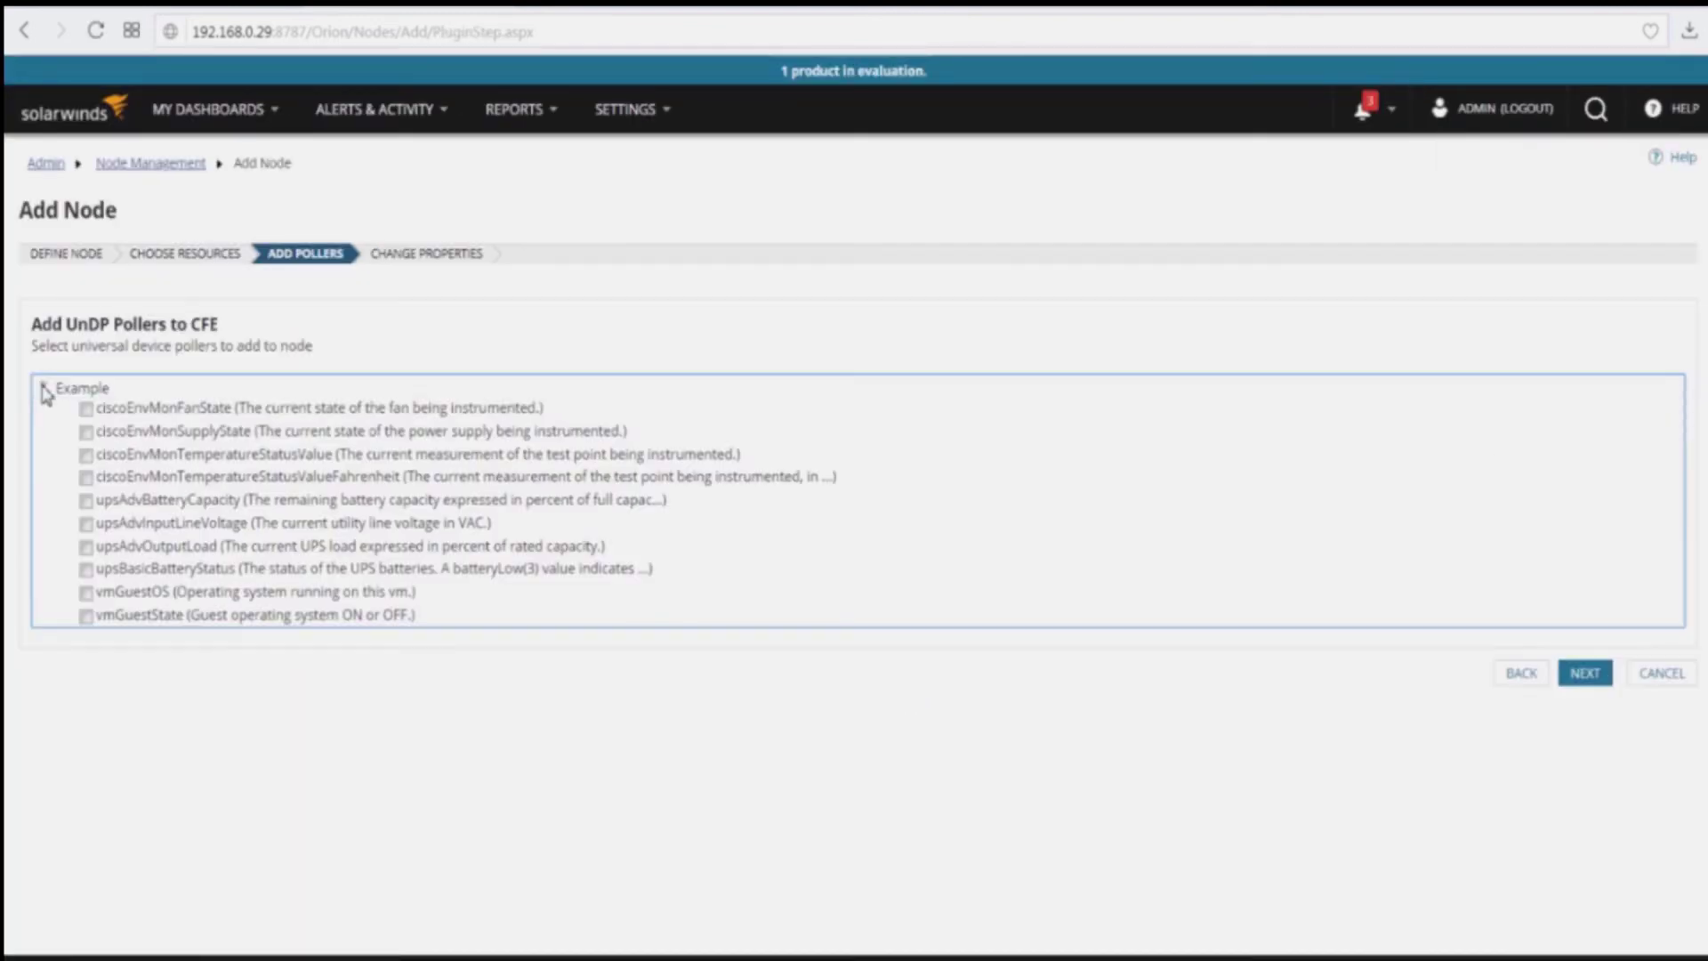
click(43, 386)
click(1583, 445)
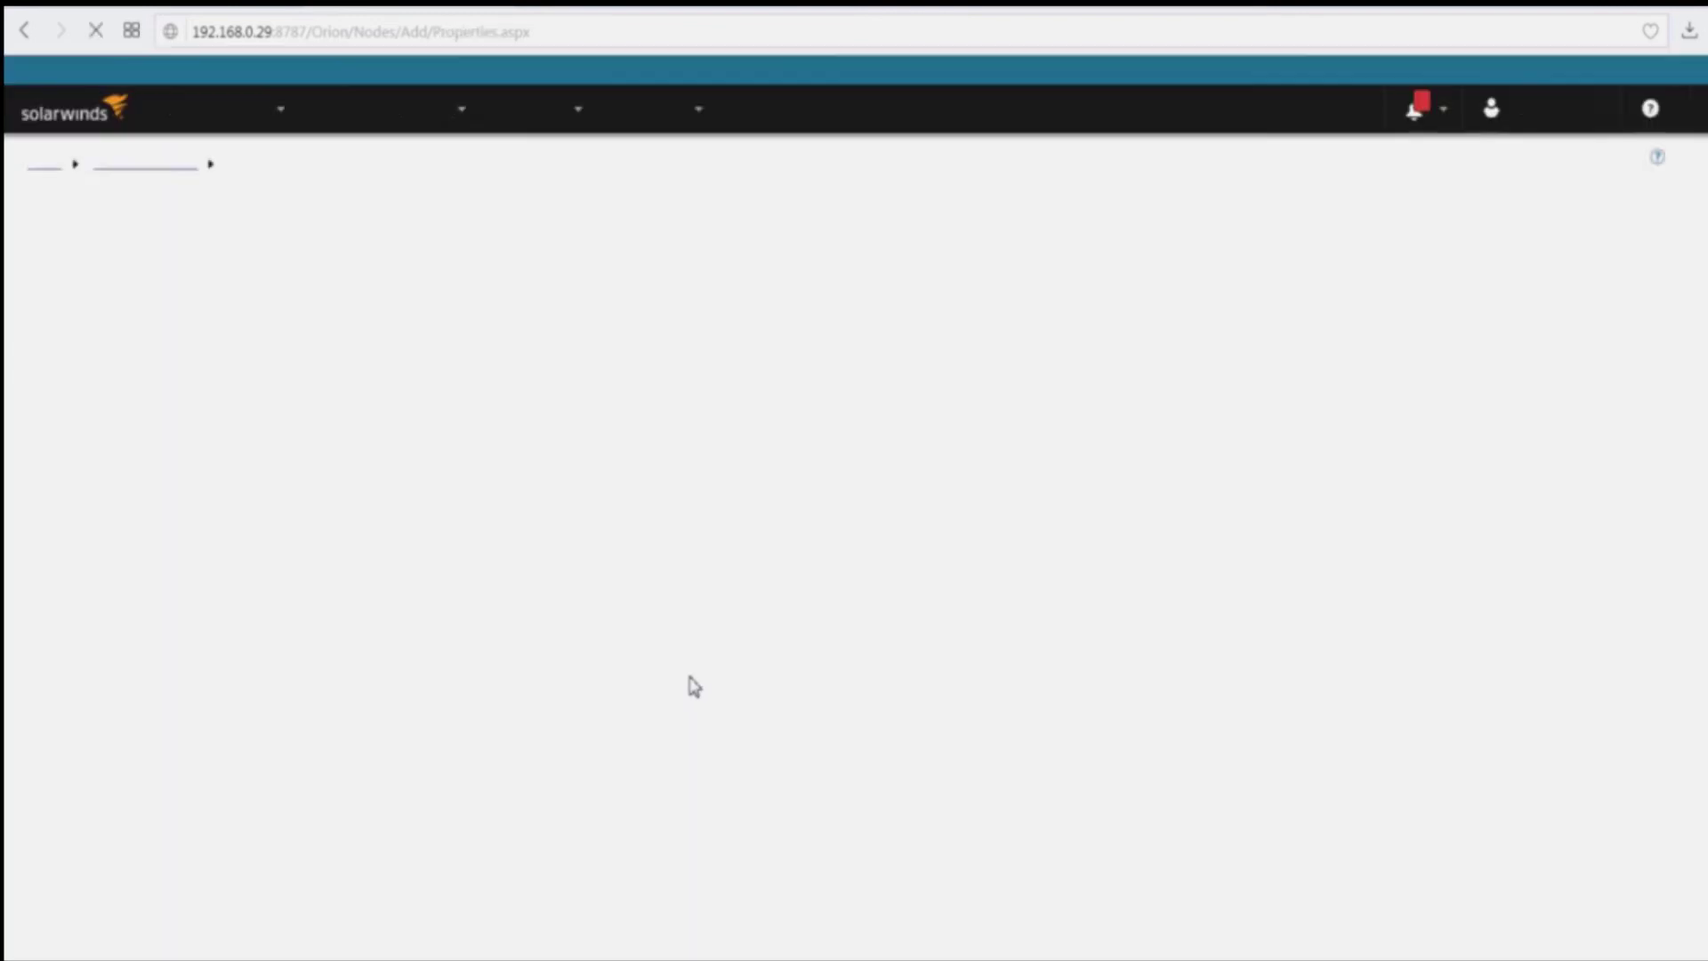
scroll(803, 732, down, 10)
scroll(803, 731, down, 3)
scroll(803, 731, up, 15)
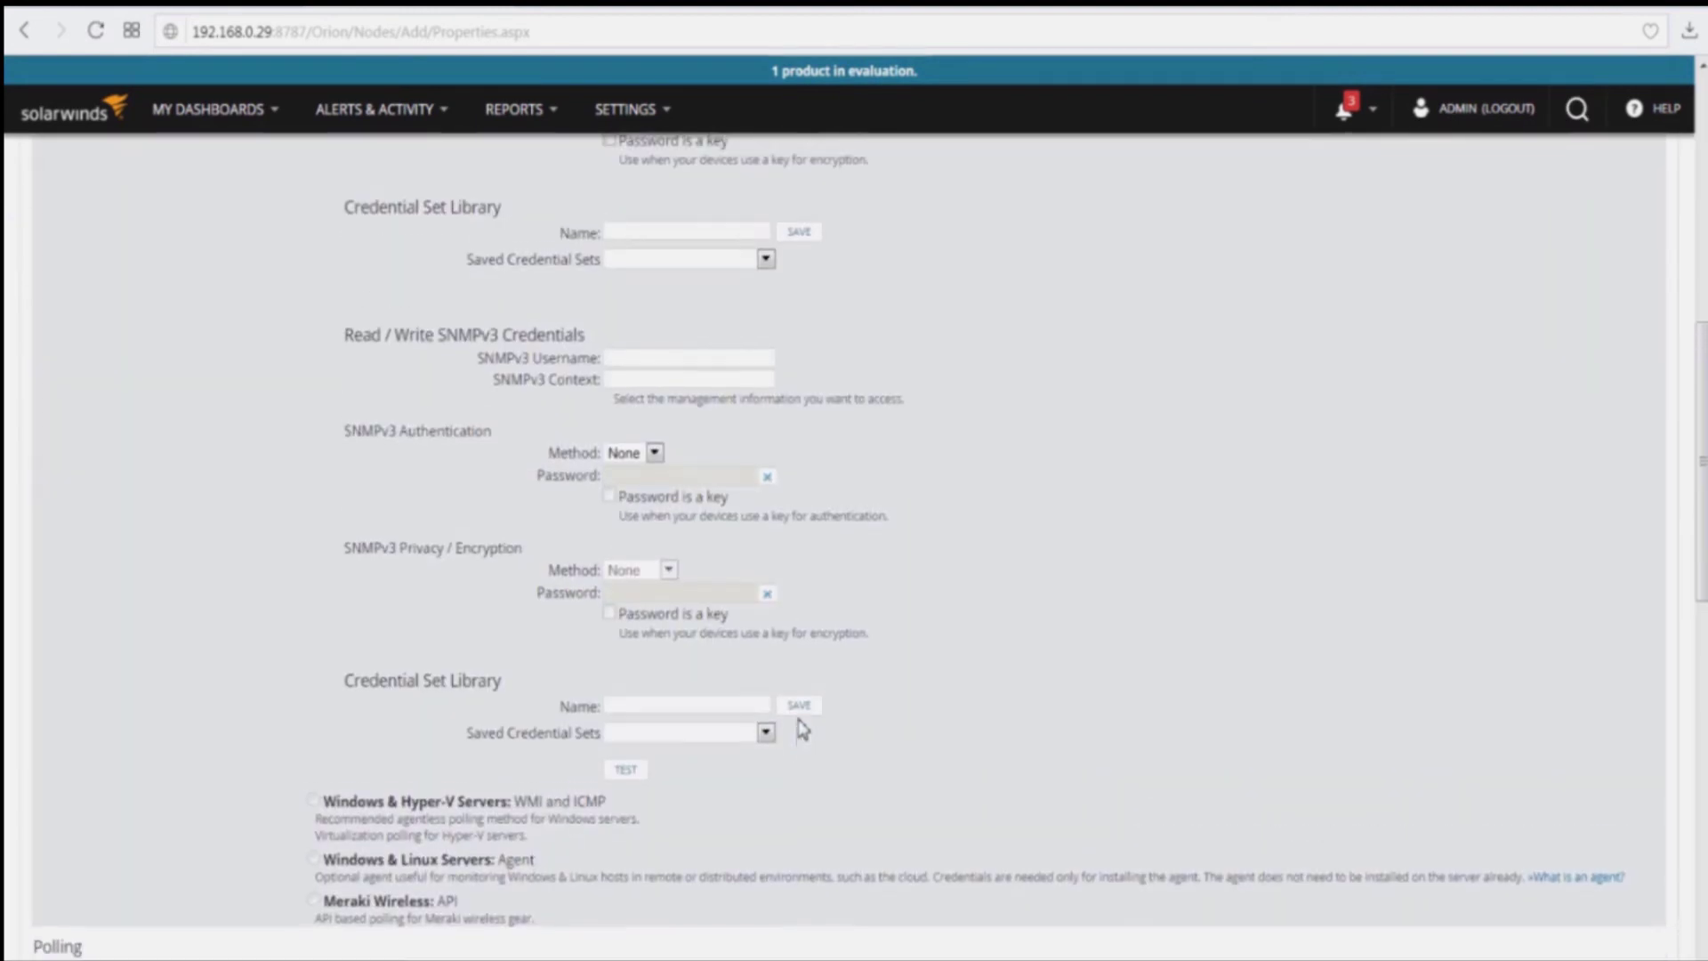
scroll(804, 729, up, 3)
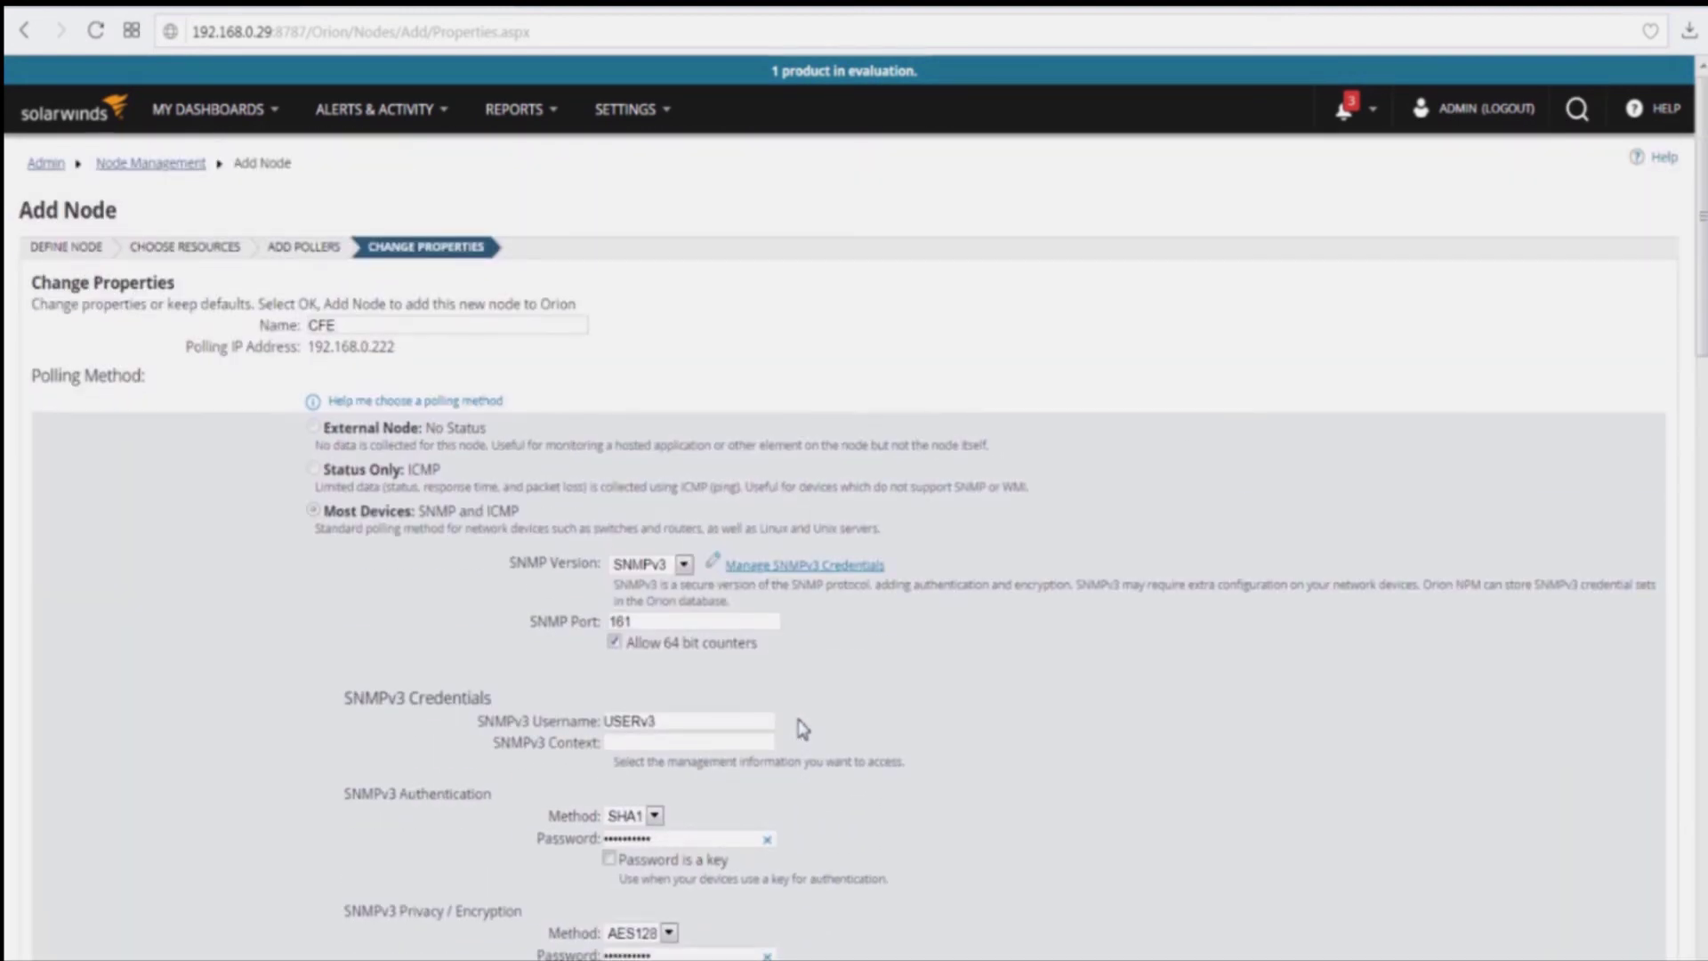
scroll(804, 729, down, 18)
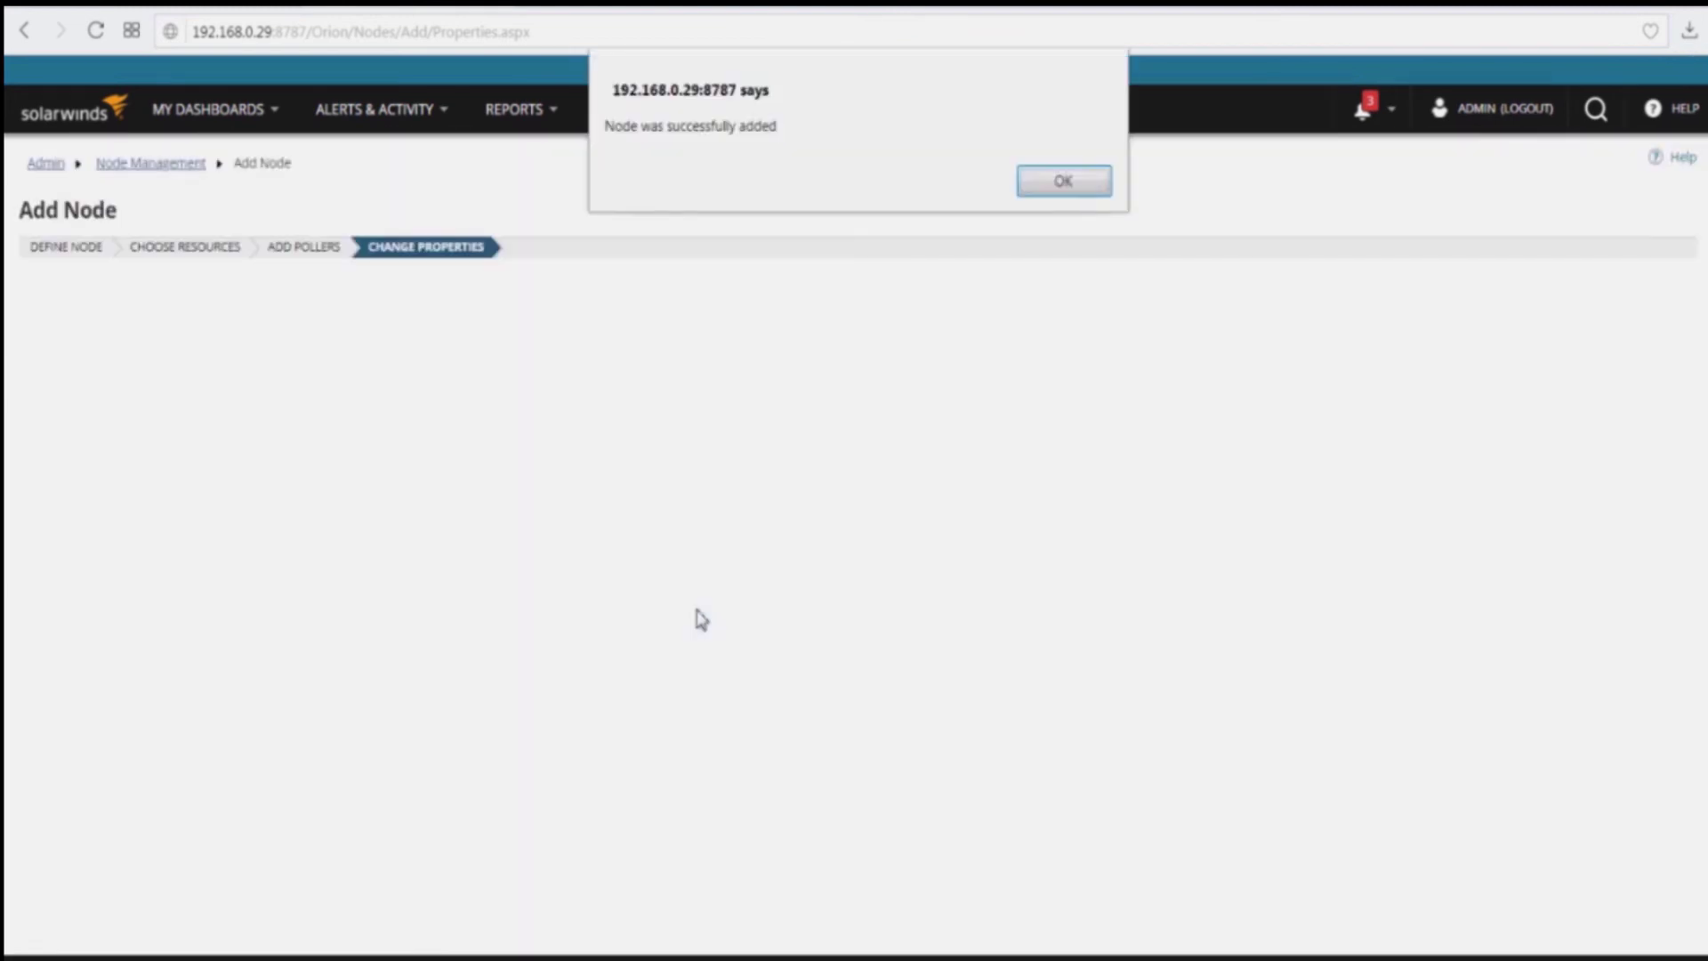
click(1057, 187)
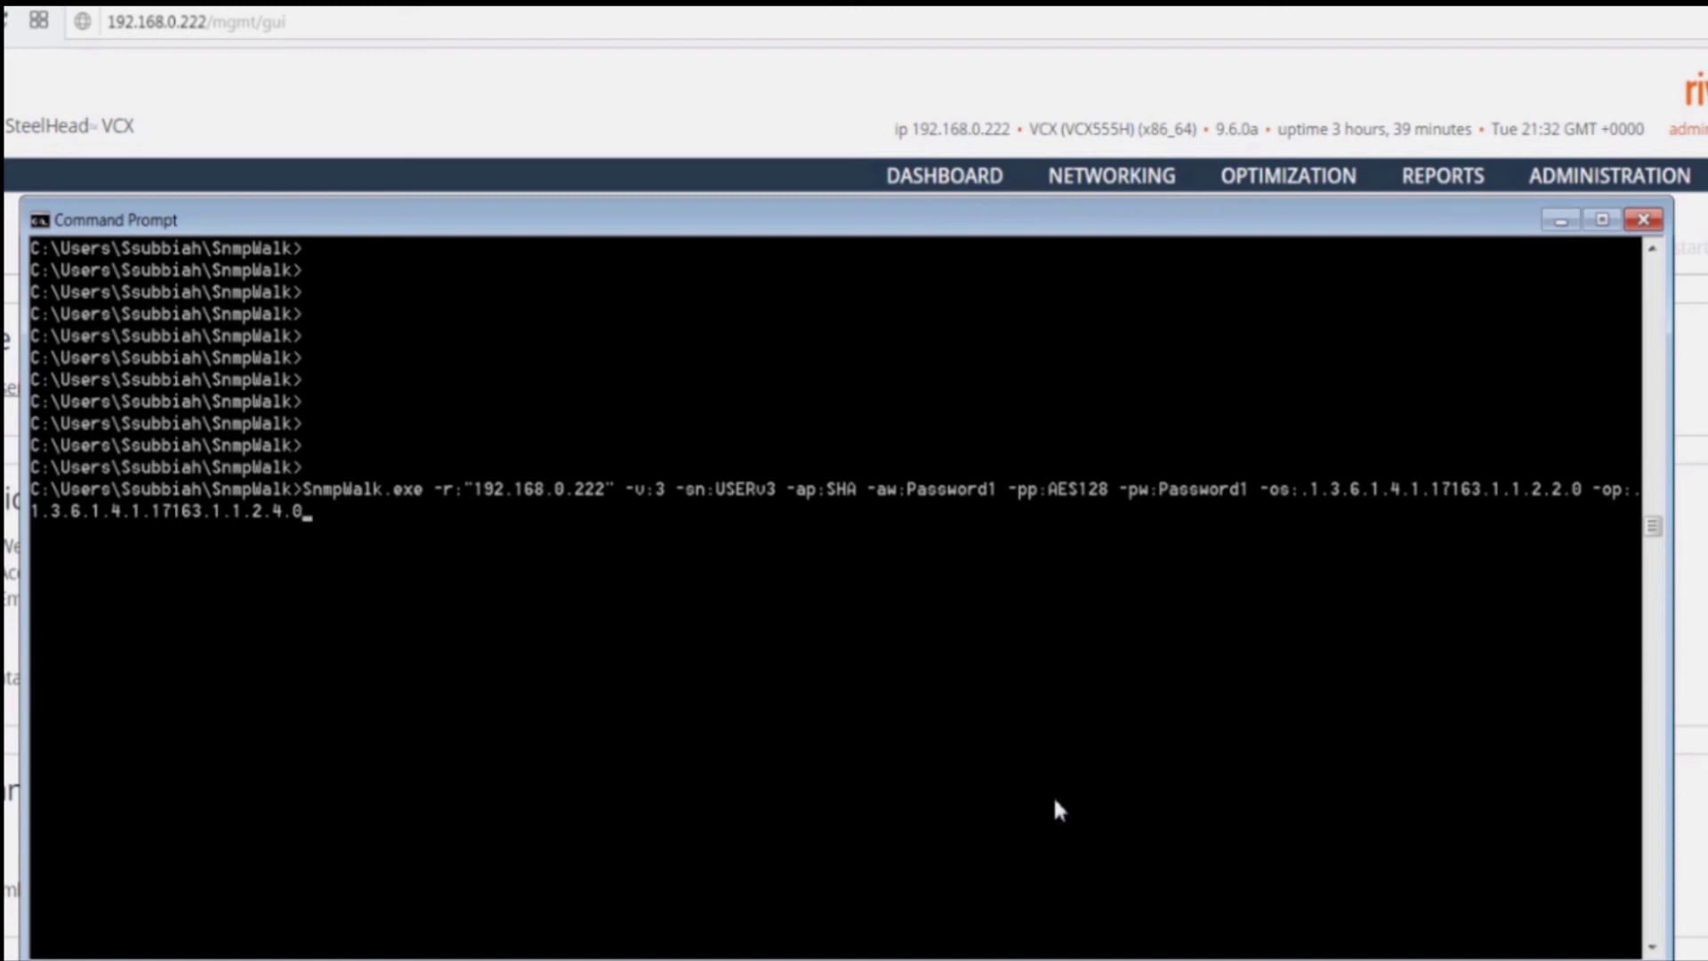
Step: Run the SNMPv3 SnmpWalk query against 192.168.0.222 and highlight the uptime 3:39:28.85
key(Return)
right_click(534, 609)
click(548, 617)
drag(538, 618, 695, 620)
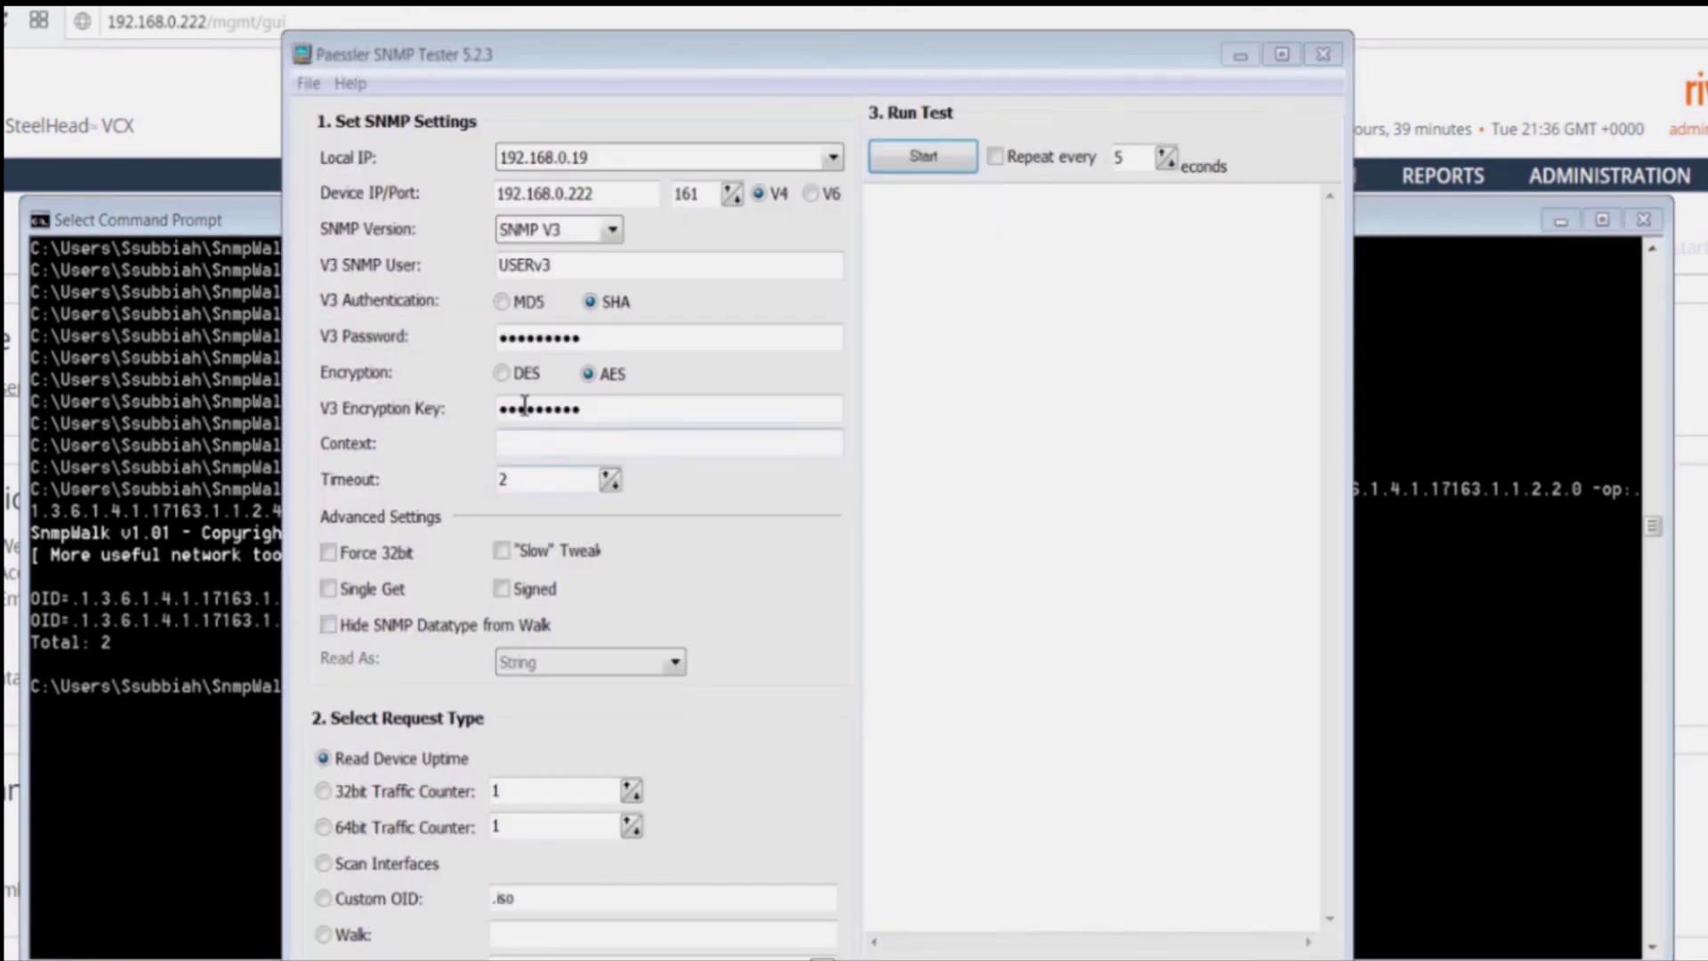
Step: Confirm device 192.168.0.222, the SNMP user and SHA authentication, then enable the Slow tweak and Single Get
drag(610, 197, 496, 194)
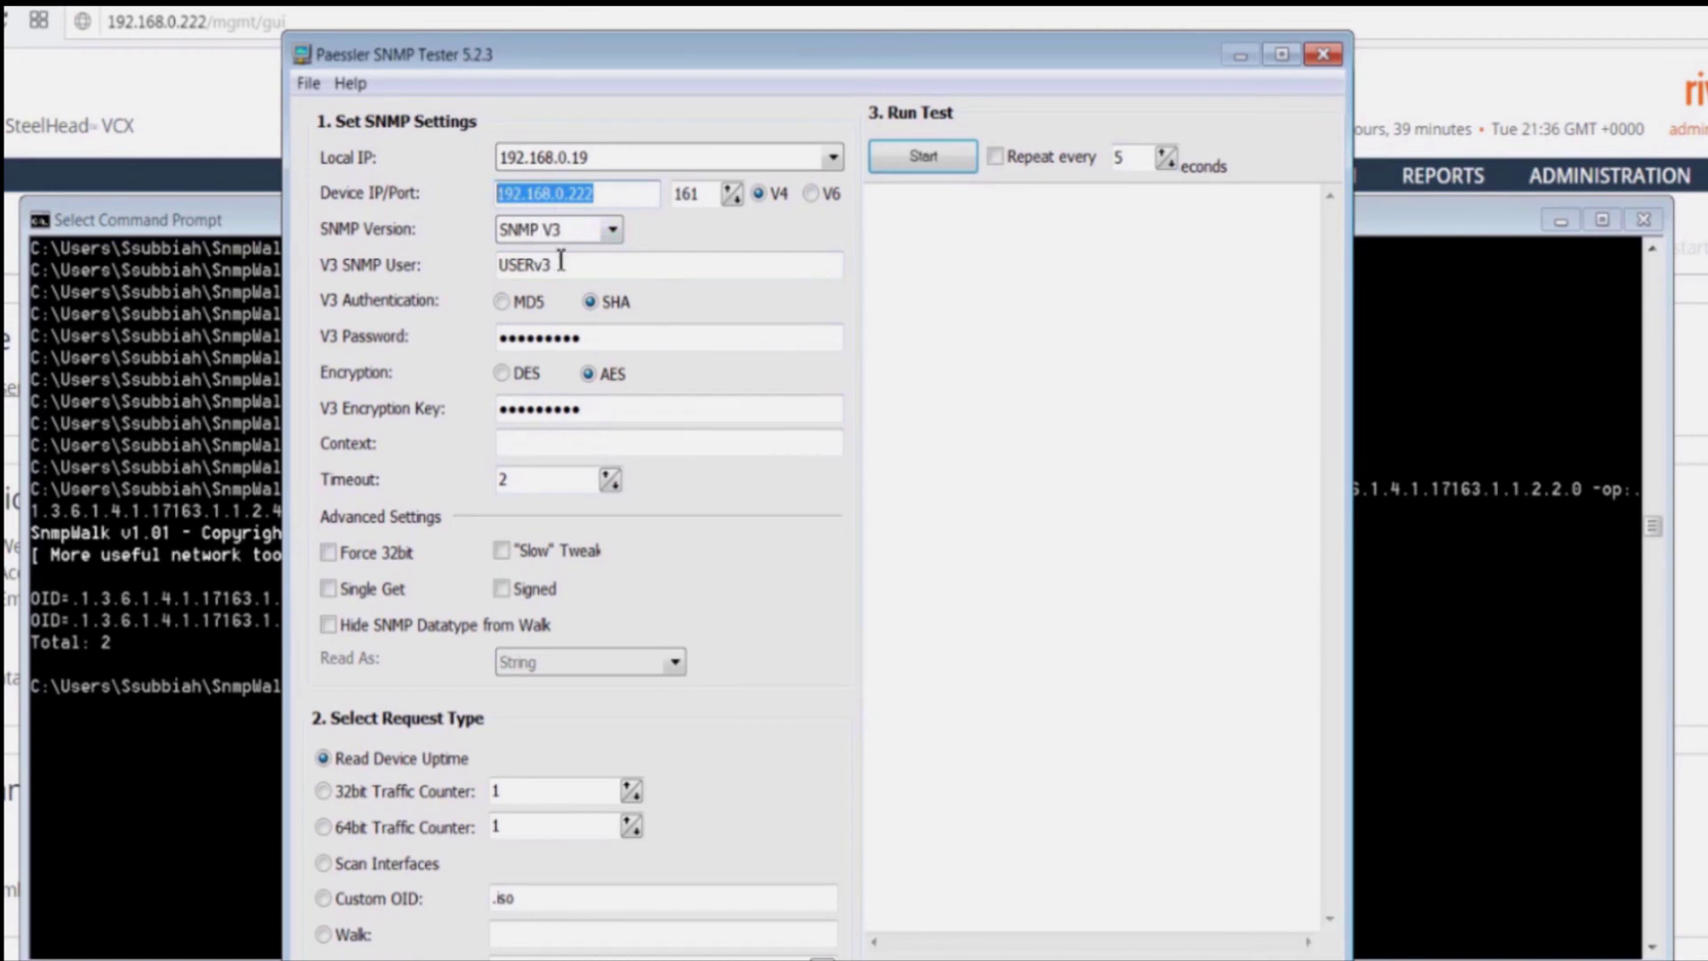
drag(562, 264, 491, 271)
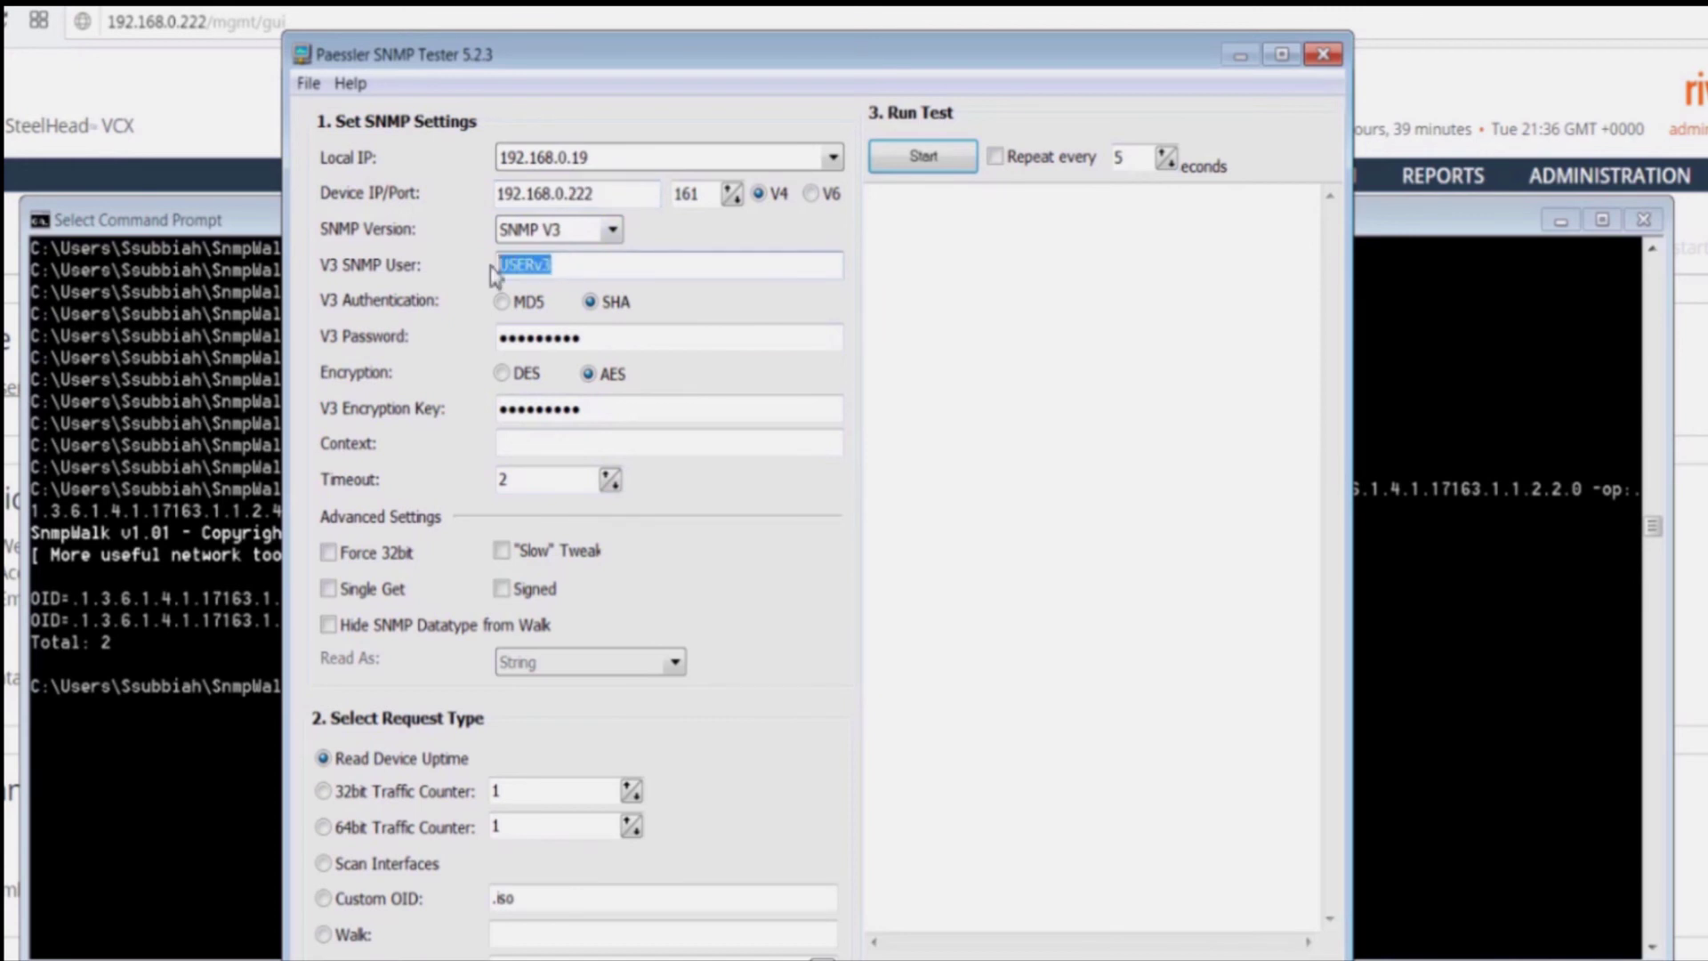
click(591, 303)
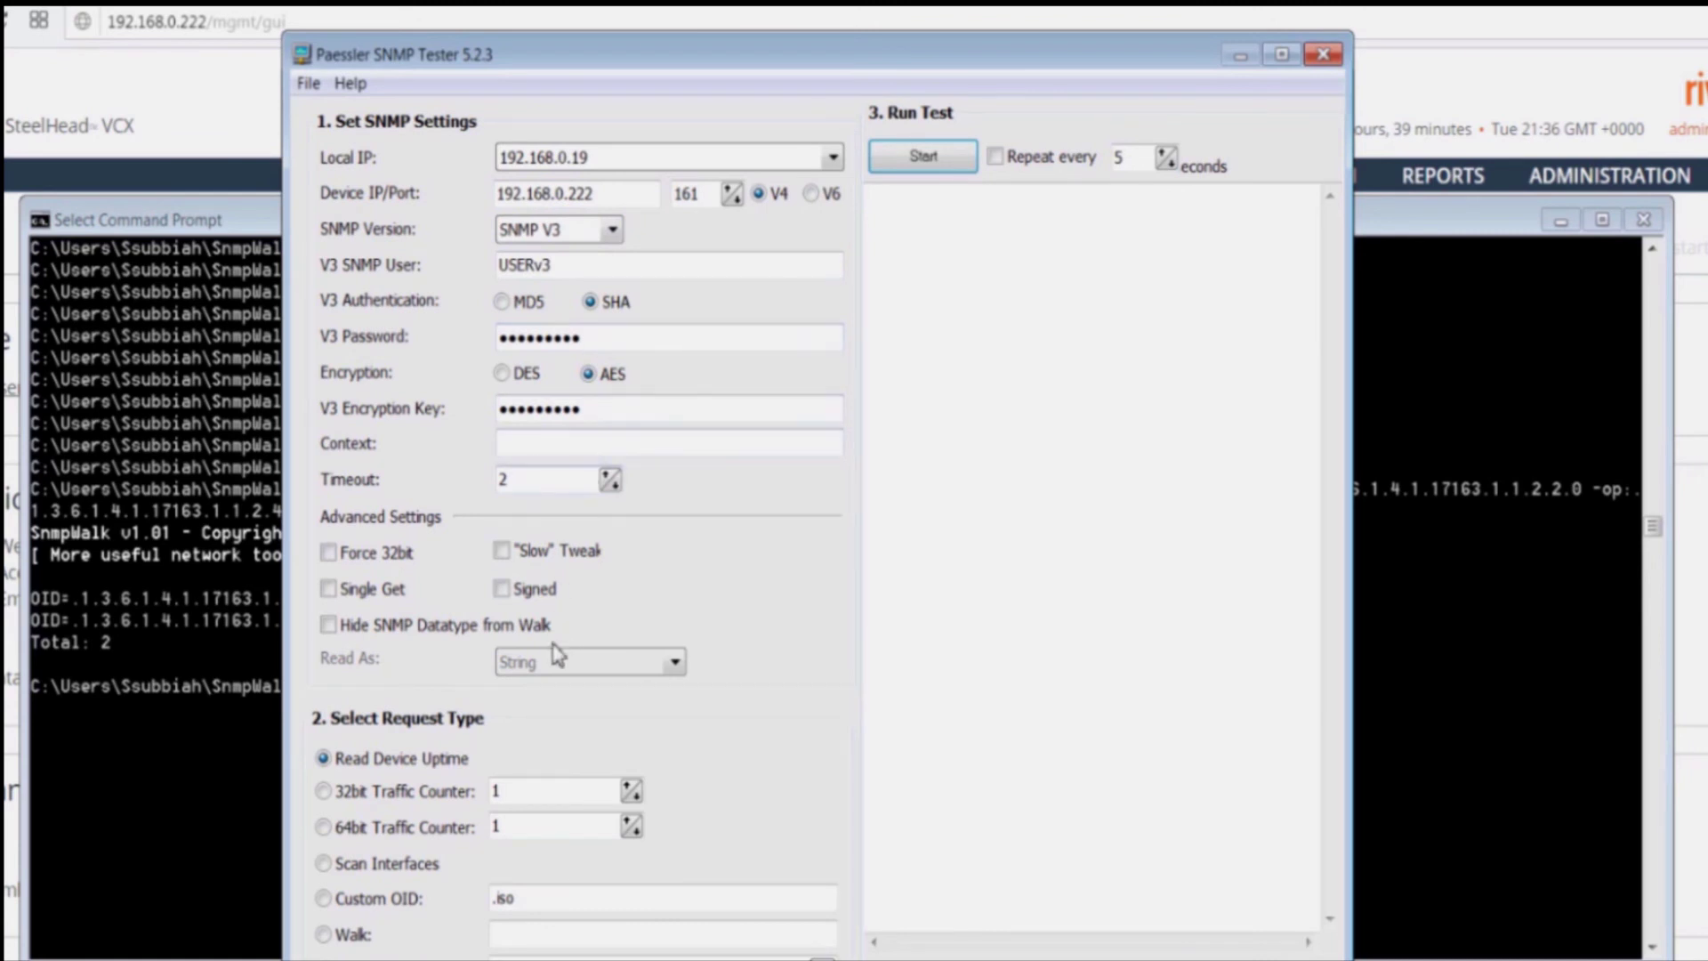
click(503, 553)
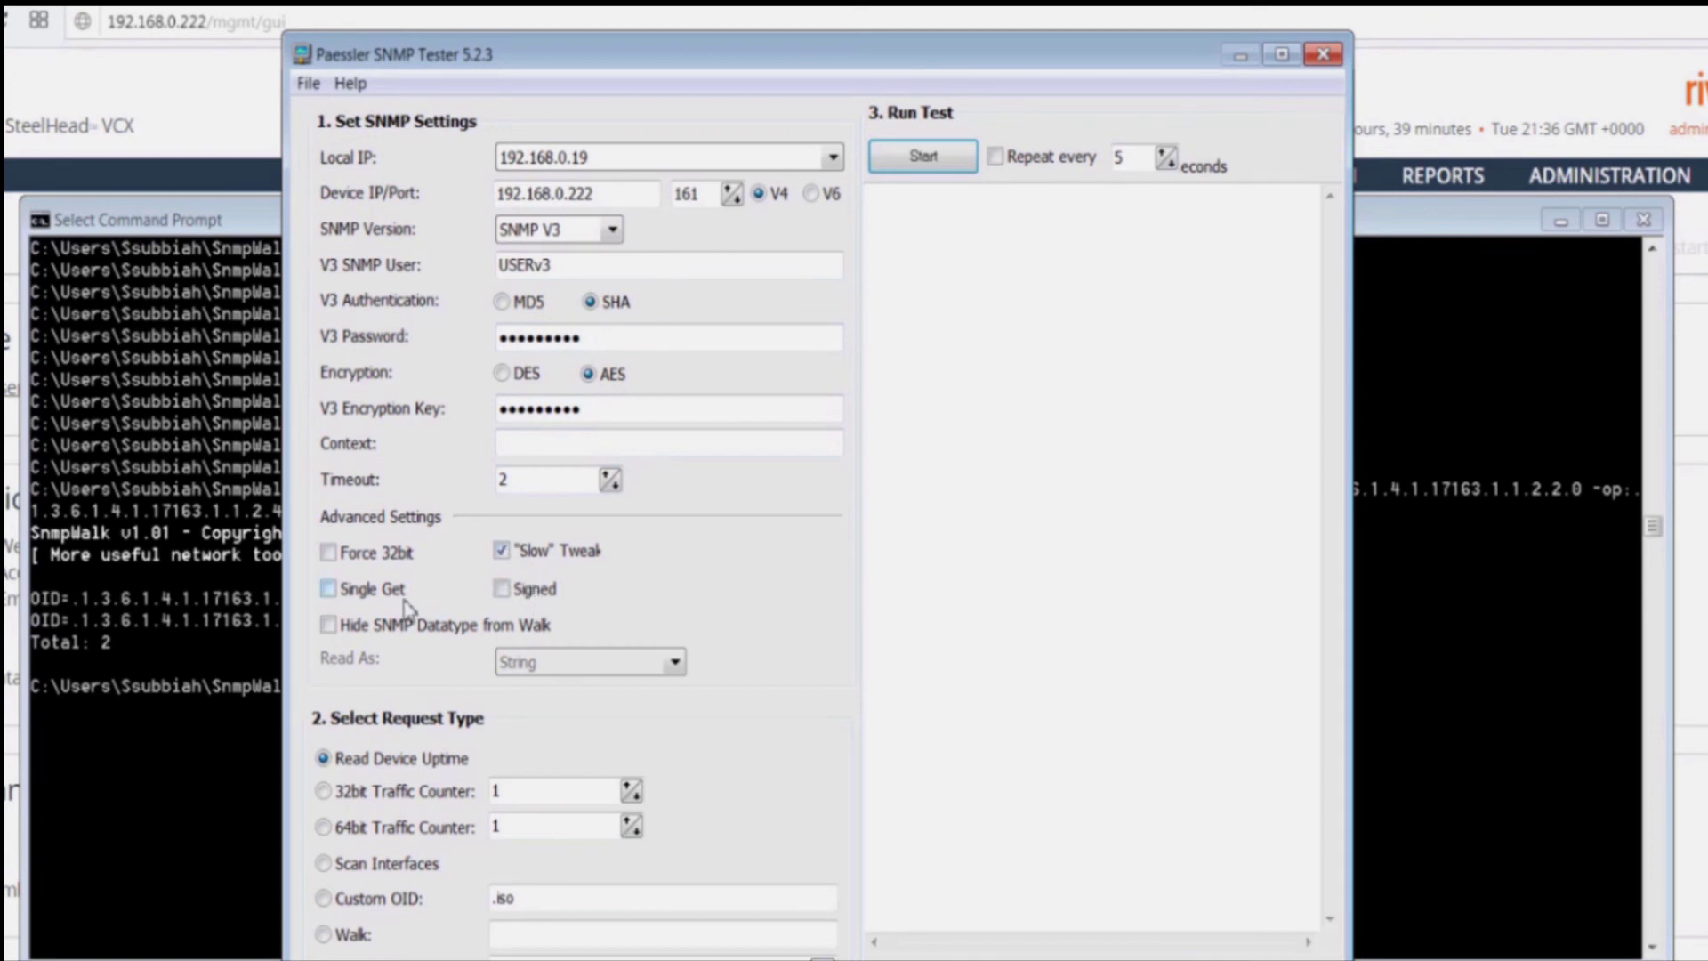
click(329, 589)
Step: Run the uptime test and widen the tester to read the reported system uptime in the log
click(922, 159)
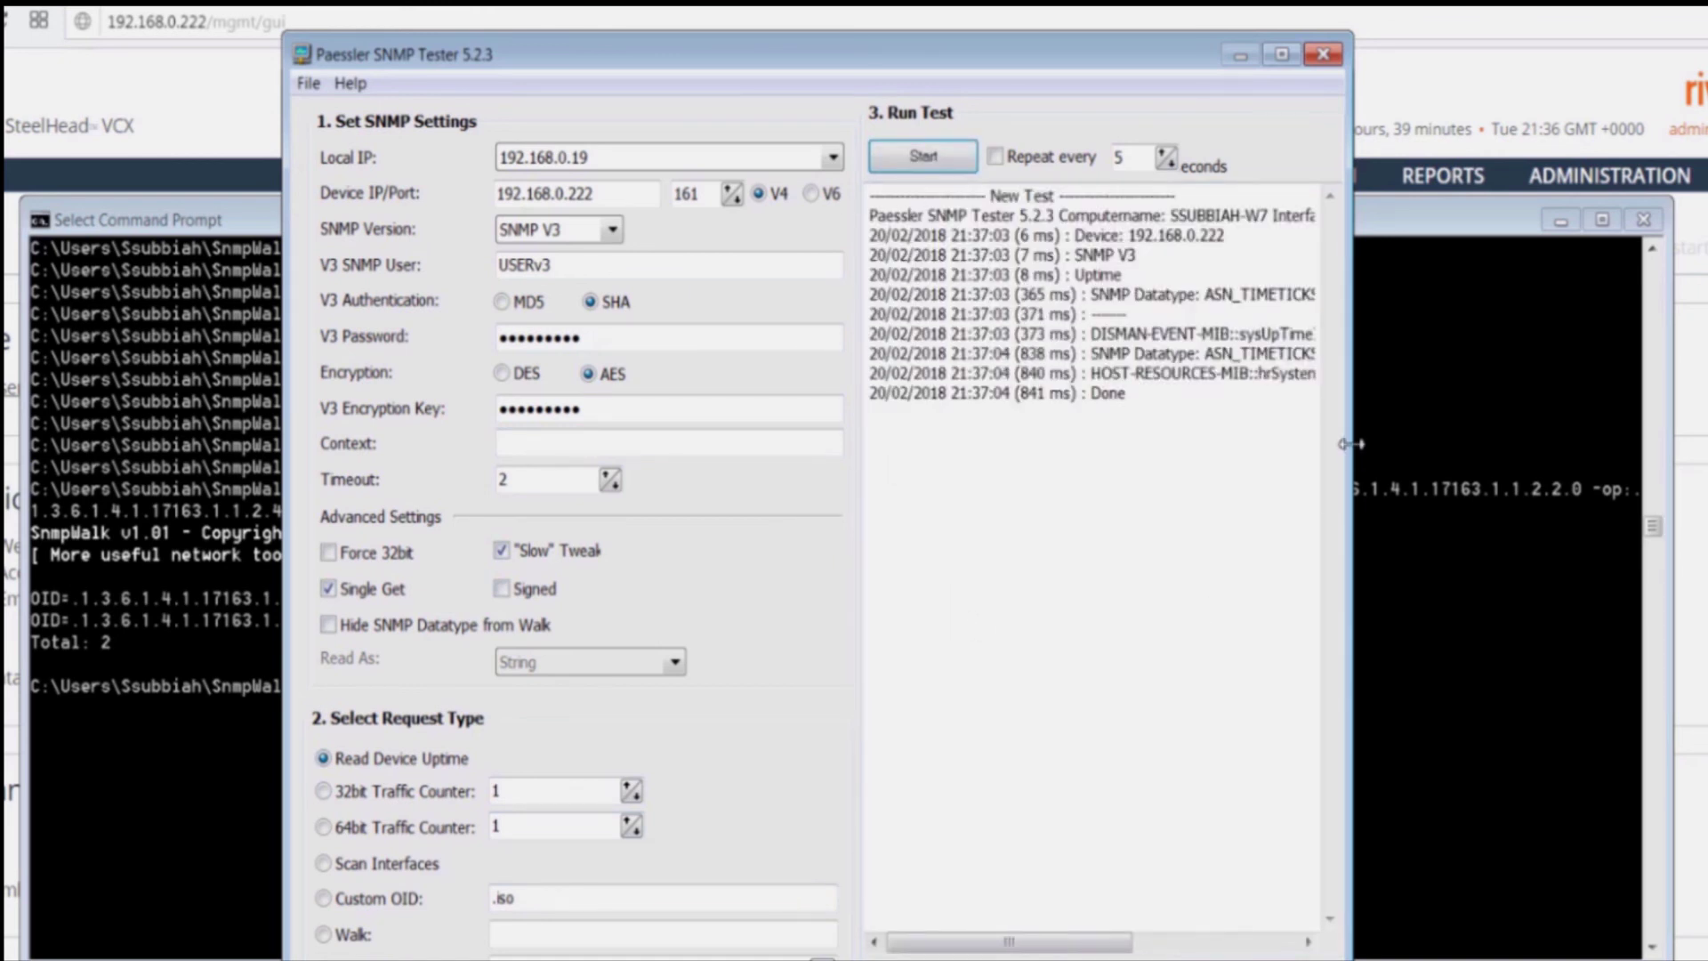
drag(1355, 440, 1671, 437)
drag(1612, 373, 1476, 373)
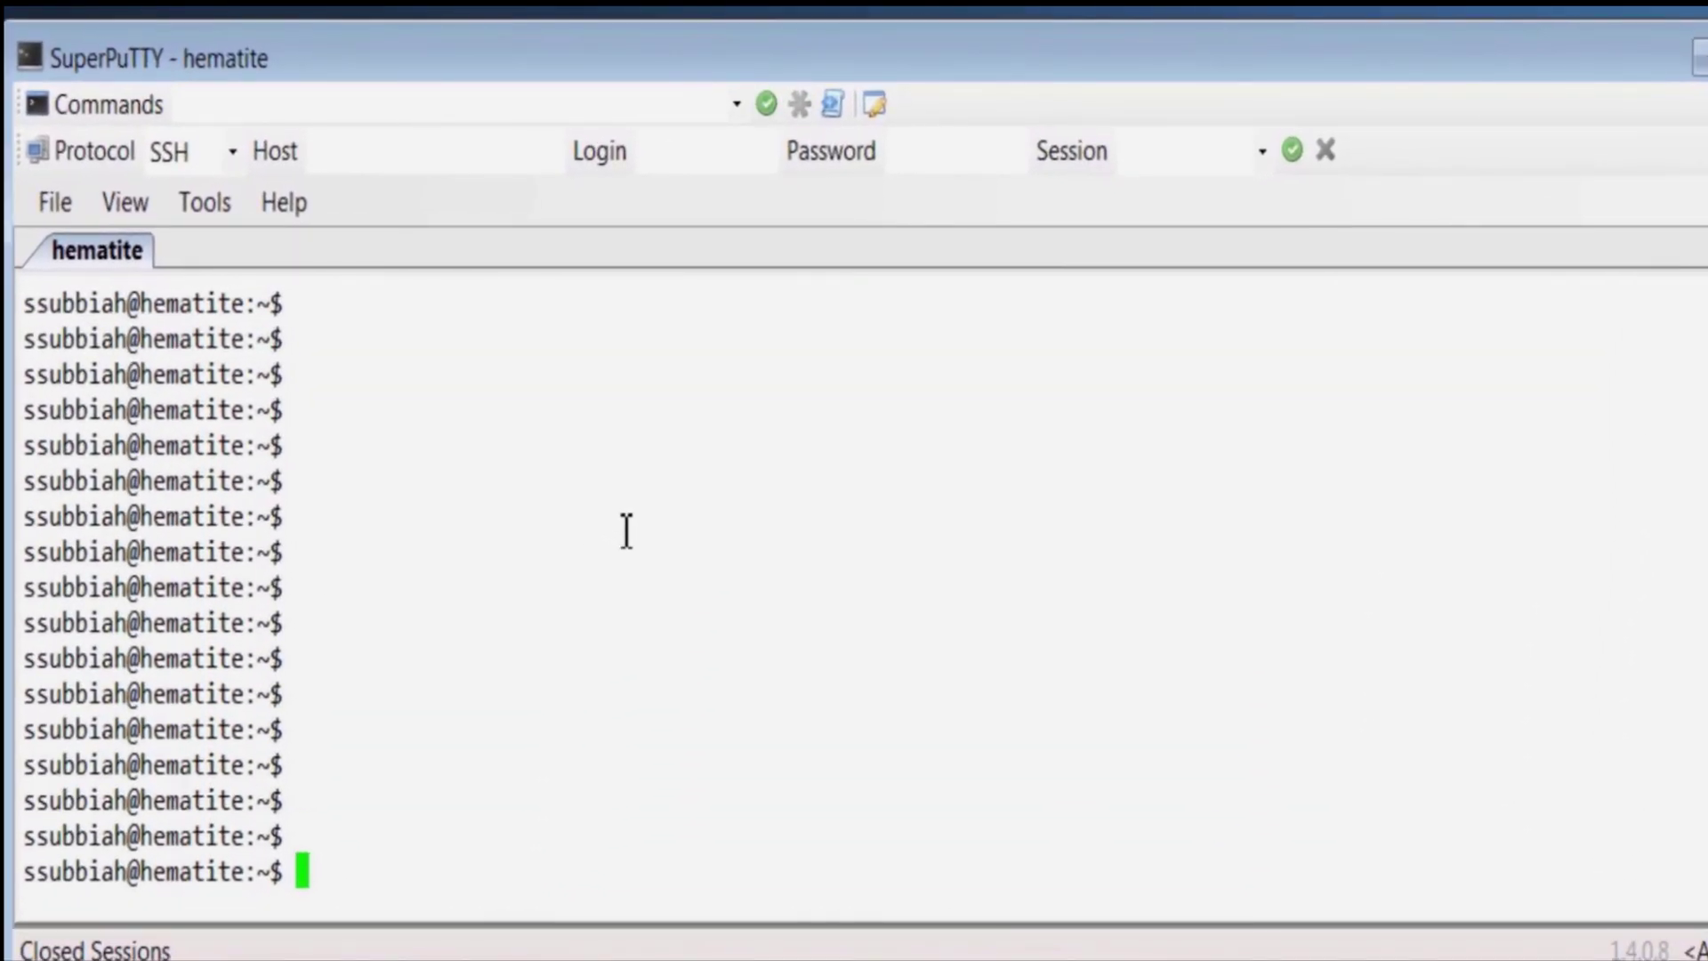
Step: Ping 10.64.11.128 and stop it to show the reply statistics
text(ping 10.6)
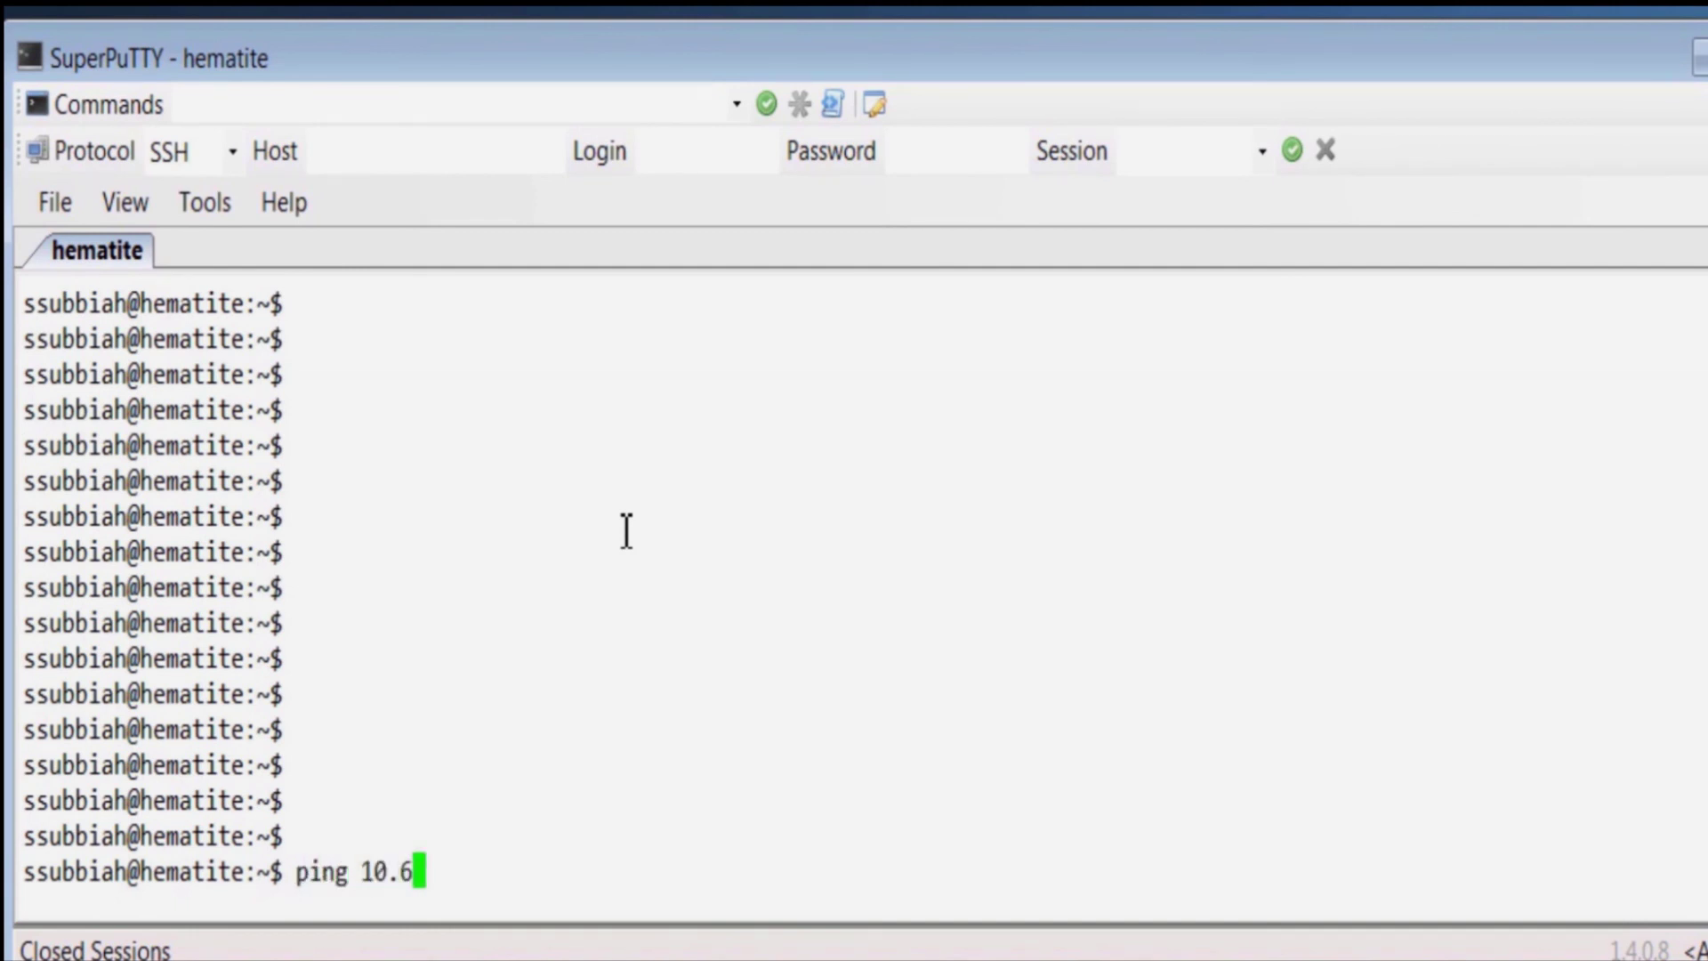
text(4.11.1)
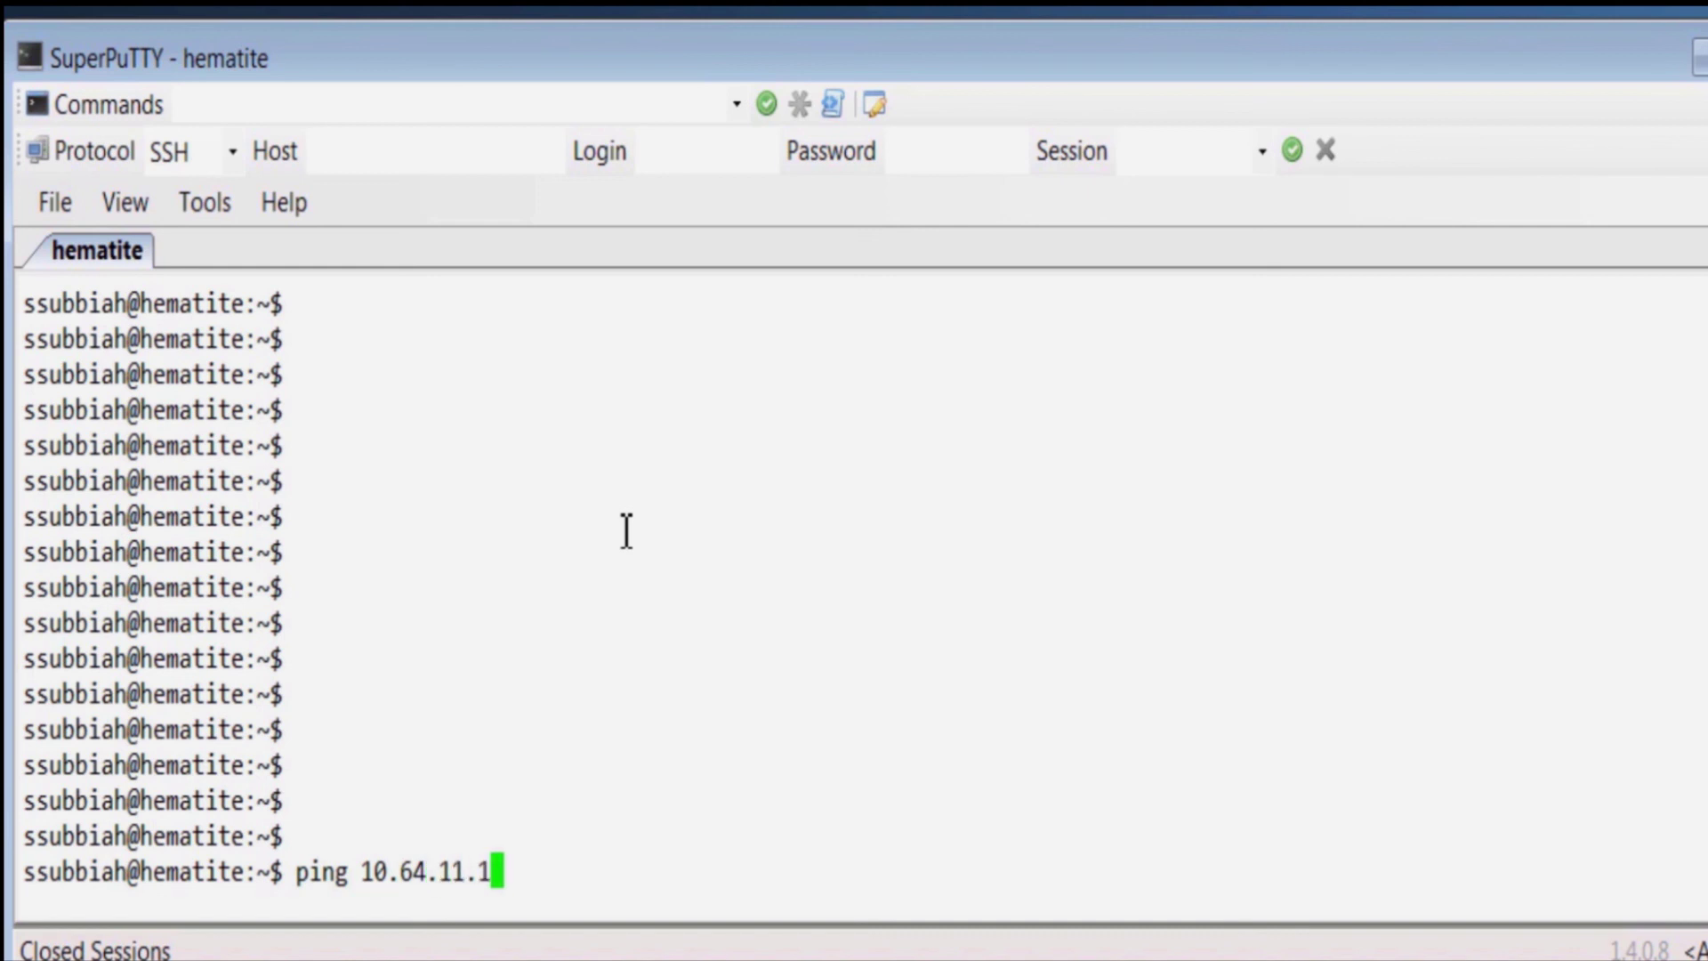
text(28)
key(Return)
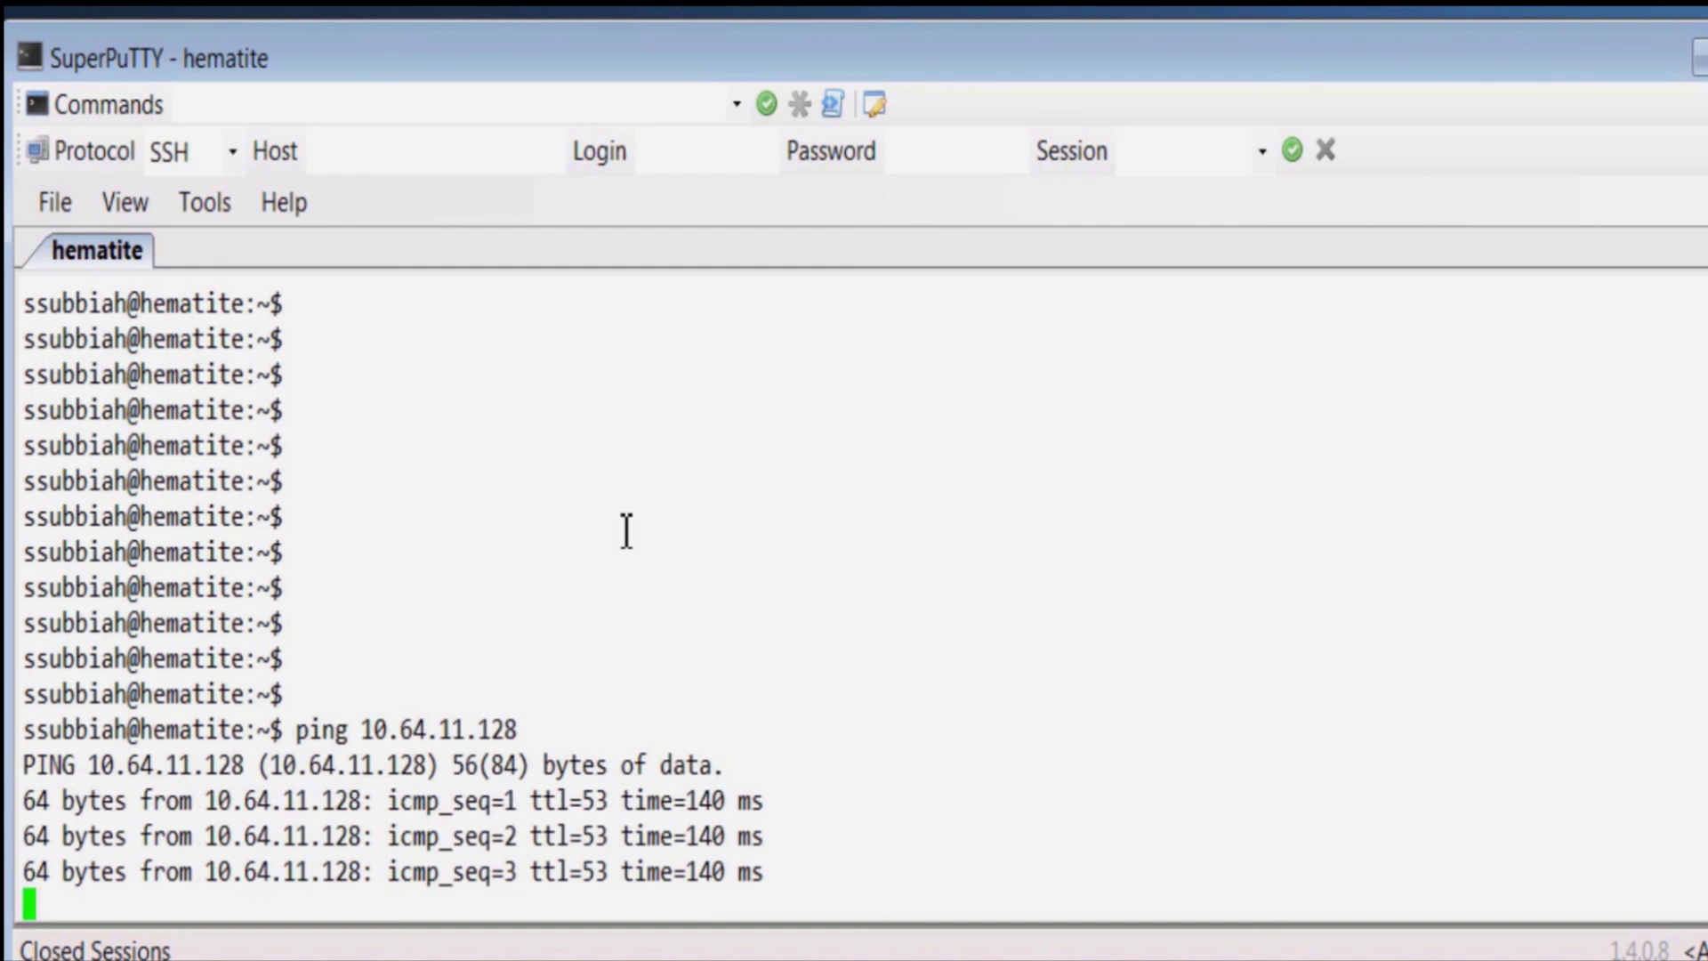
key(ctrl+c)
key(Return)
key(Return)
key(Return)
key(Return)
key(Return)
key(Return)
key(Return)
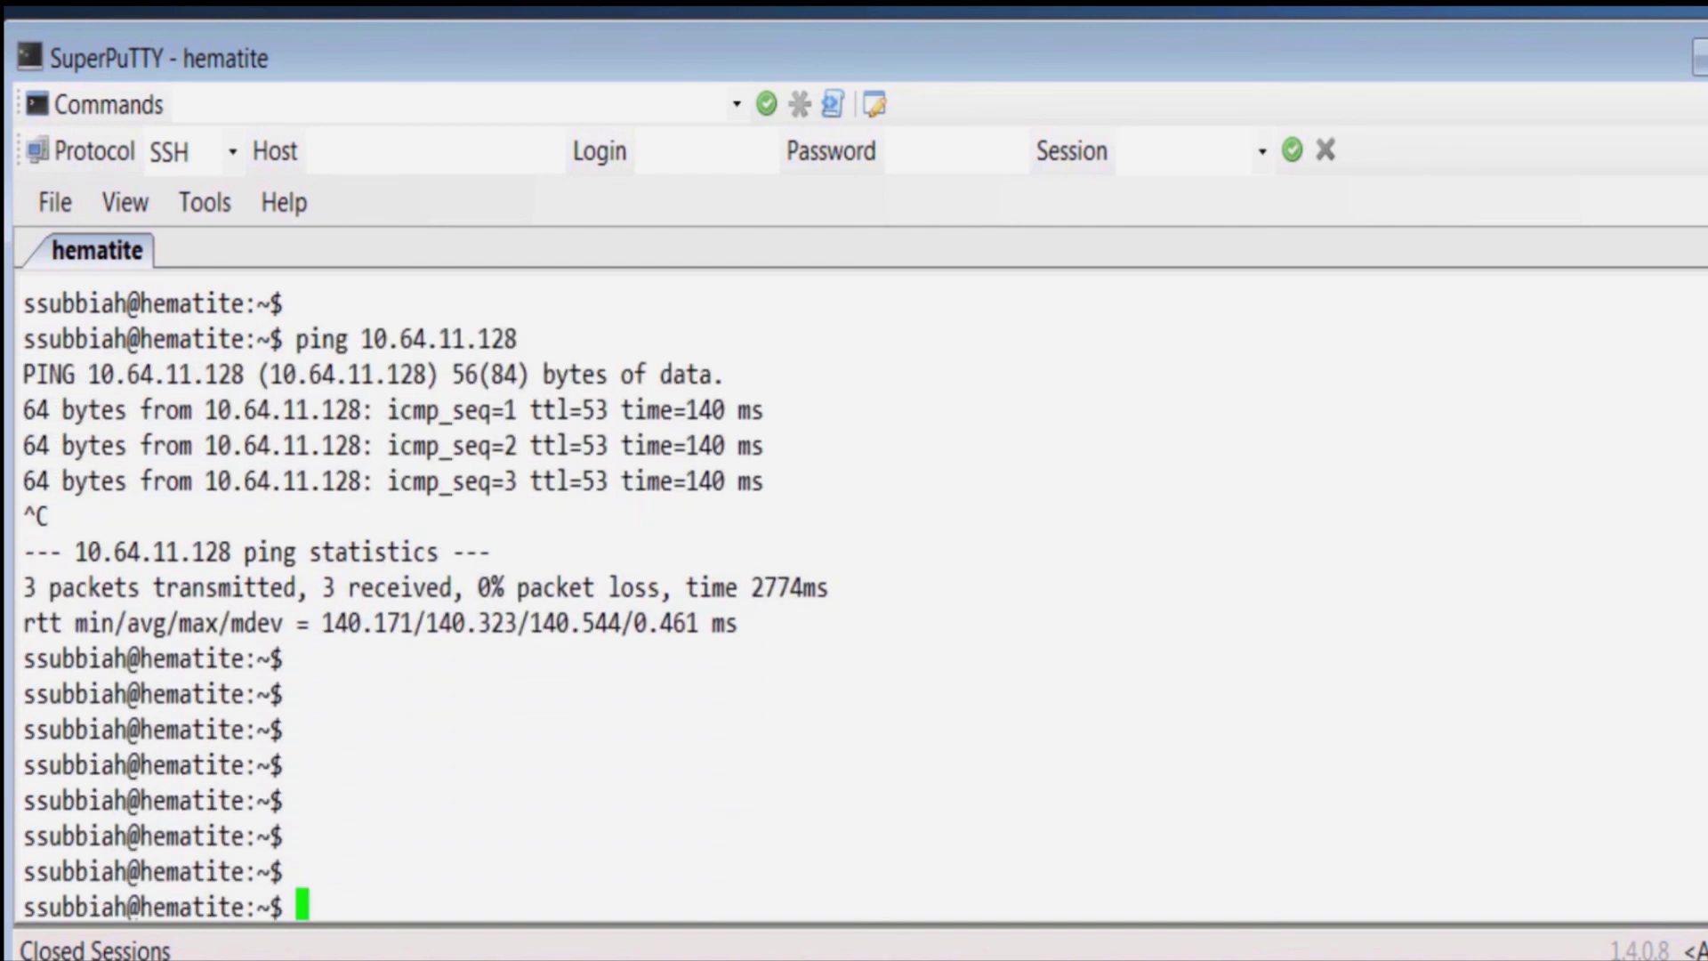
Step: Run the SNMPv3 authPriv snmpwalk of system.sysUpTime.0, which returns an uptime of 0:07:44.85
right_click(281, 721)
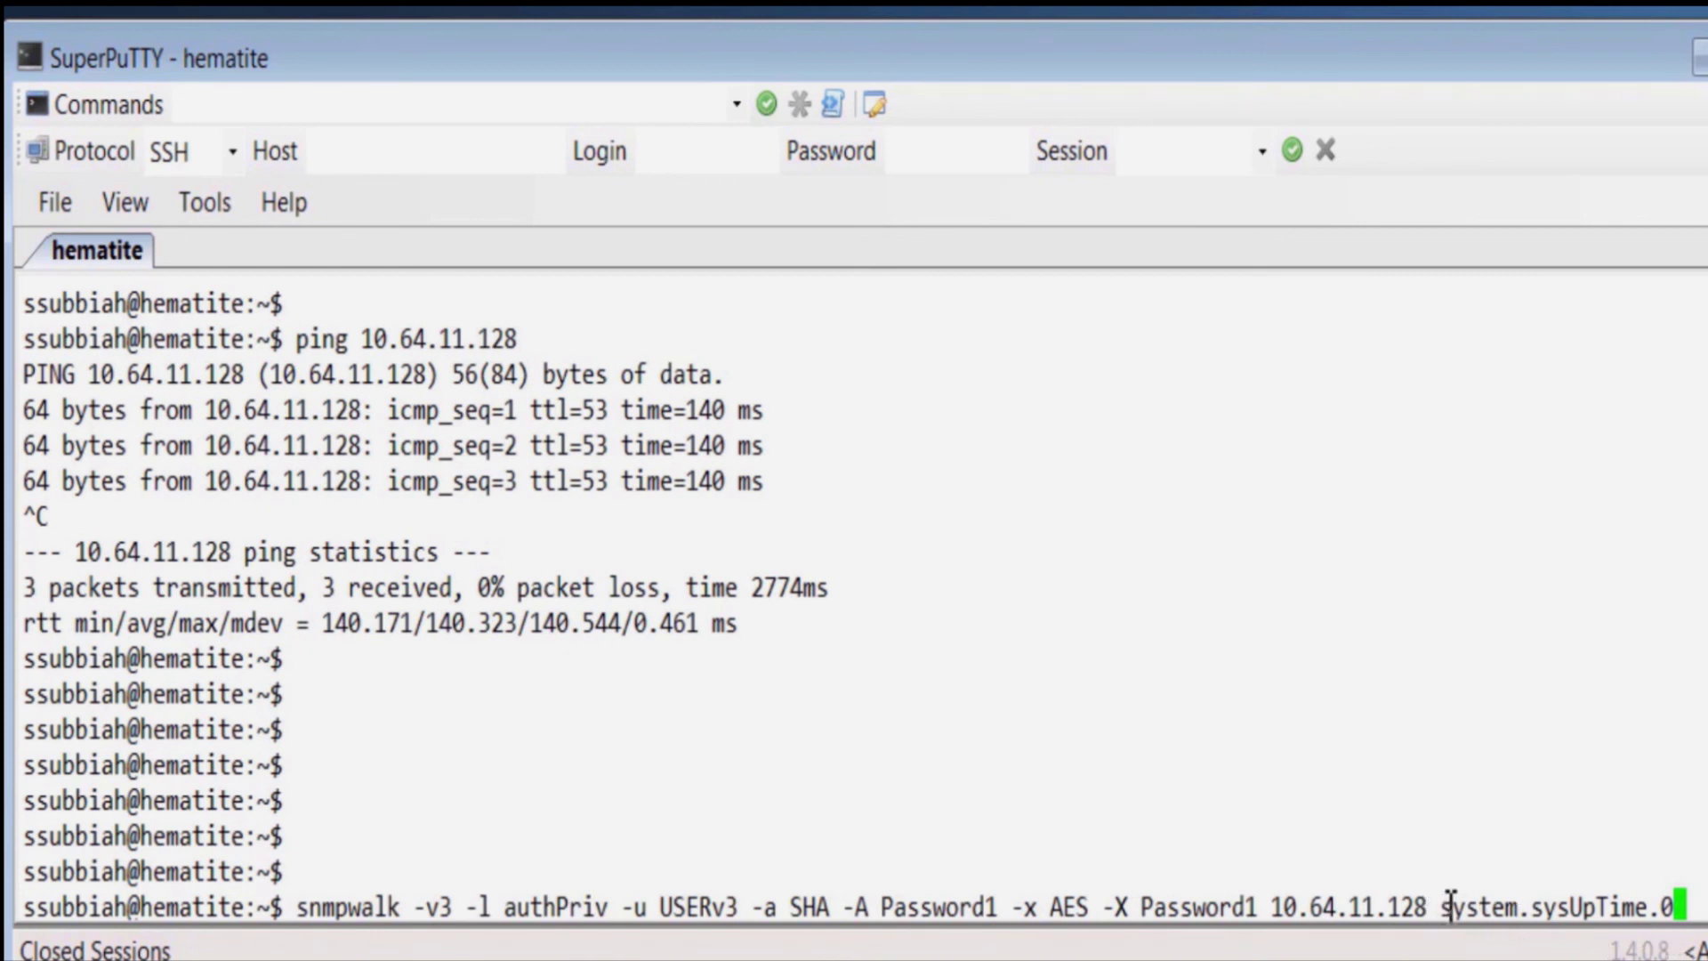
drag(1450, 907, 1676, 907)
click(1695, 798)
key(Return)
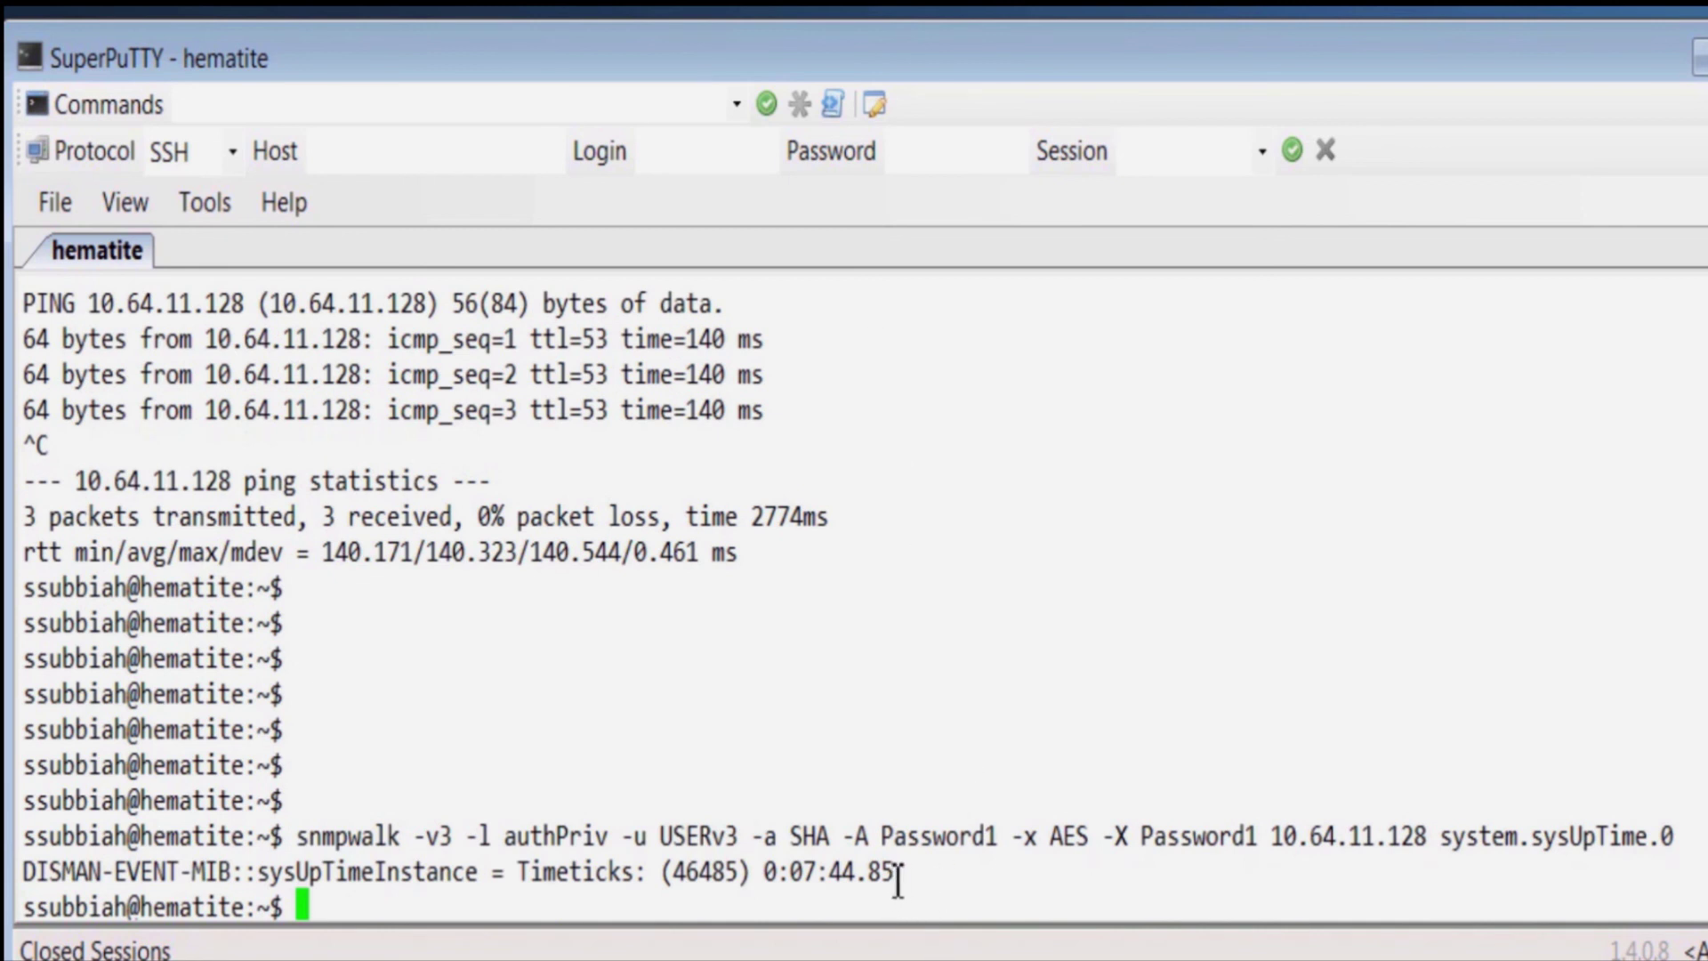
drag(894, 877, 769, 884)
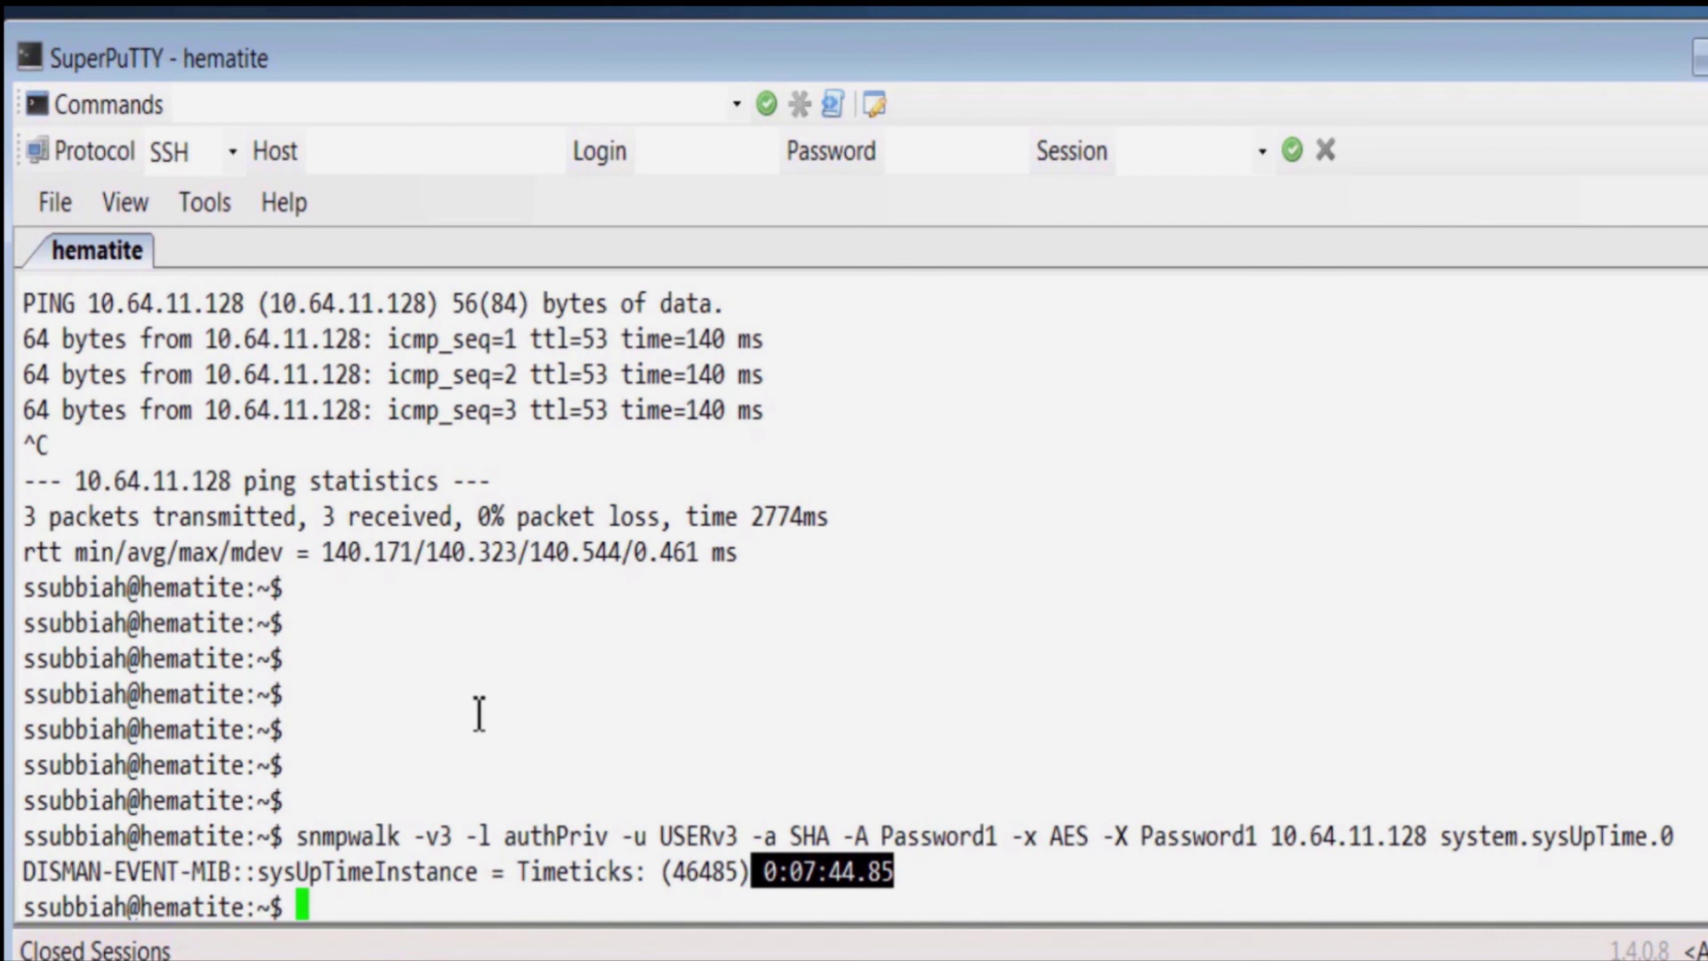
click(410, 729)
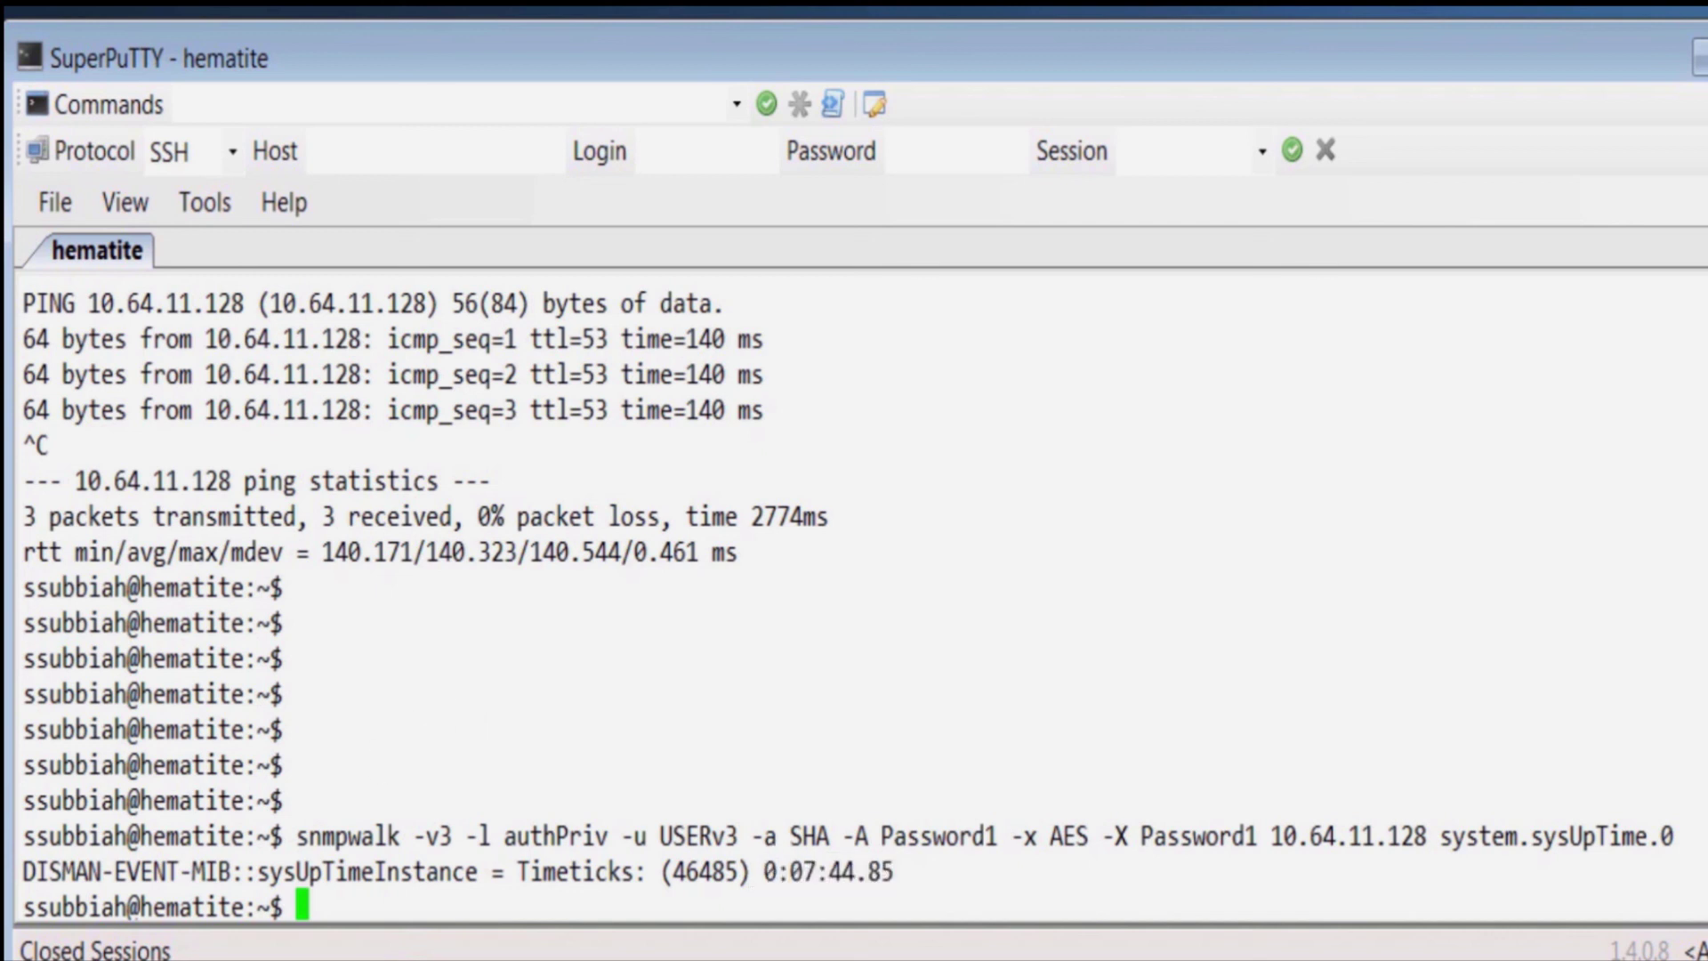